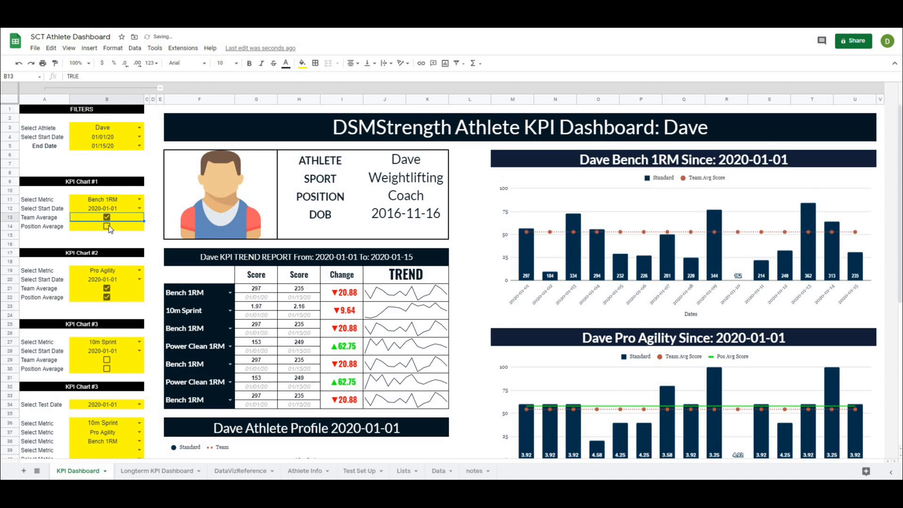
- Enable the position average for KPI Chart #1
left_click(109, 225)
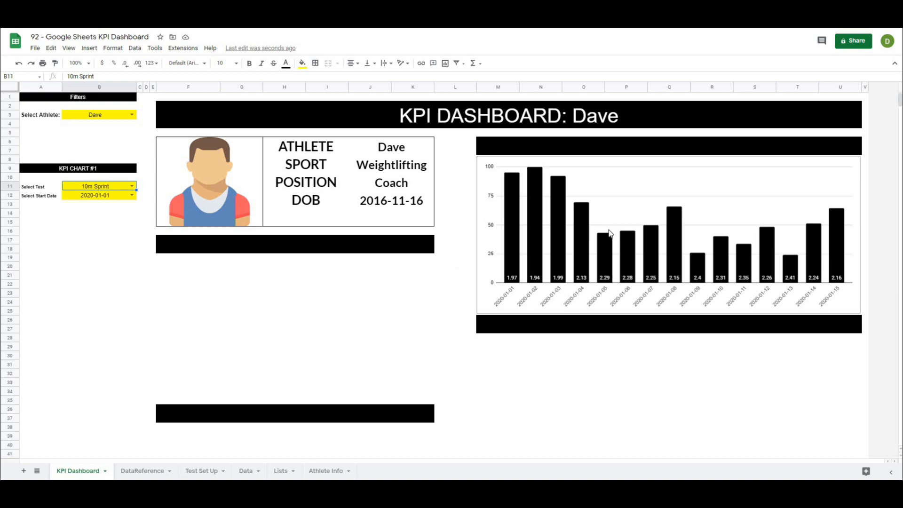
- Set KPI Chart #1 to the Bench 1RM test with a start date of 2020-01-11
left_click(132, 187)
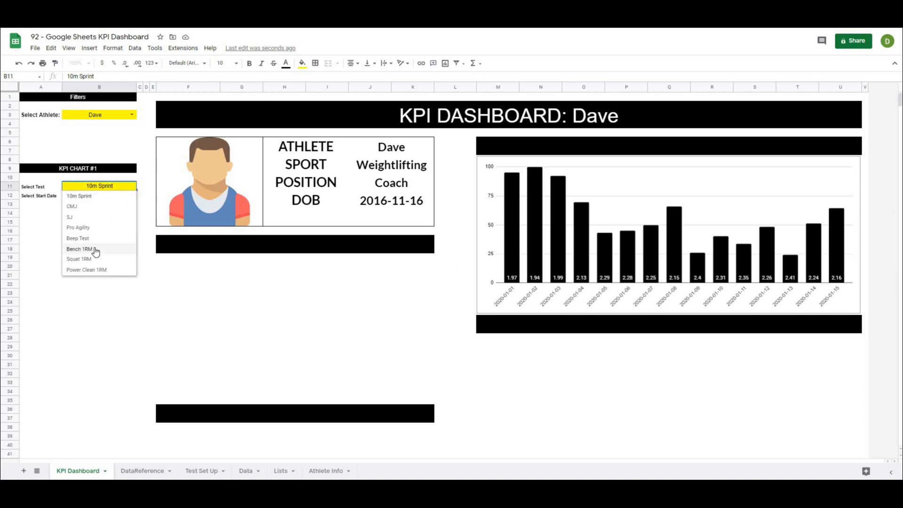
left_click(94, 248)
left_click(133, 195)
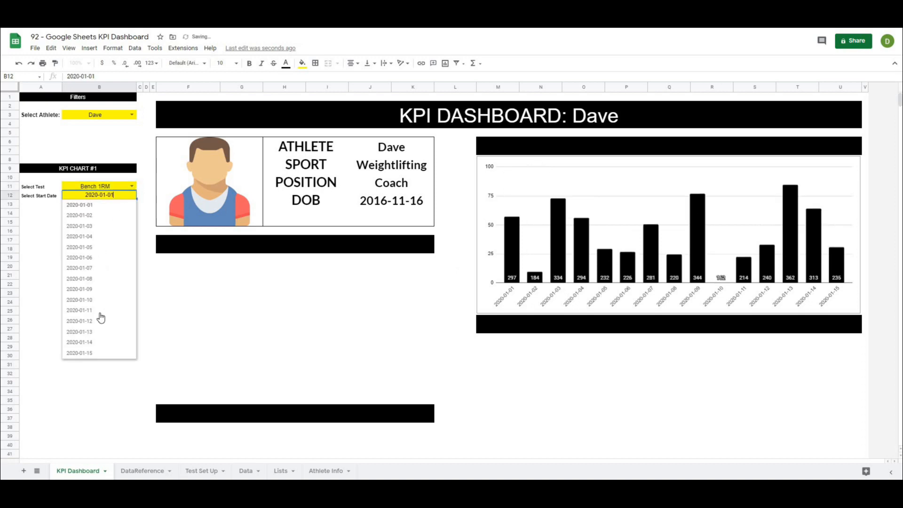
left_click(100, 312)
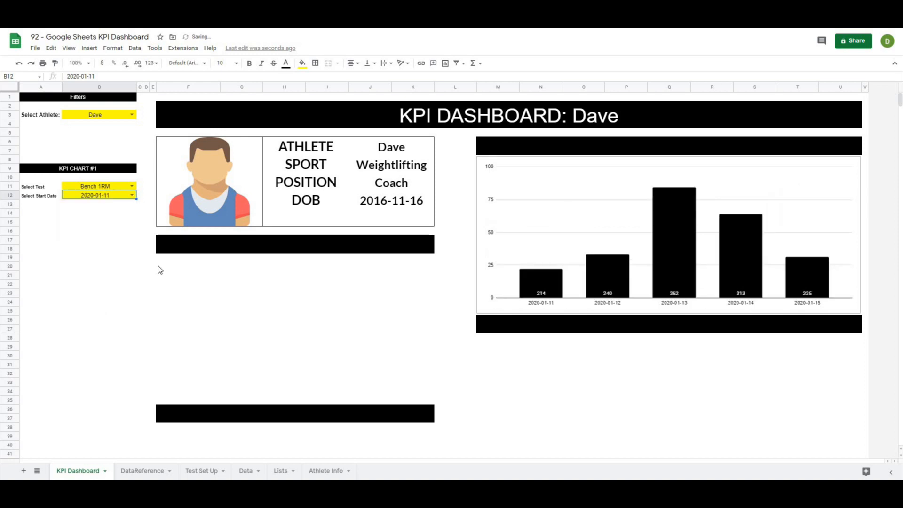
- Set the start date of KPI Chart #1 to 2020-01-01 and its test to Pro Agility
left_click(132, 195)
key("Return")
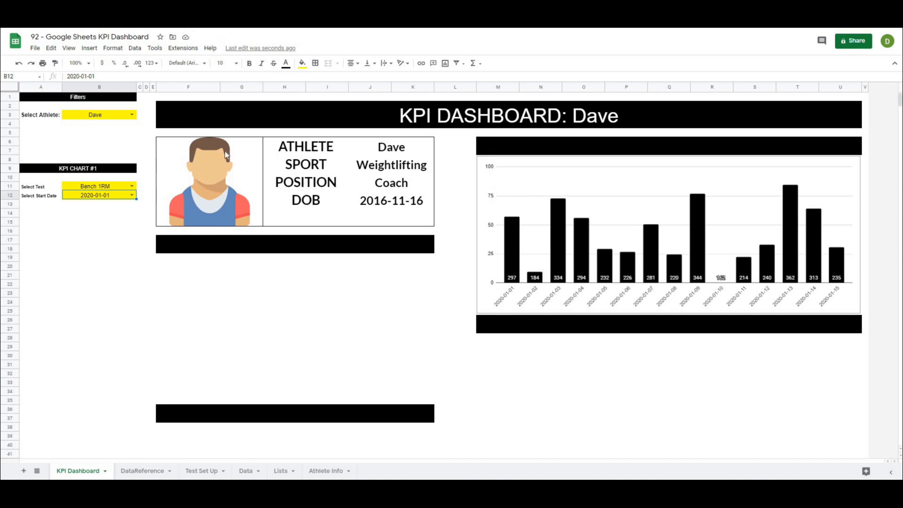
left_click(132, 186)
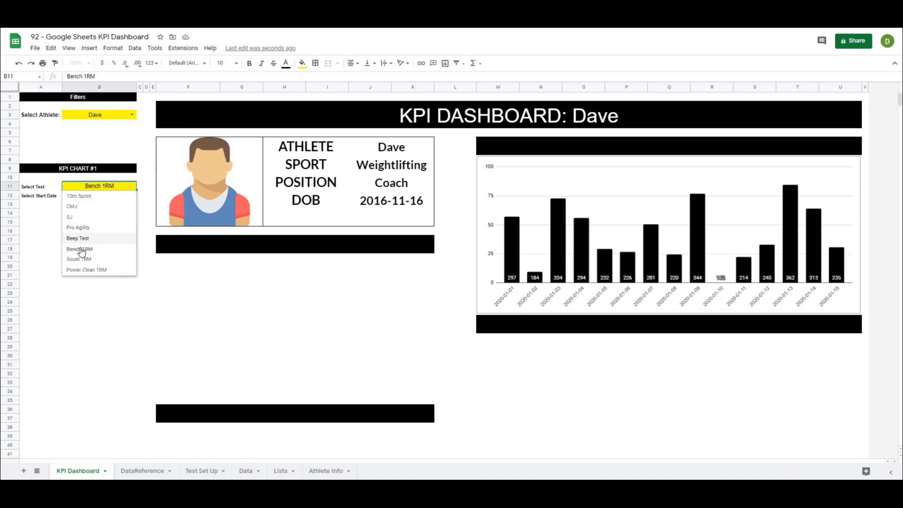
left_click(84, 249)
left_click(132, 186)
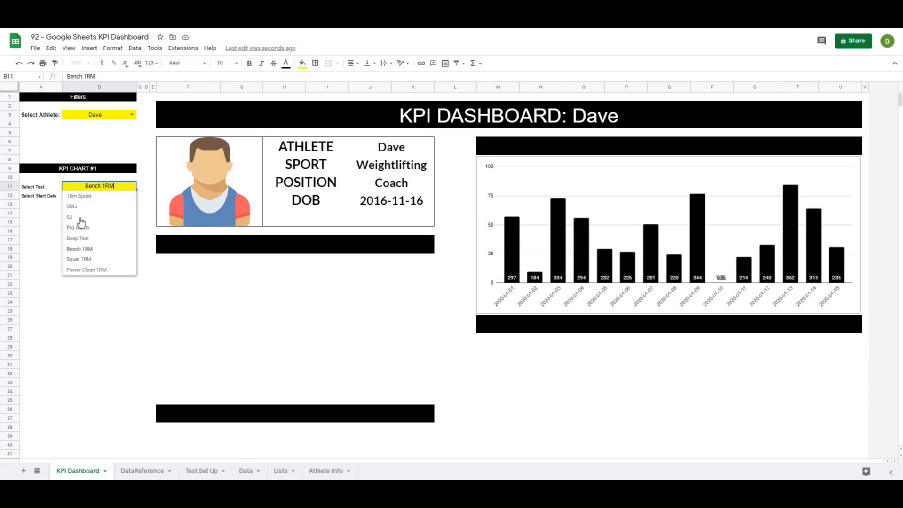
left_click(80, 228)
left_click(269, 294)
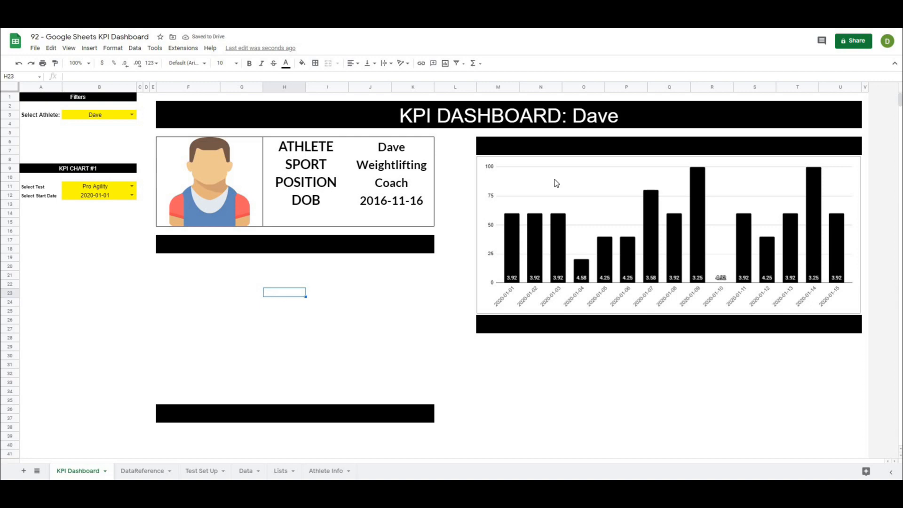
- Set the text colour of the black header bar above the bar chart (M6:U7) to white
left_click(562, 148)
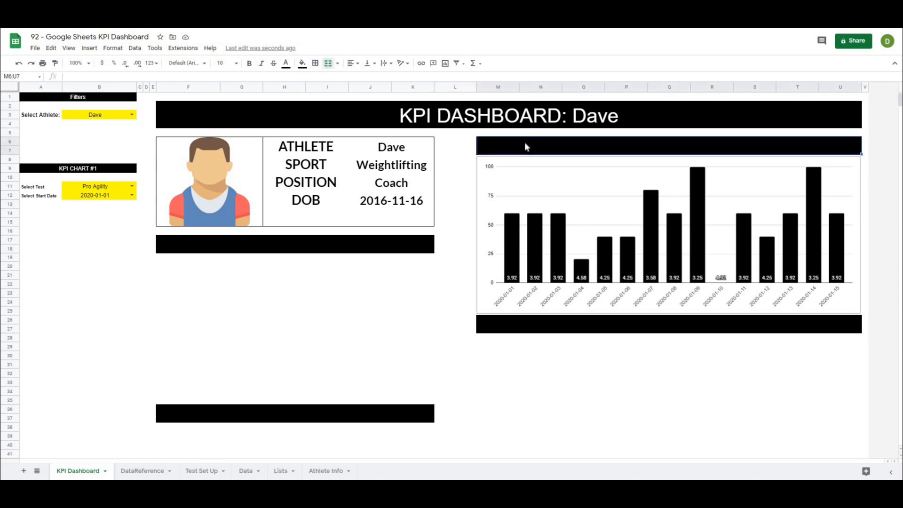
left_click(285, 66)
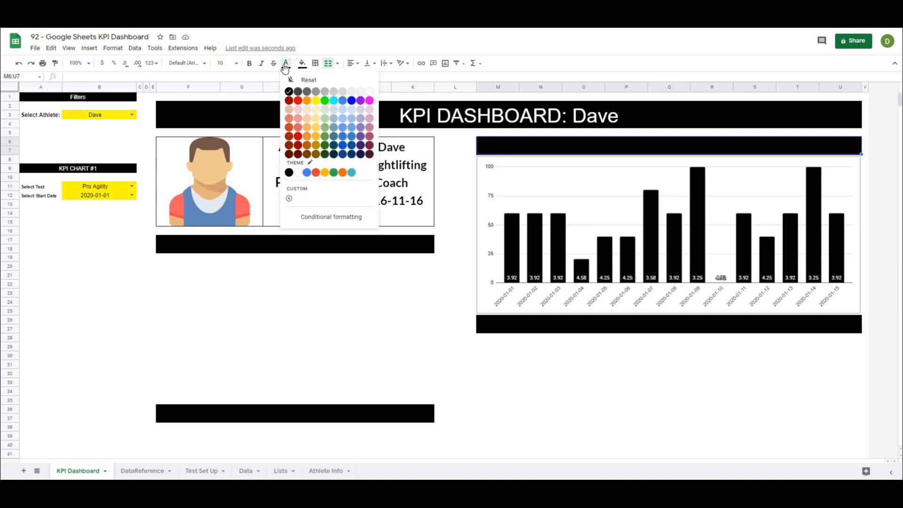
left_click(370, 92)
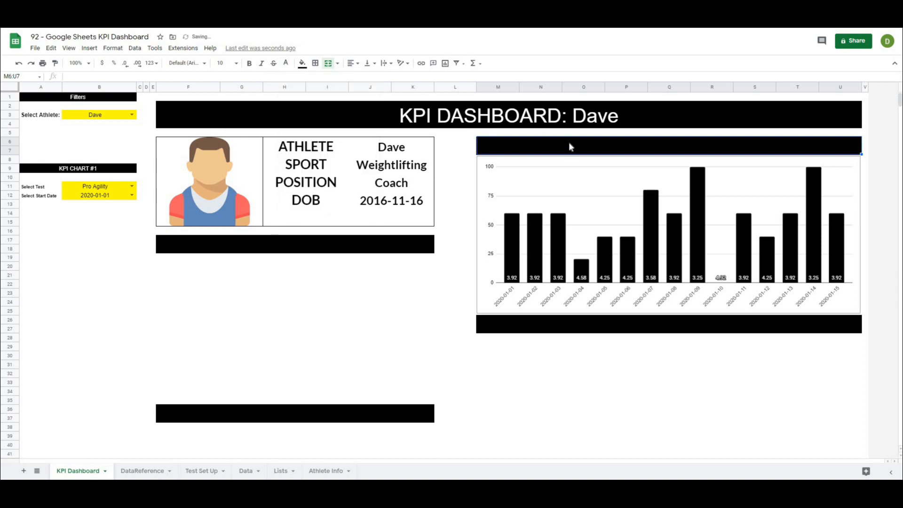
- Begin a formula in the chart header M6:U7 that joins the athlete in B3, a space and the test in B11
type("=")
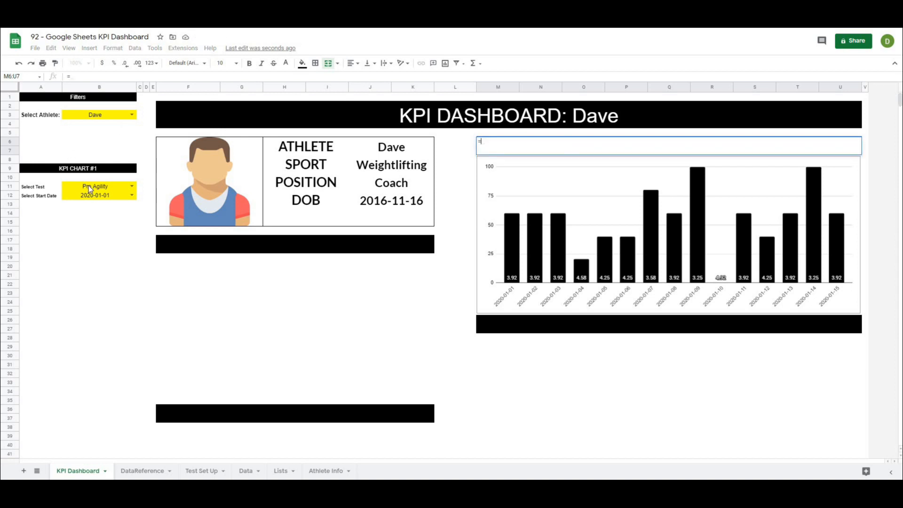
left_click(100, 118)
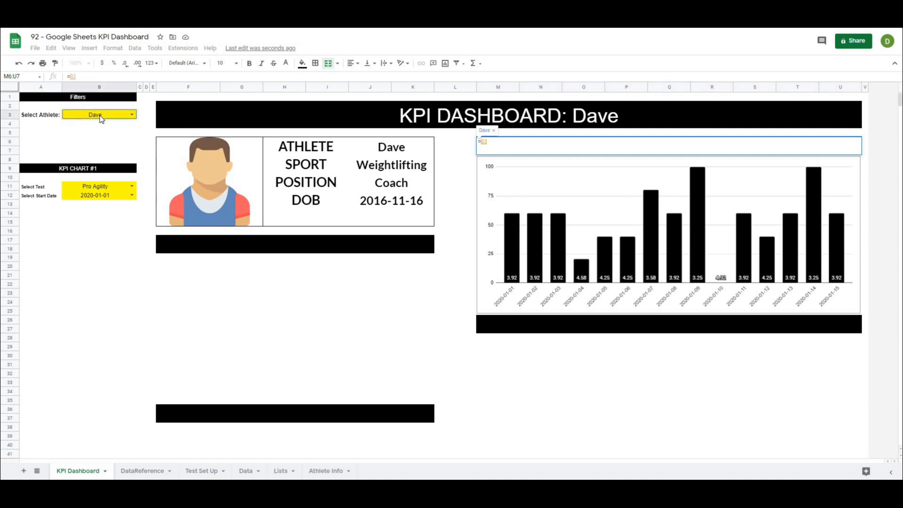
type("&")
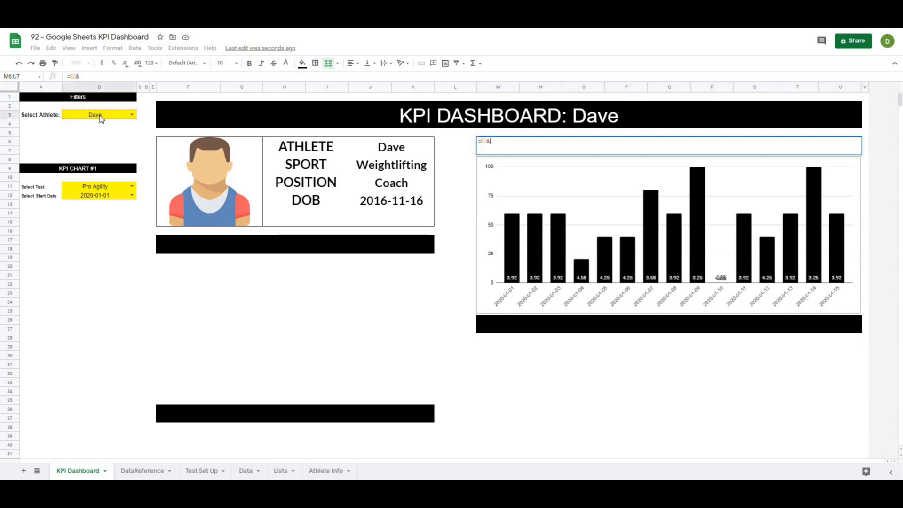
type("\" \"")
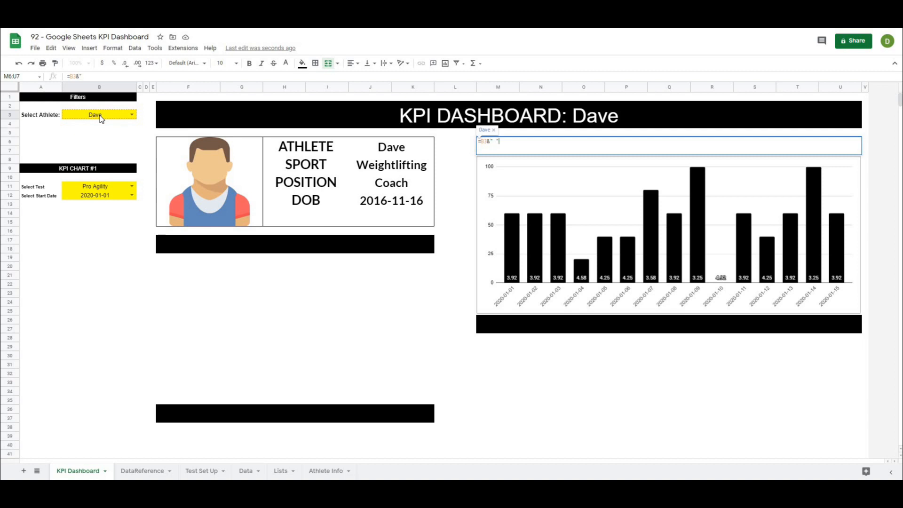
type("&")
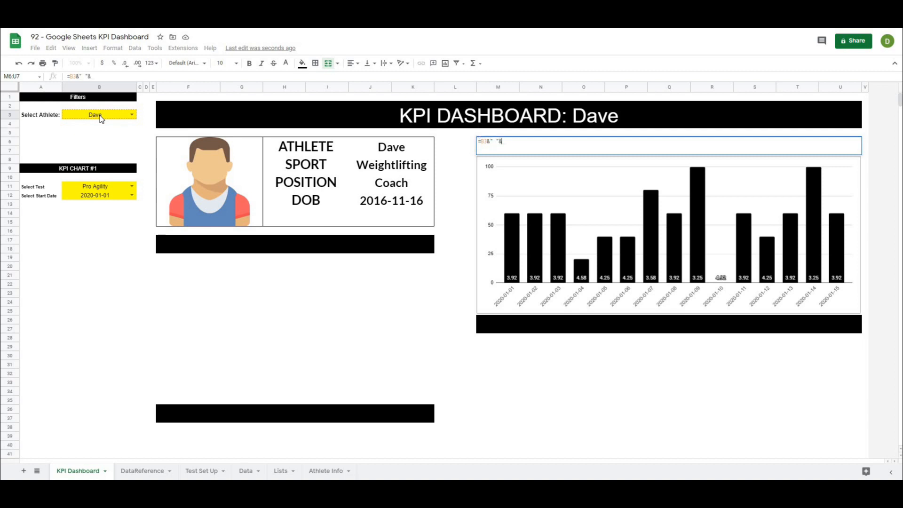
left_click(87, 188)
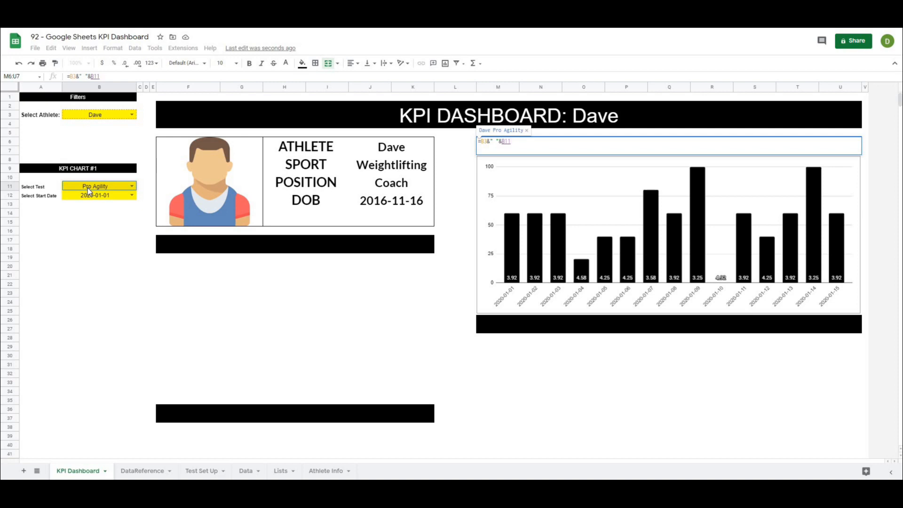
- Complete the header formula with the text " Since: " and the B12 start date converted by TEXT to the format "yyyy-mm-dd"
type("&")
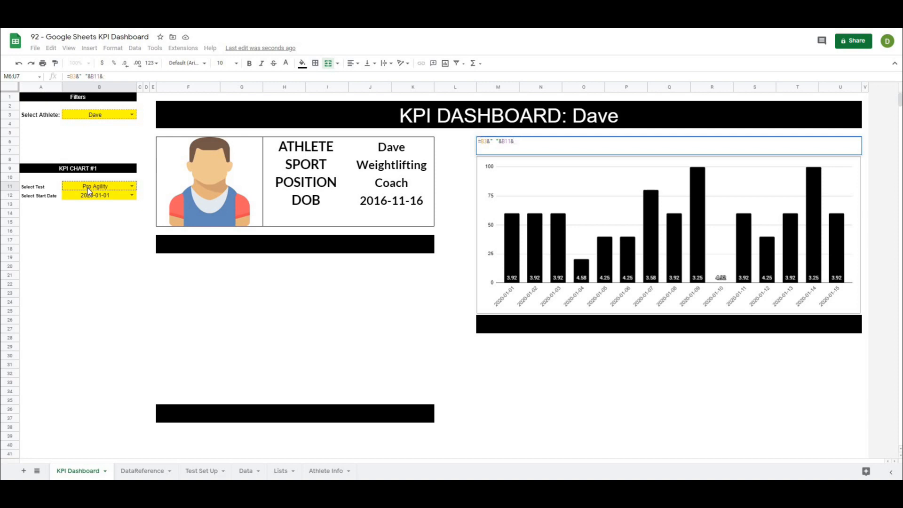
type("\"")
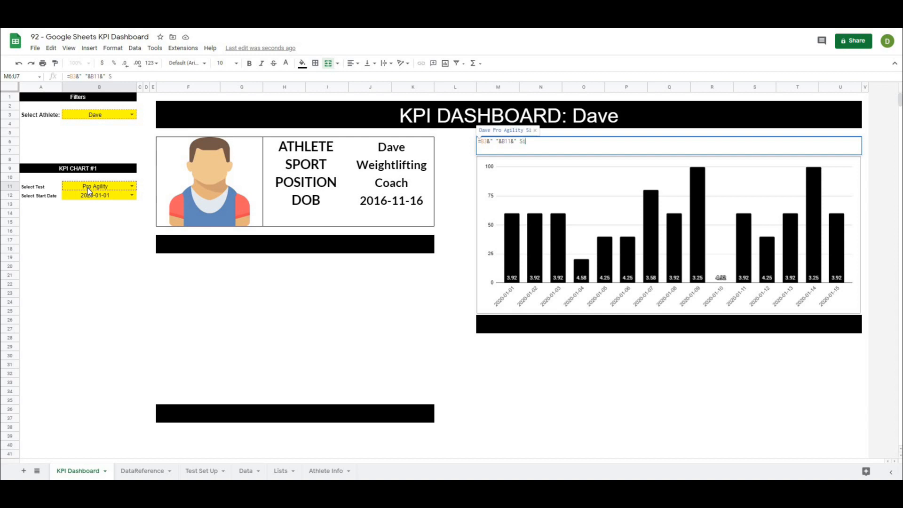
type(" Since: \"&")
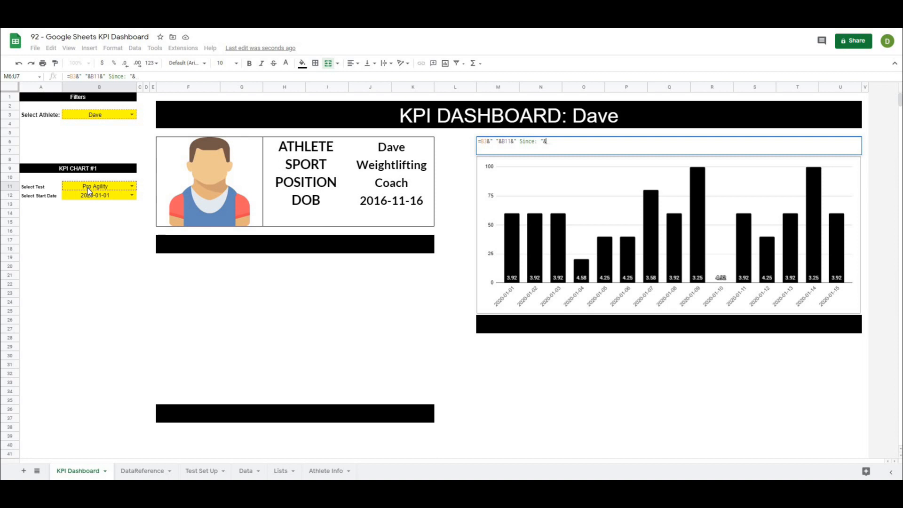
type("te")
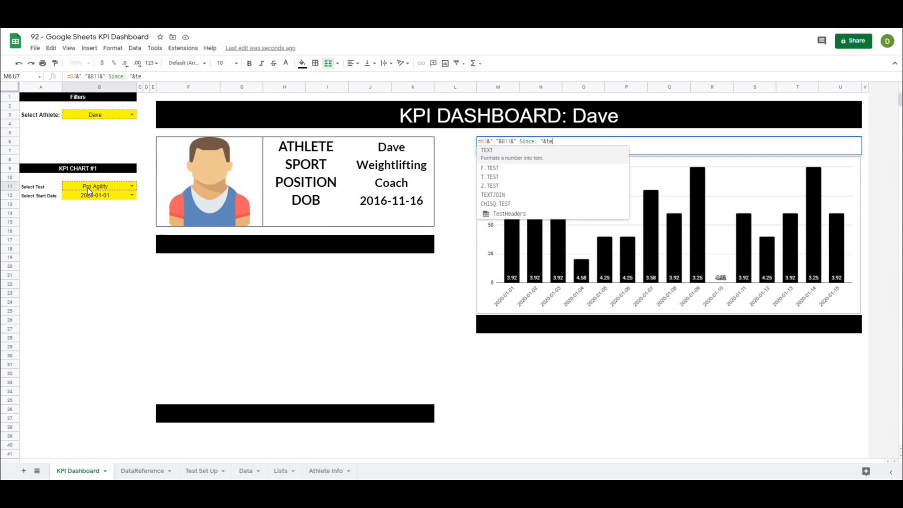
type("xt(")
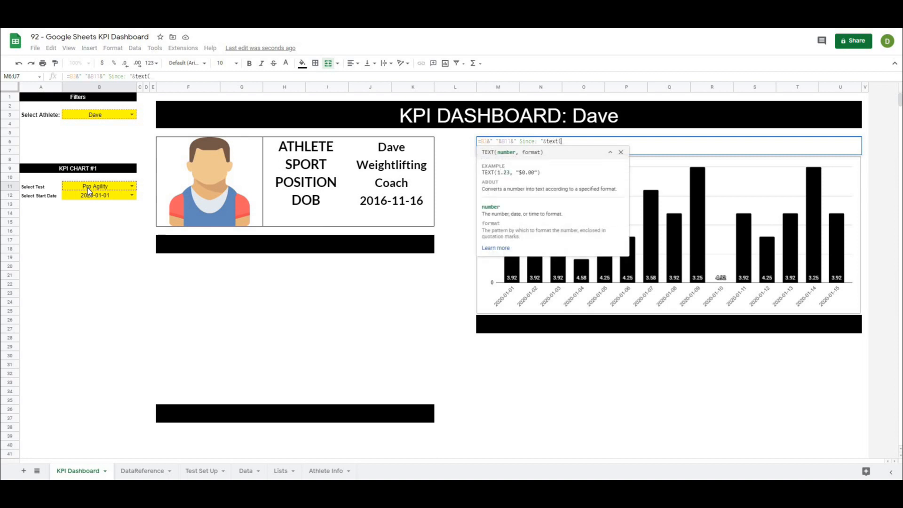
left_click(115, 195)
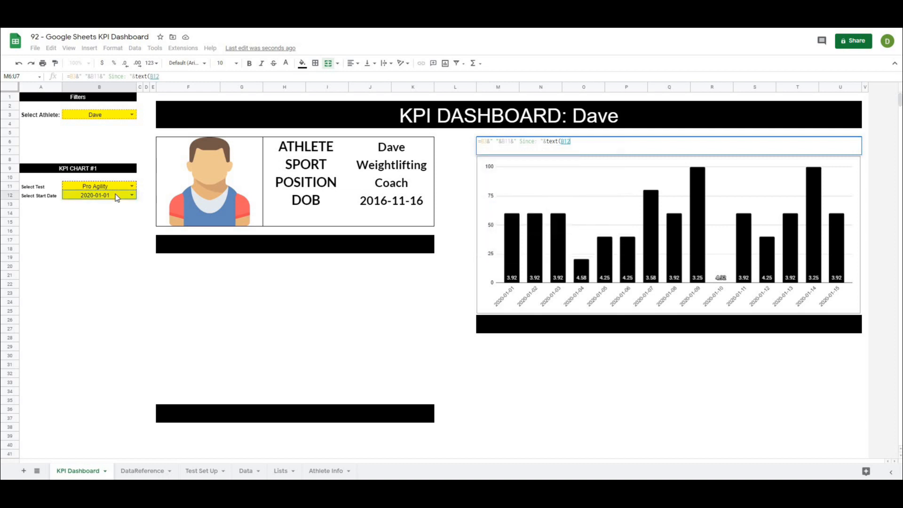
type(", ")
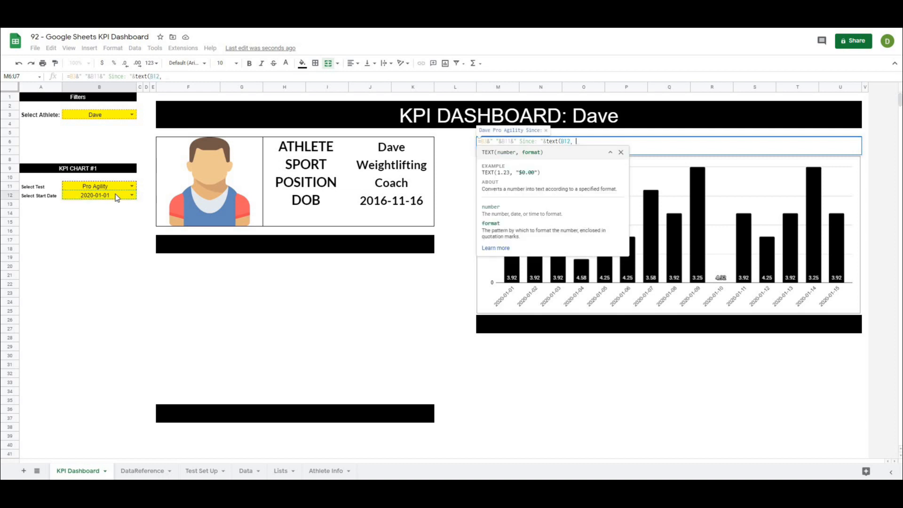
type("\"")
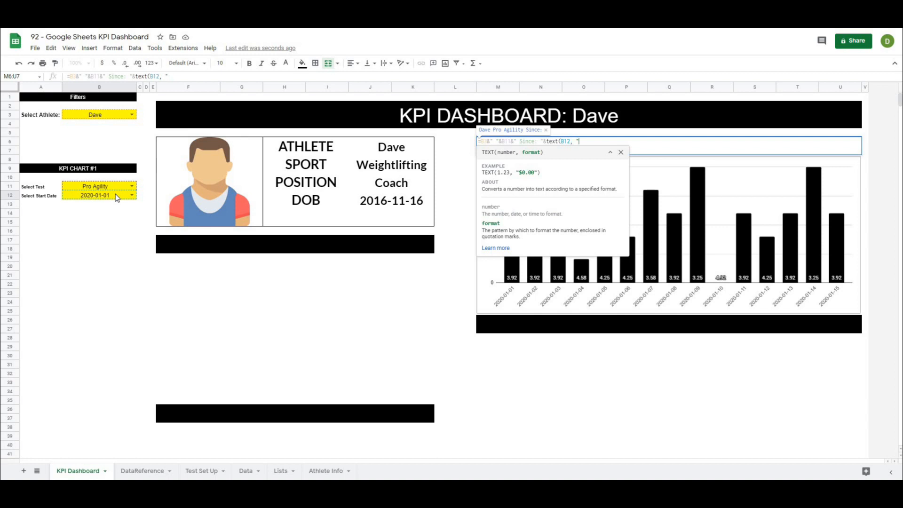
type("yyyy-mm")
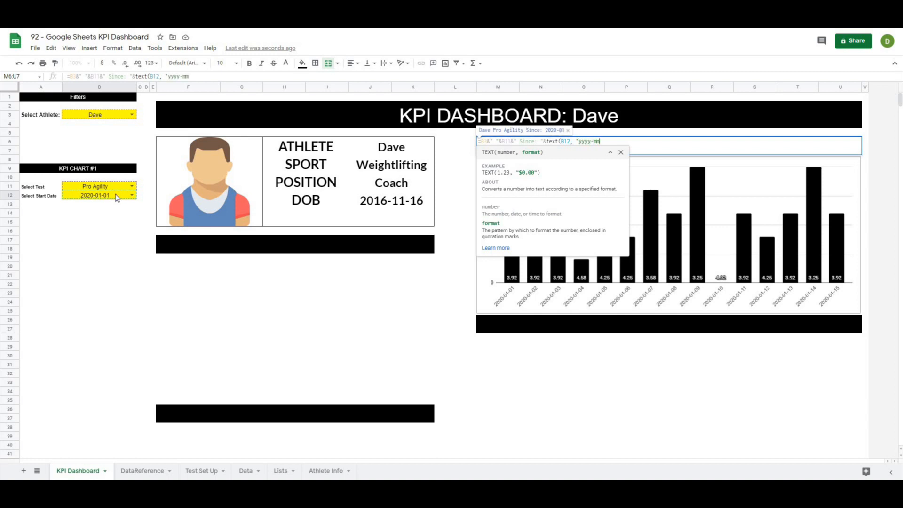
type("-dd\")")
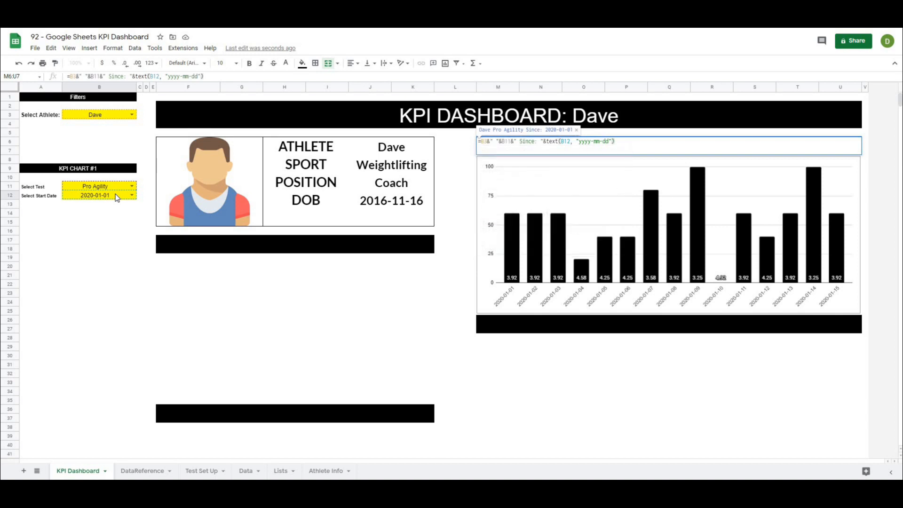
key("Return")
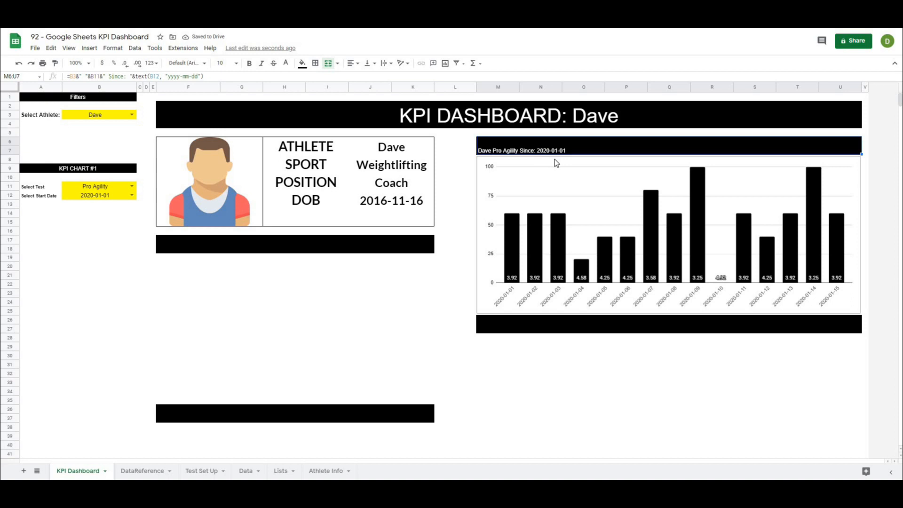
- Format the chart header as 24 pt bold Lato text, centred horizontally
left_click(239, 66)
left_click(221, 202)
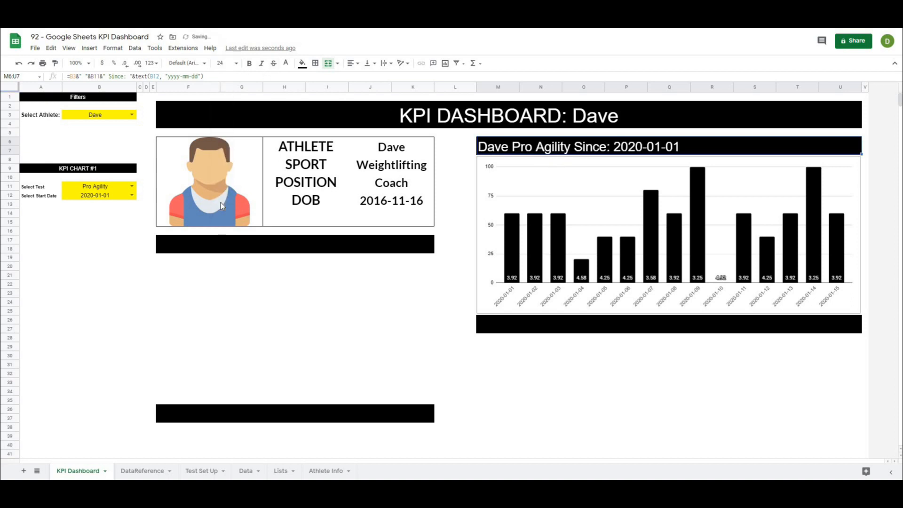
left_click(352, 63)
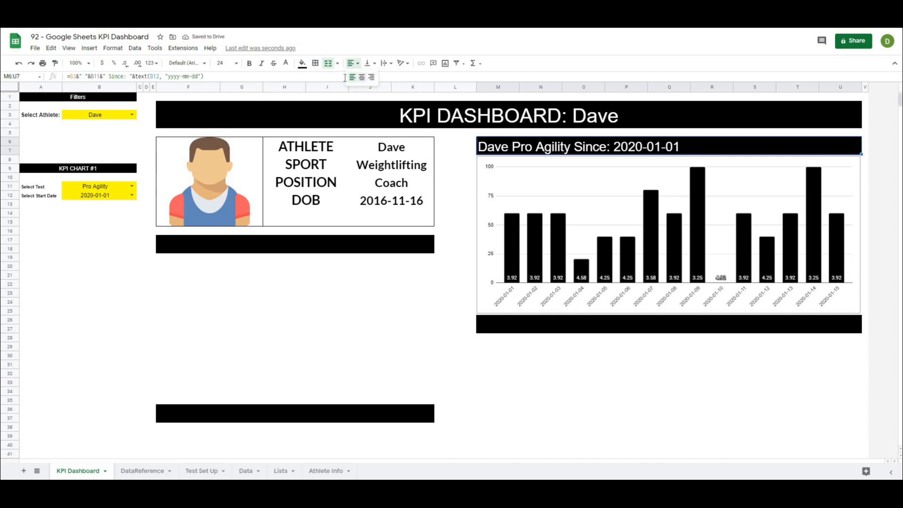
left_click(362, 76)
left_click(205, 63)
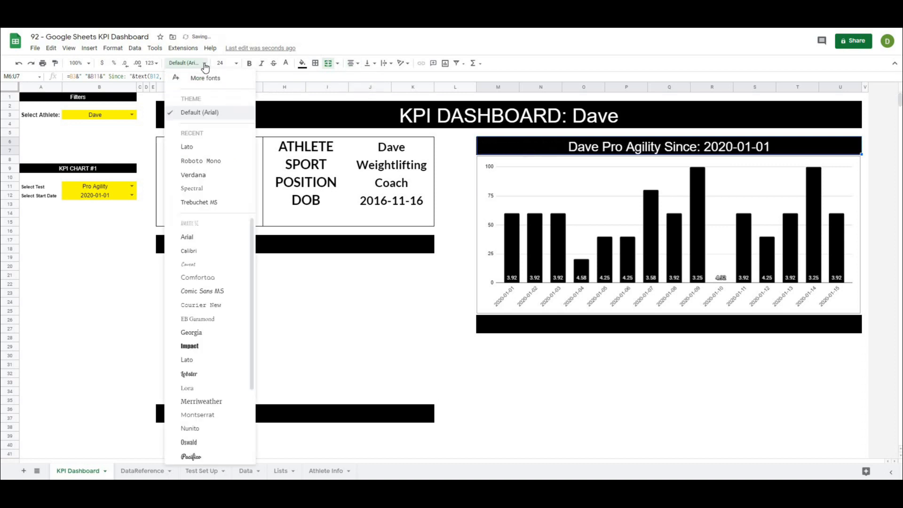
left_click(195, 147)
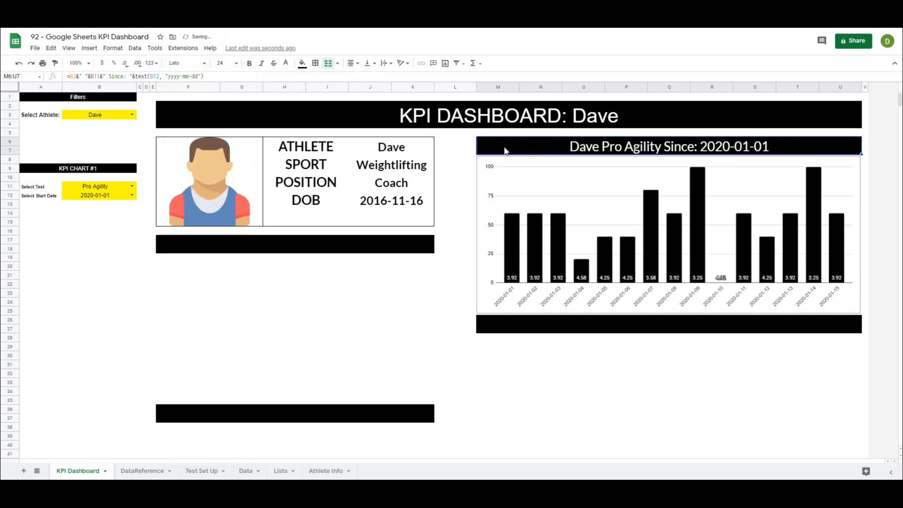
left_click(249, 63)
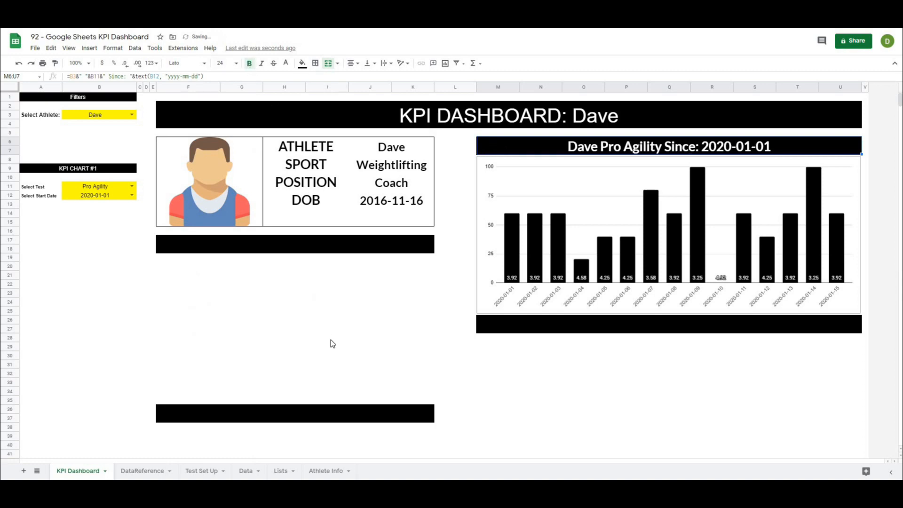
- Change the selected test for KPI Chart #1 to Squat 1RM
left_click(131, 186)
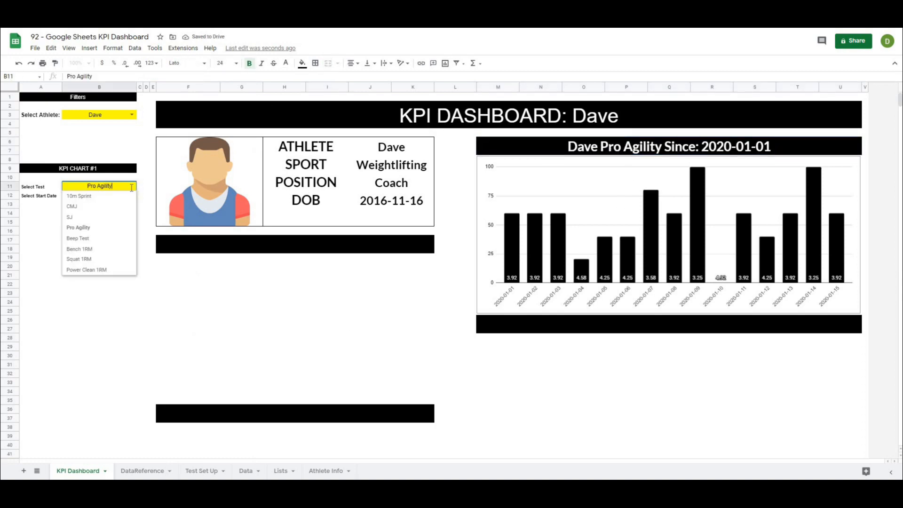
left_click(77, 259)
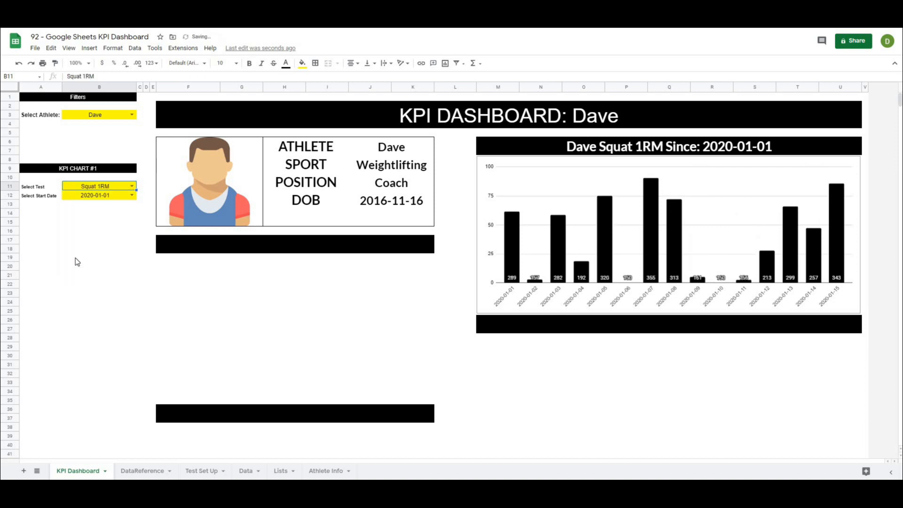
- Set the start date for KPI Chart #1 to 2020-01-13
left_click(132, 194)
left_click(88, 329)
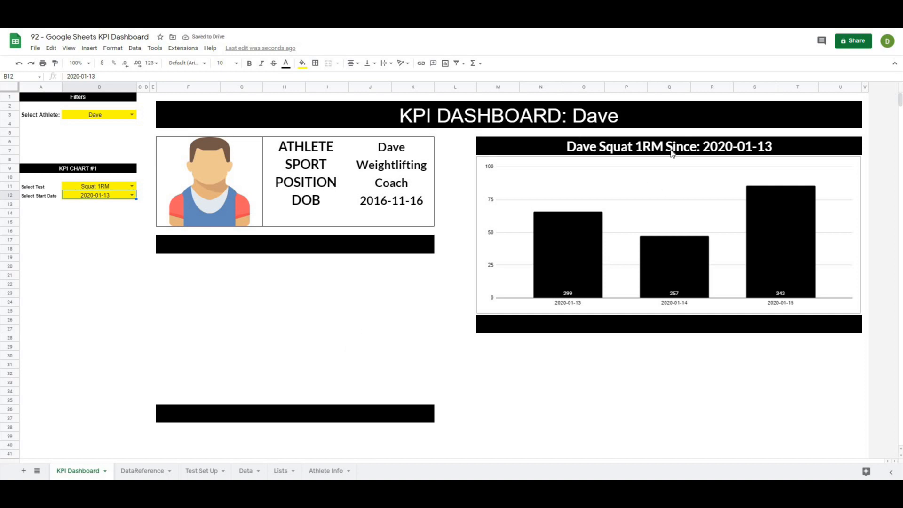
- Change the KPI Chart #1 test to 10m Sprint and its start date to 2020-01-01
left_click(133, 186)
left_click(120, 196)
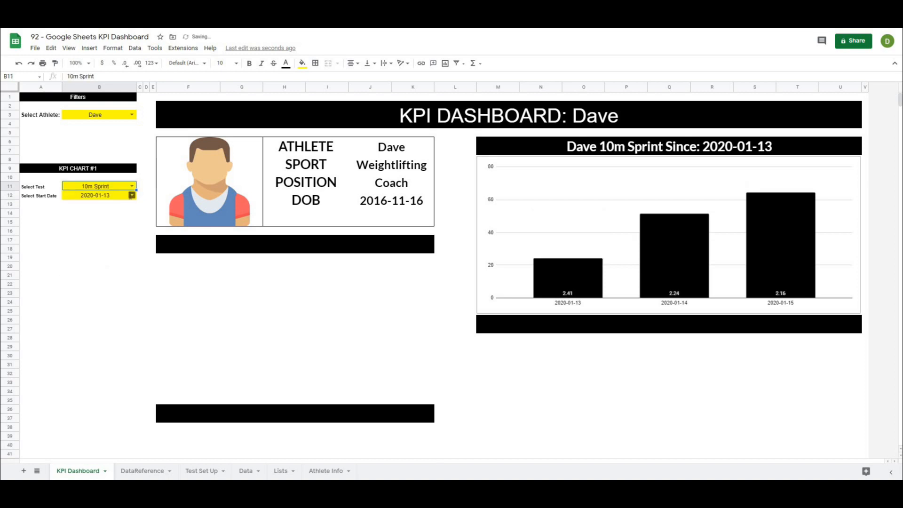
left_click(109, 195)
left_click(109, 205)
- Switch the athlete filter in B3 to the first listed athlete and back to the second one to test the dashboard
left_click(132, 116)
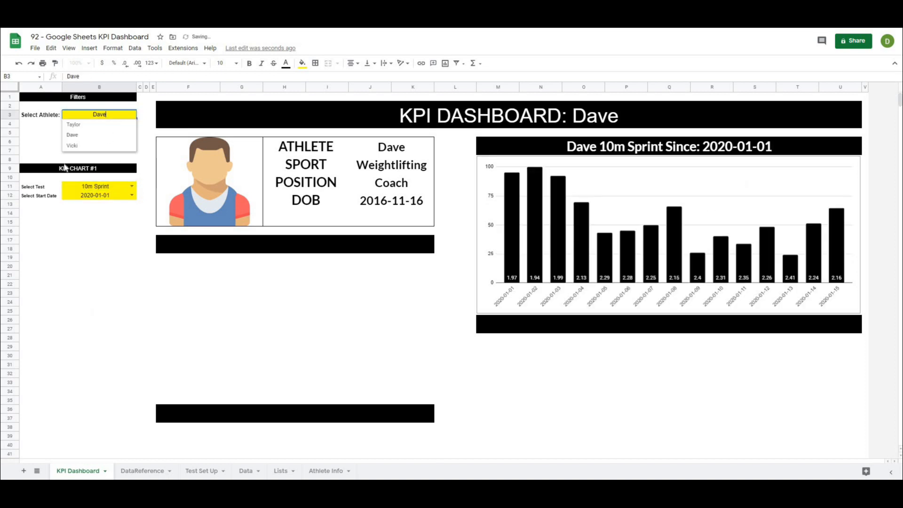
left_click(78, 136)
left_click(129, 116)
left_click(119, 125)
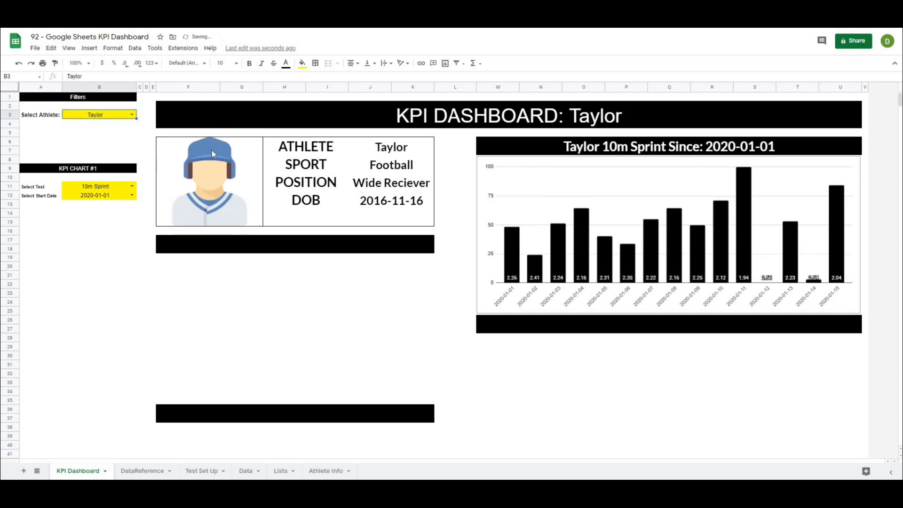
left_click(129, 116)
left_click(94, 134)
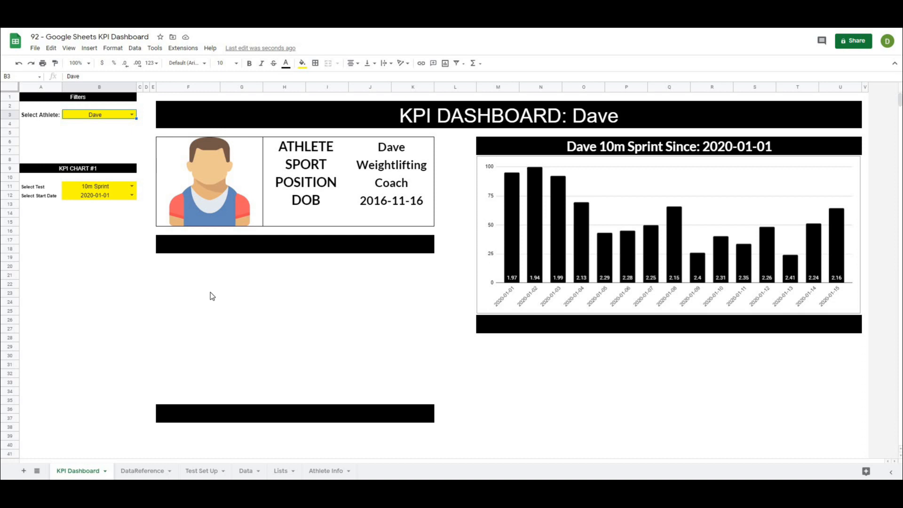
- Add the labels "Team Average" in A13 and "Position Average" in A14 below the start date label
left_click(41, 204)
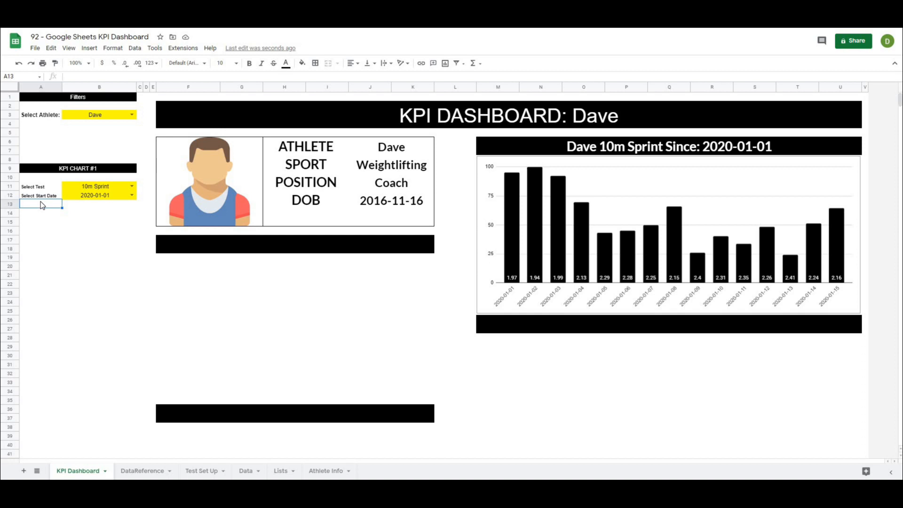
type("Team Average")
key("Return")
type("P")
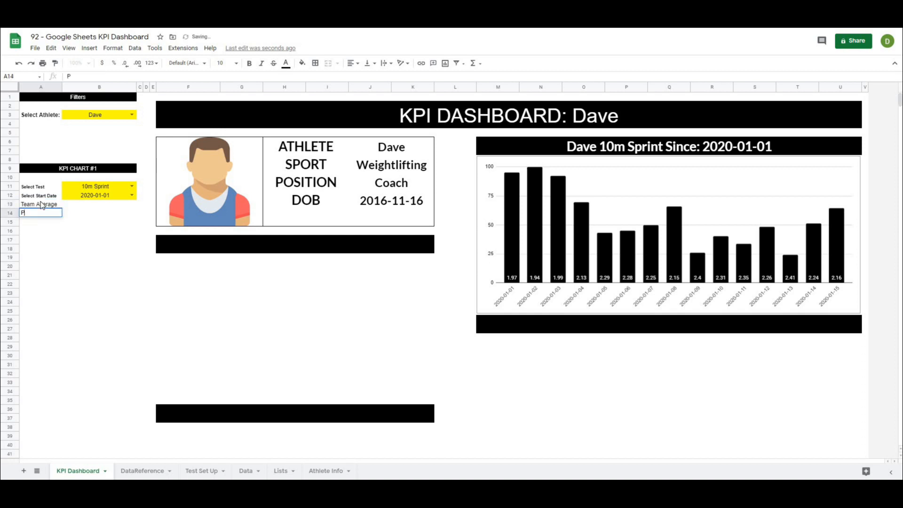
type("osition Average")
key("Return")
- Set the font size of the two average labels in A13:A14 to 9
left_click_drag(41, 205, 42, 213)
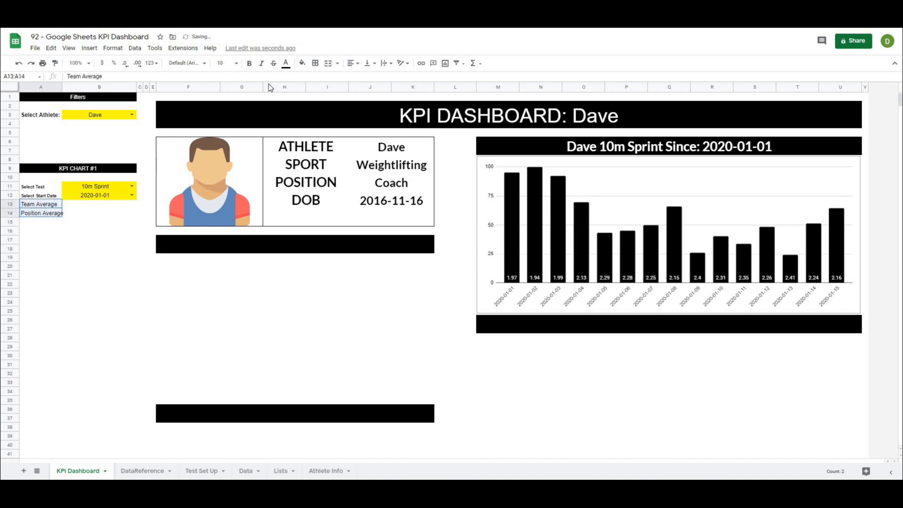
left_click(237, 63)
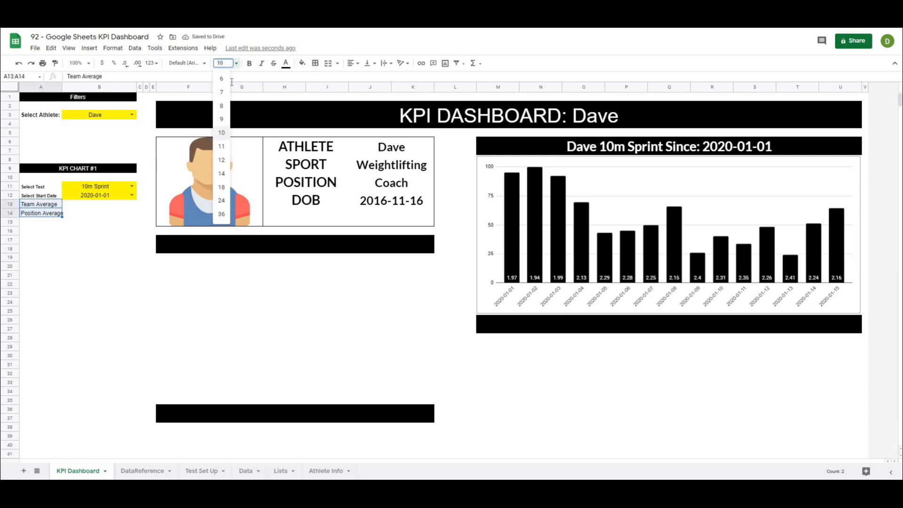
left_click(221, 119)
- Fill the input cells B13:B14 beside the average labels with yellow
left_click_drag(86, 204, 85, 213)
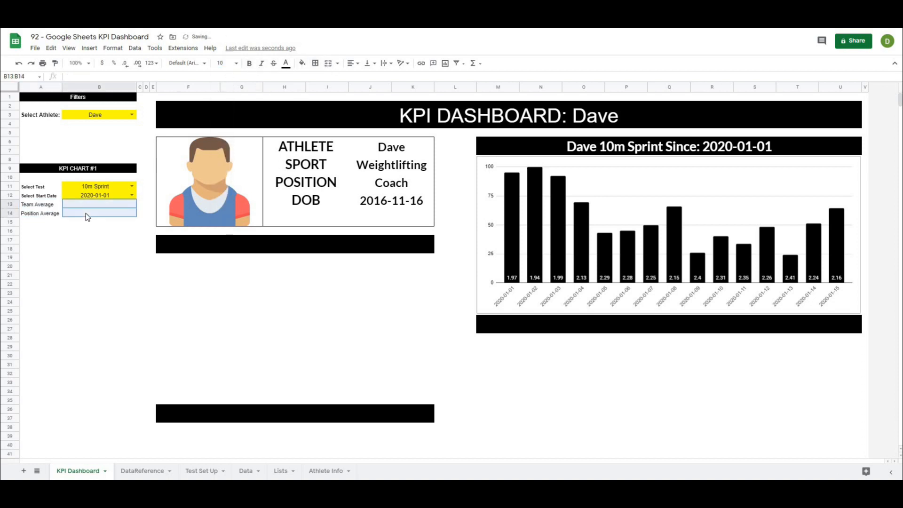
left_click(302, 63)
left_click(331, 100)
left_click(109, 328)
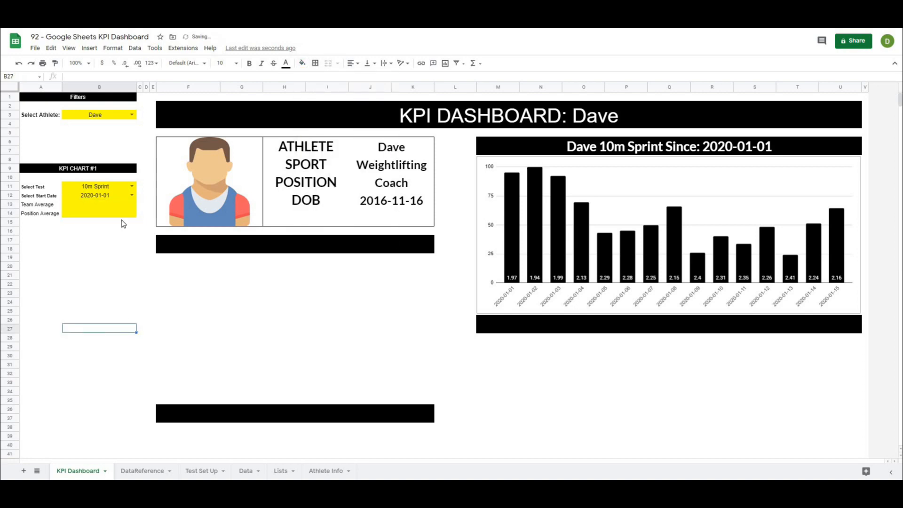
- Insert checkboxes in B13:B14 for the team average and position average options
left_click_drag(106, 205, 105, 216)
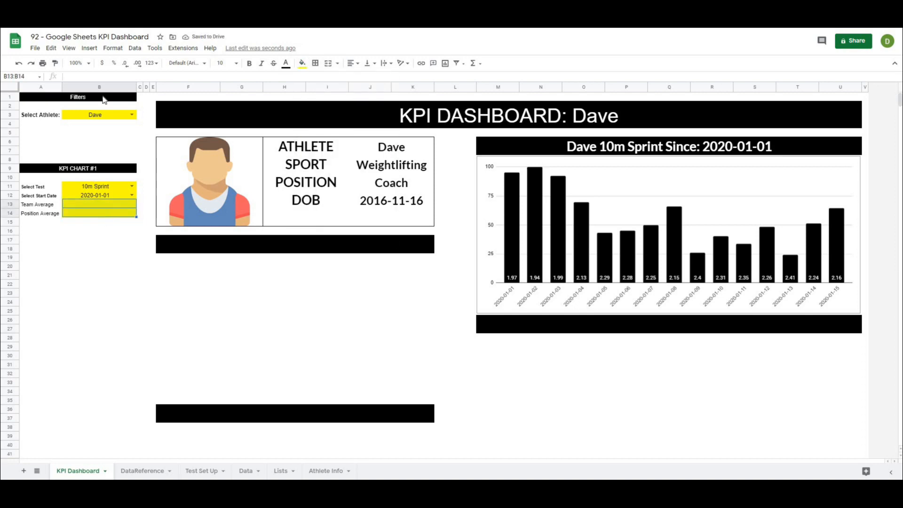
left_click(89, 48)
left_click(105, 215)
left_click(100, 256)
- Test the Team Average and Position Average checkboxes by ticking them, and leave both unticked
left_click(99, 204)
left_click(99, 213)
left_click(99, 204)
left_click(99, 213)
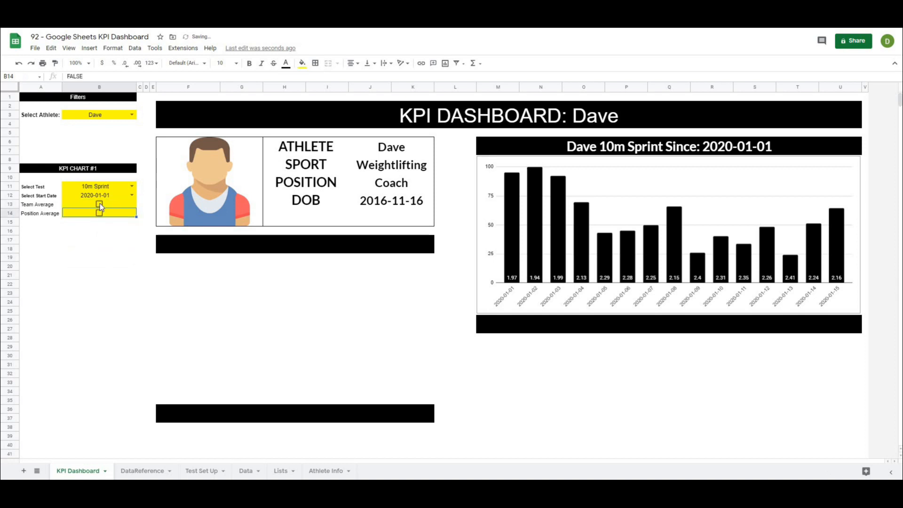
left_click(99, 204)
left_click(99, 212)
left_click(100, 204)
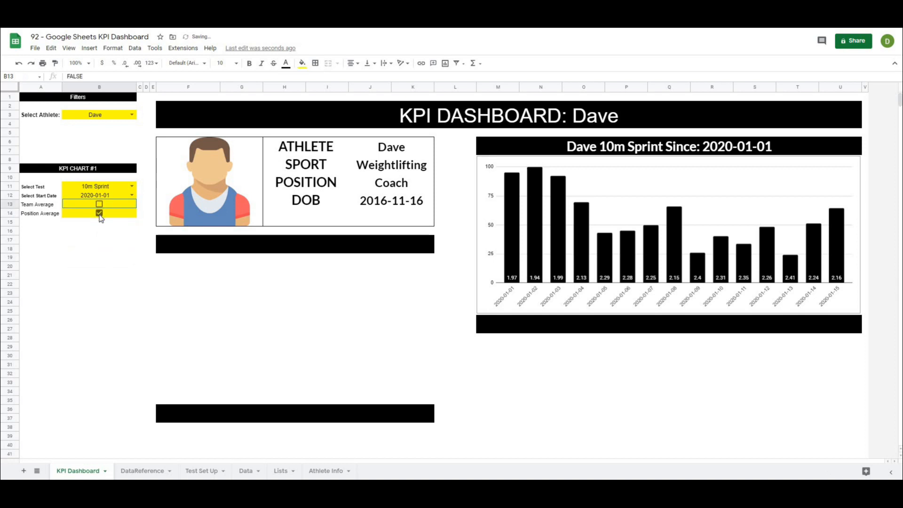
left_click(99, 213)
left_click(93, 266)
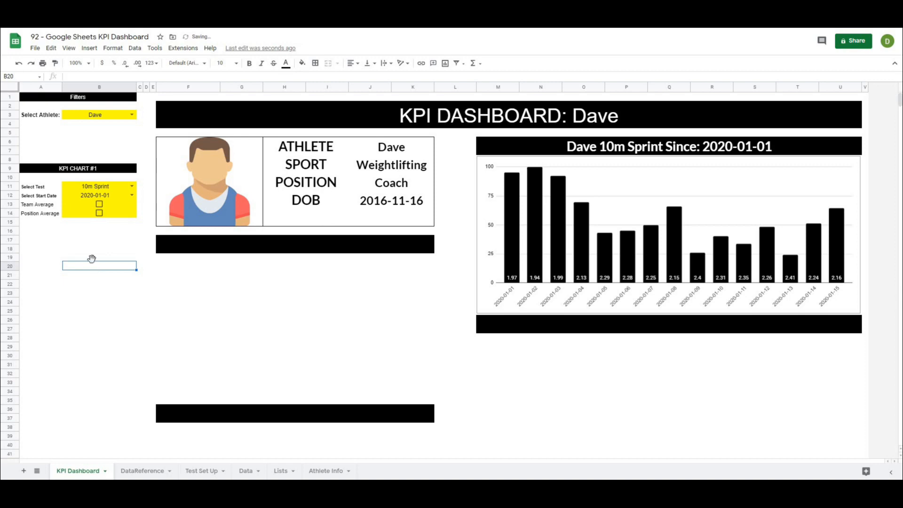
- On the DataReference sheet, move the standard score formula note from D6 to H2
left_click(131, 471)
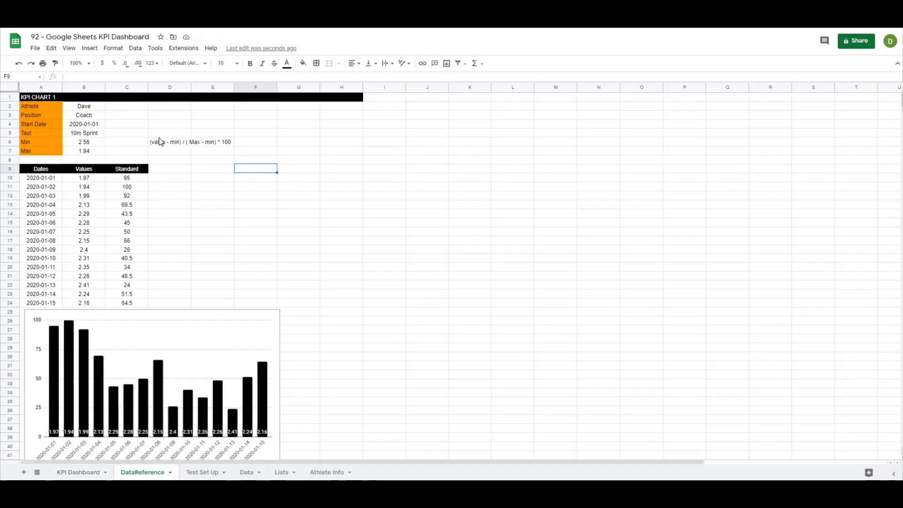
left_click(163, 145)
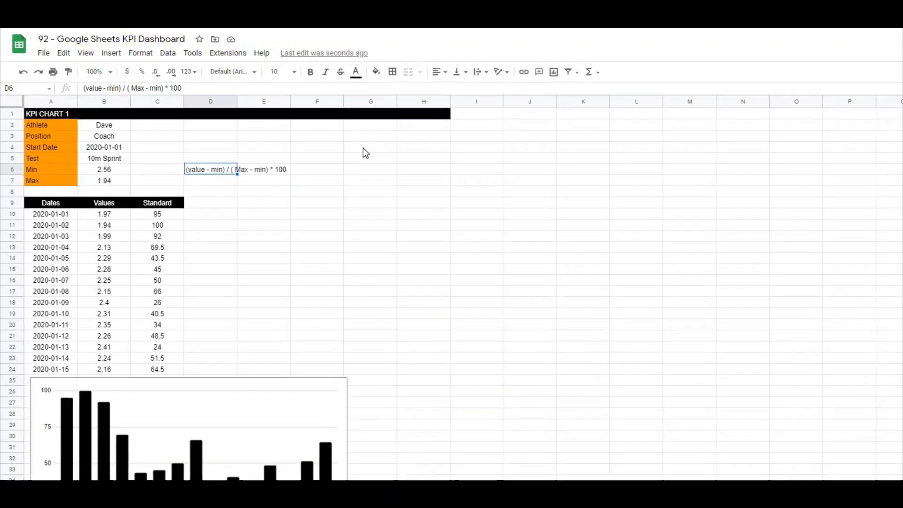
left_click_drag(235, 183, 465, 137)
left_click(464, 198)
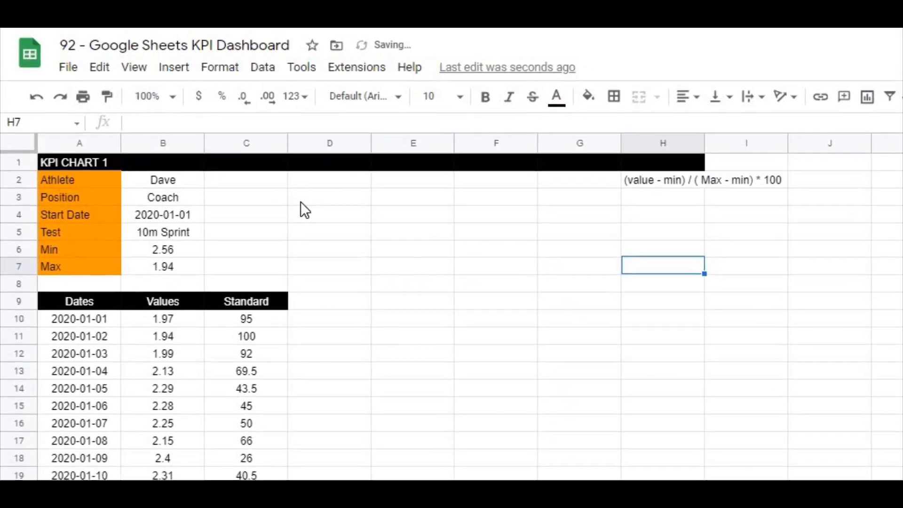
- Enter the labels "Team Avg Include", "Team Avg" and "Team Avg Score" in C2:C4
left_click(242, 184)
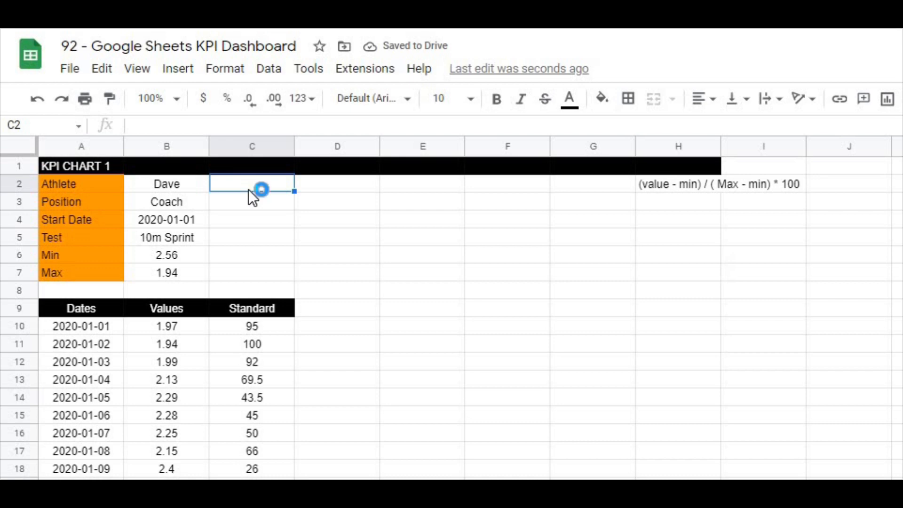
type("Team Avg Include")
key("Return")
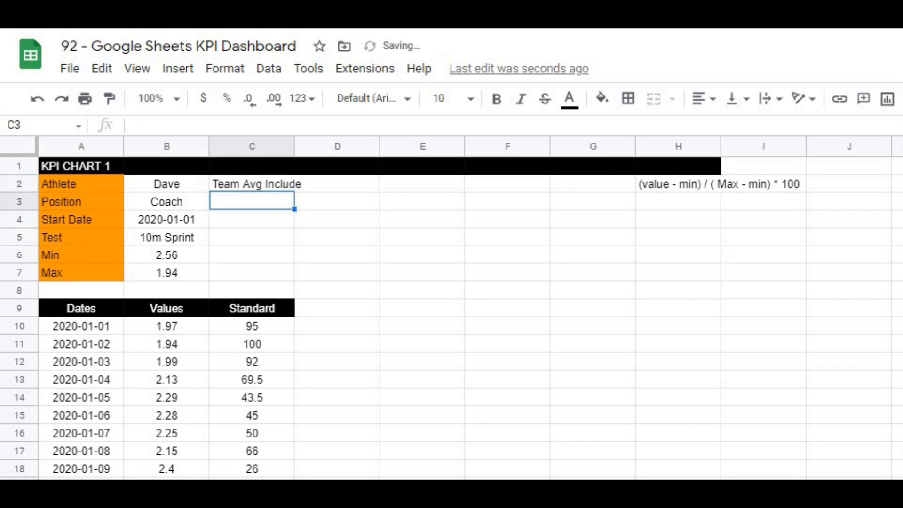
type("Team Avg Include")
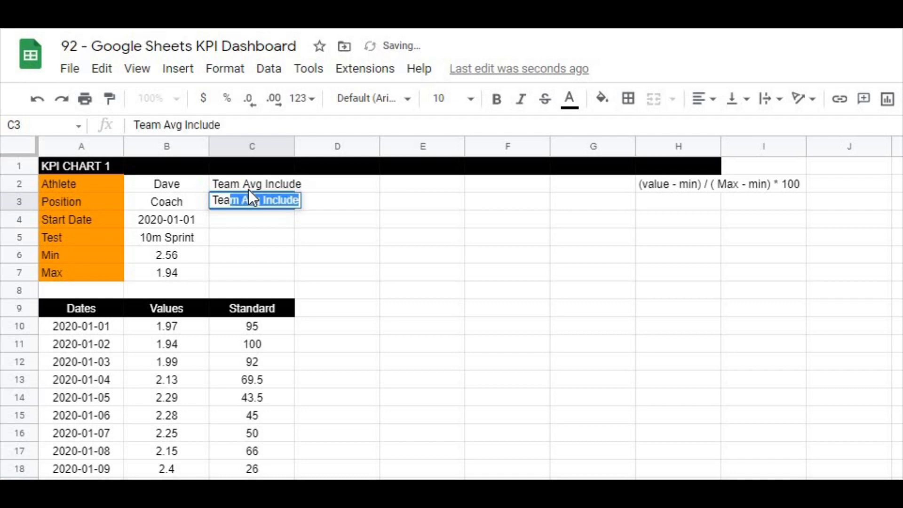
key("Delete")
key("Return")
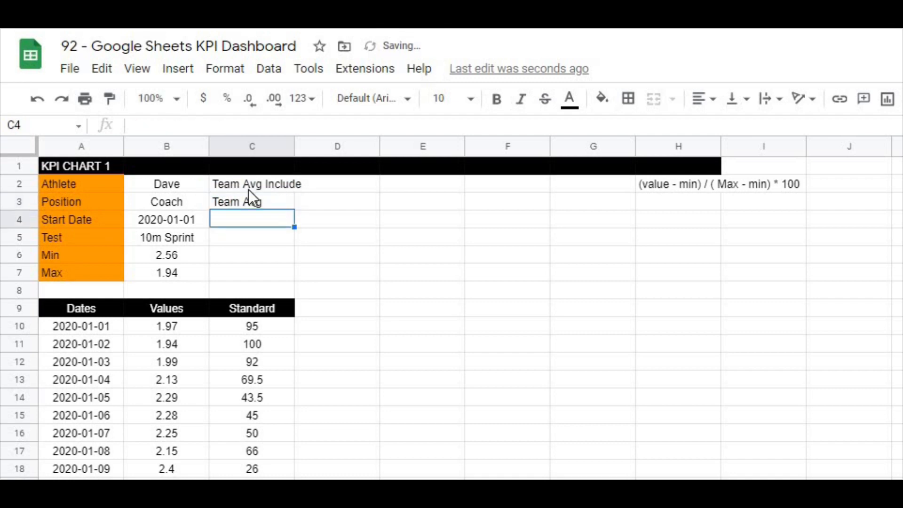
type("Team Avg Score")
key("Return")
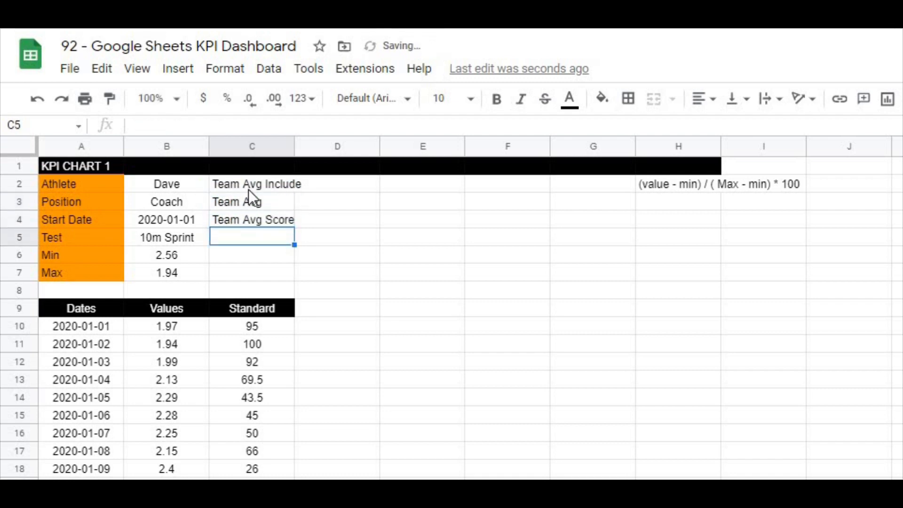
- Enter the labels "Pos Avg Include", "Pos Avg" and "Pos Avg Score" in C5:C7
type("Pos Avg Include")
key("Return")
type("Pos Avg")
key("Return")
type("Pos Avg Score")
key("Return")
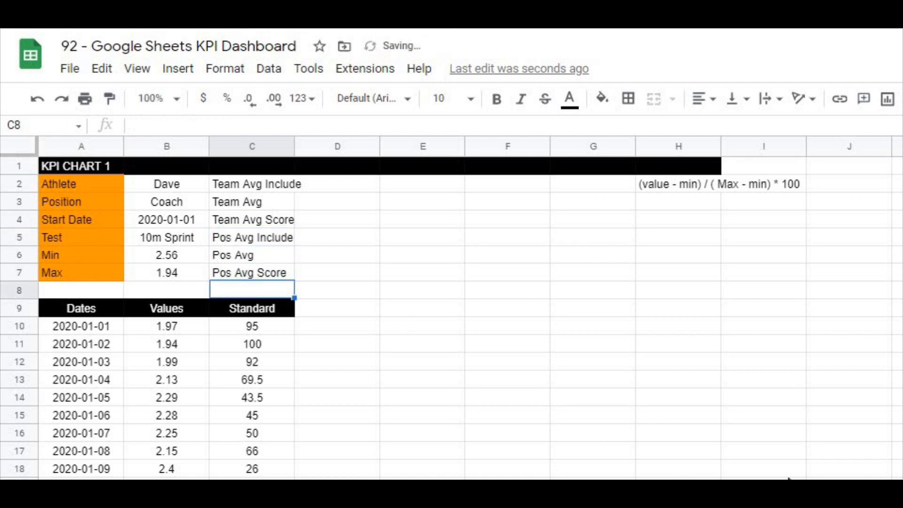
- Extend the black "Standard" header from C9 across D9:G9
left_click(301, 324)
left_click(287, 308)
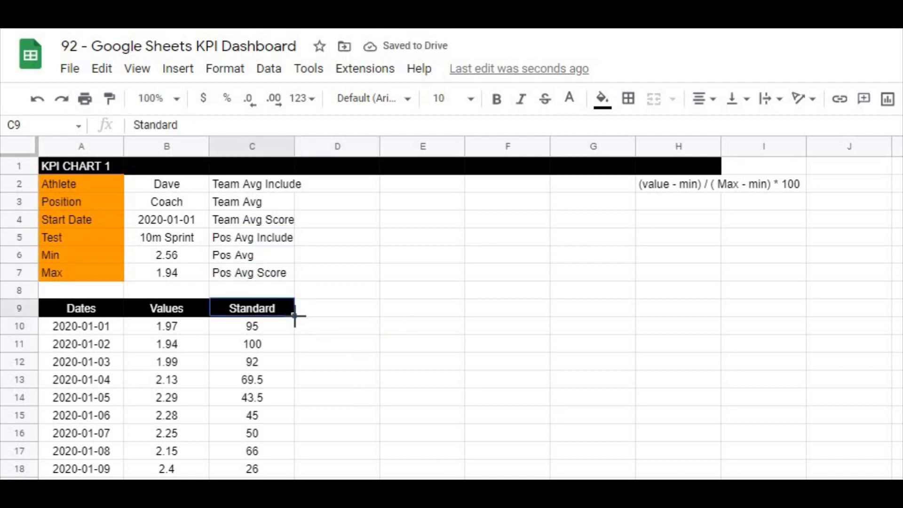
left_click_drag(294, 316, 611, 309)
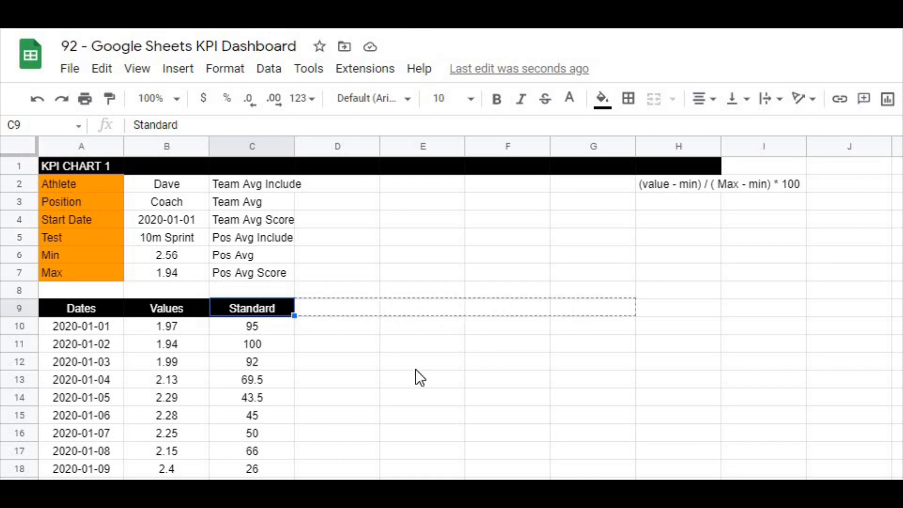
- Rename the headers in D9:G9 as "Team Avg", "Team Avg Score", "Pos Avg" and "Pos Avg Score"
left_click(330, 306)
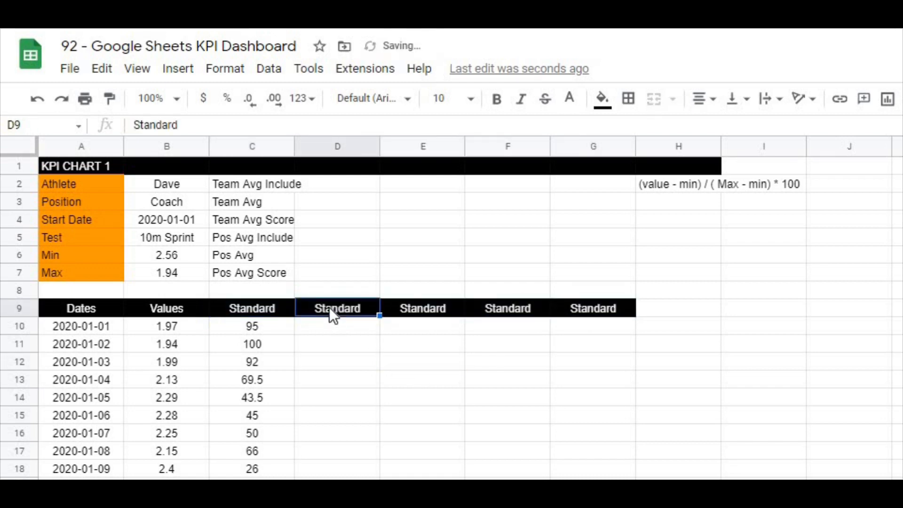
type("Team Avg")
key("Tab")
type("T")
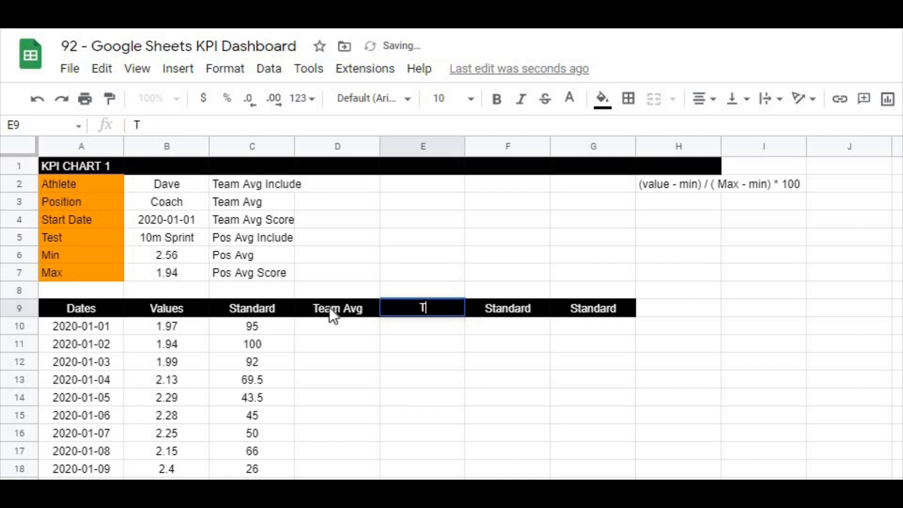
type("eam Avg Score")
key("Tab")
type("Pos Avg")
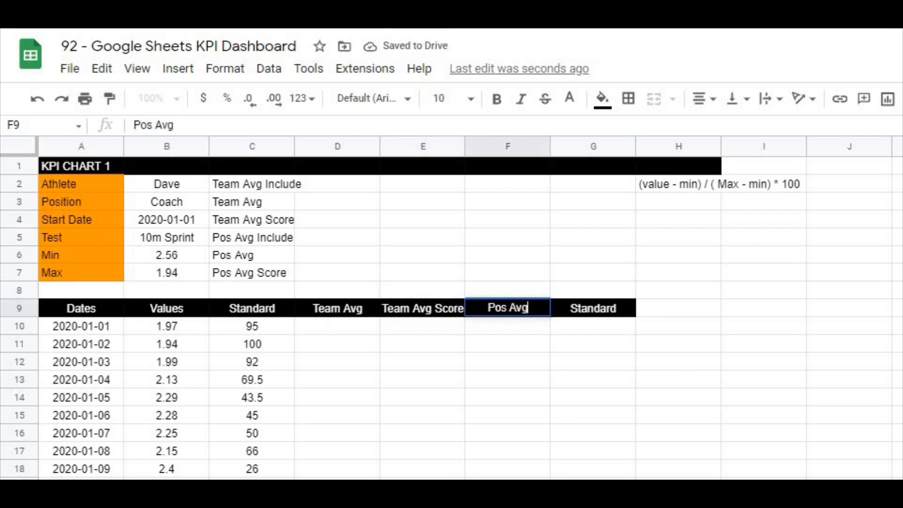
key("Tab")
type("Pos Avg Score")
key("Return")
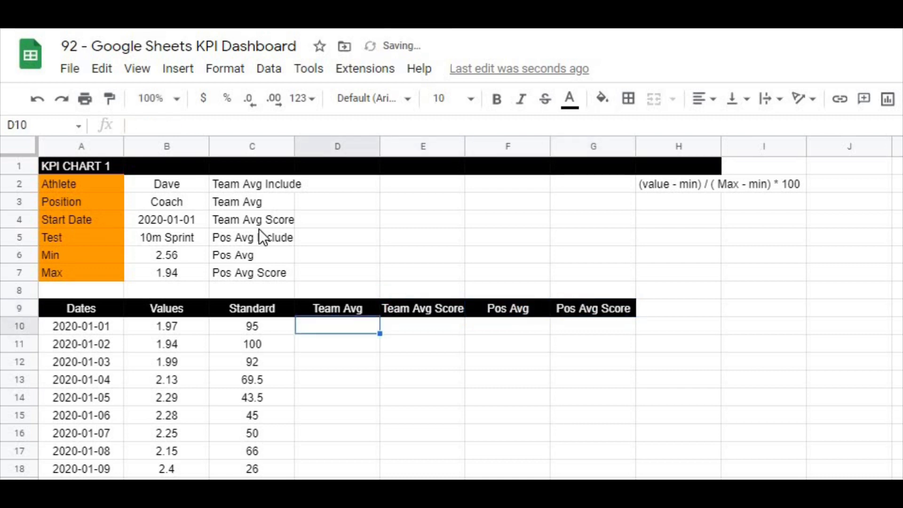
- Fill the average labels in C2:C7 with the same orange as the labels in column A
left_click_drag(248, 185, 249, 275)
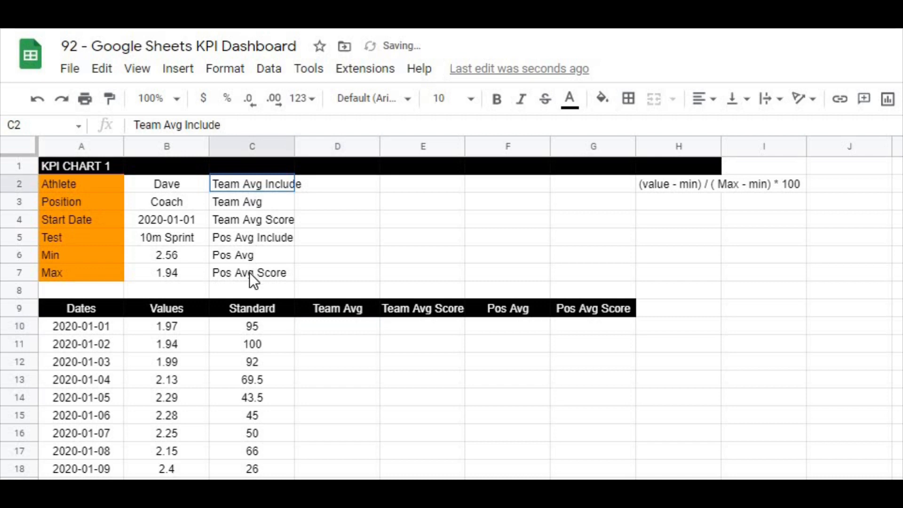
left_click(602, 100)
left_click(644, 172)
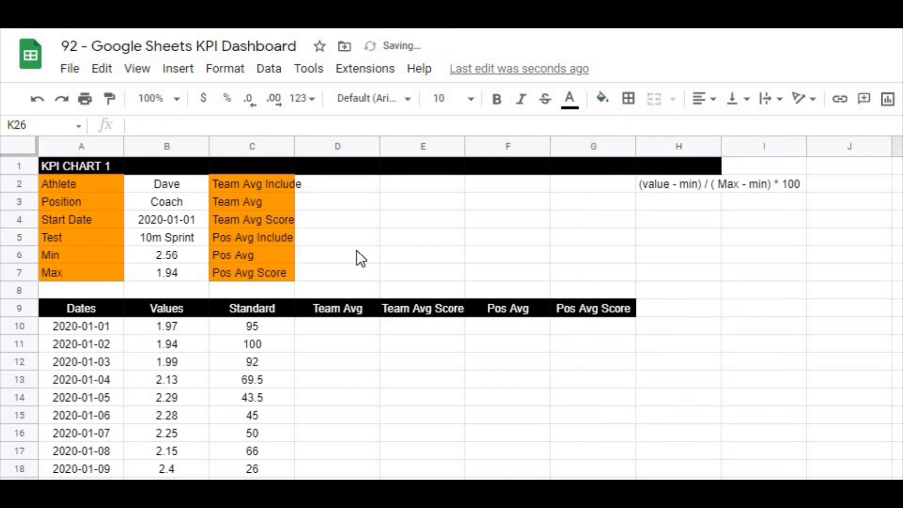
- Set the font size of the average labels in C2:C7 to 9
left_click_drag(257, 185, 247, 276)
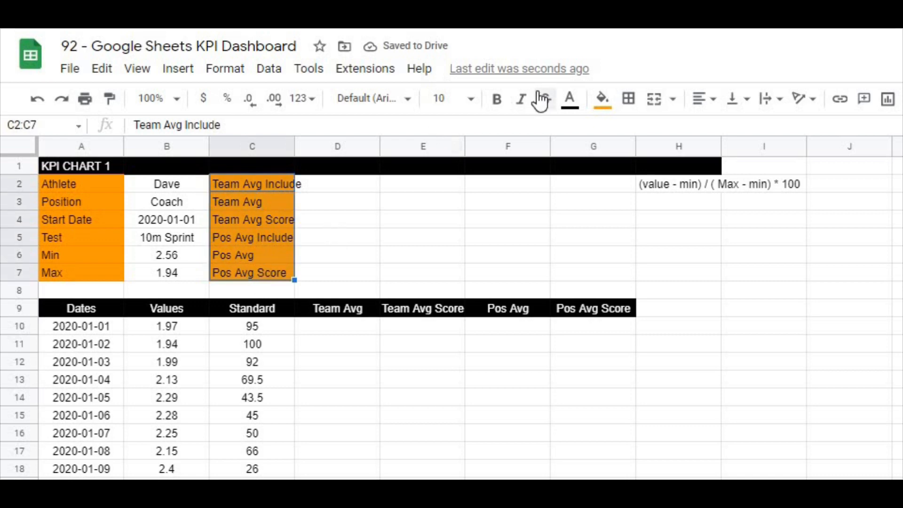
left_click(470, 98)
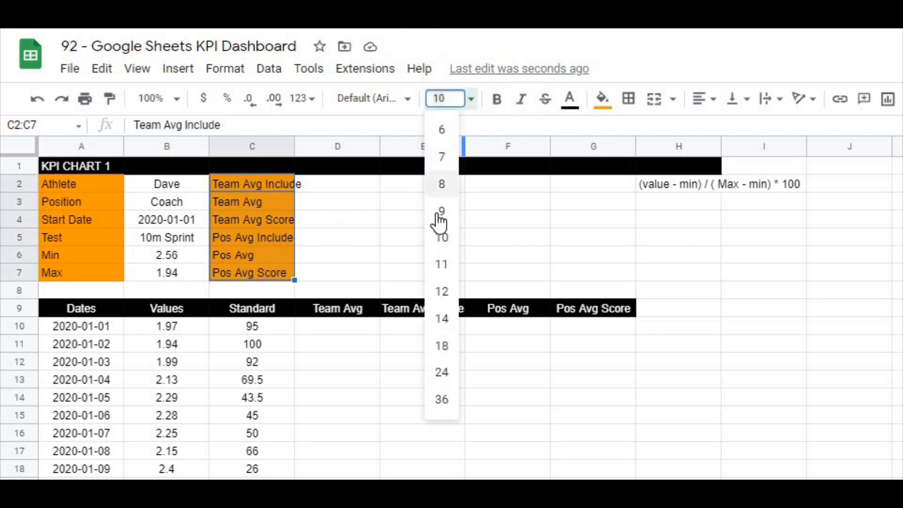
left_click(439, 210)
left_click(897, 361)
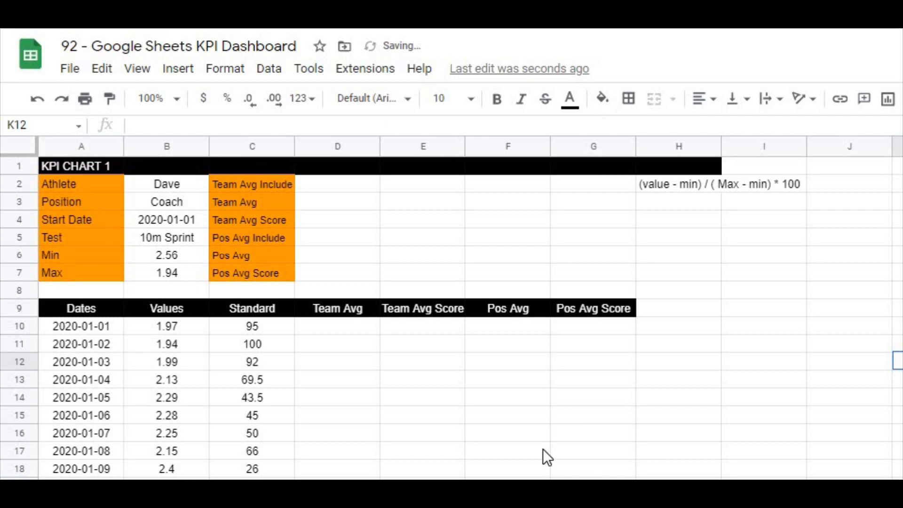
left_click(473, 401)
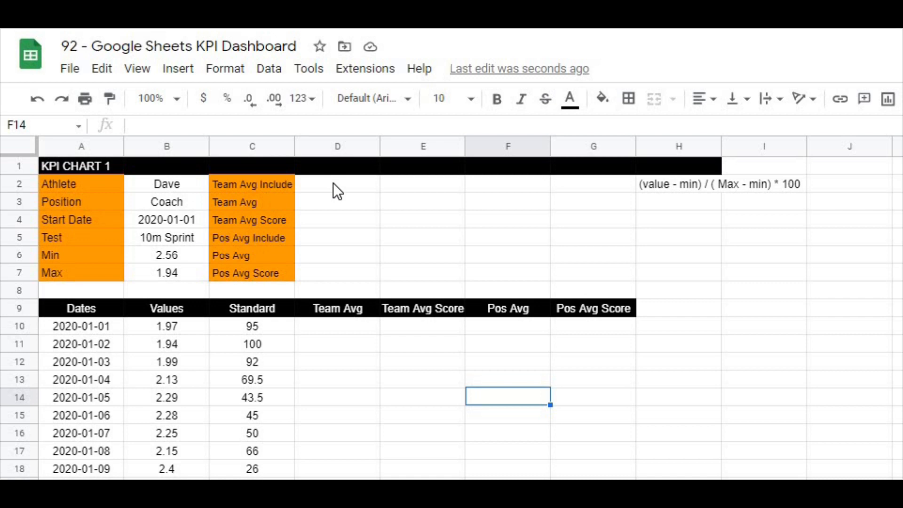
left_click(338, 199)
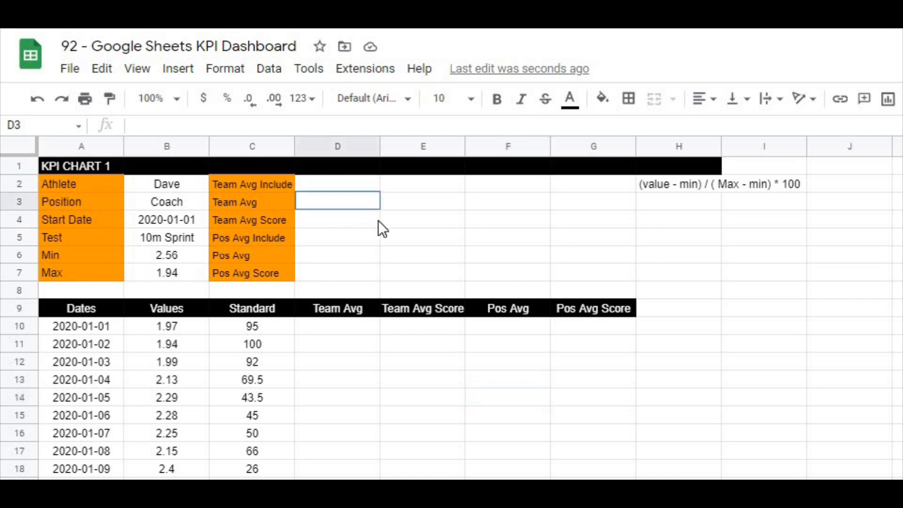
left_click(424, 375)
left_click(342, 185)
left_click(416, 218)
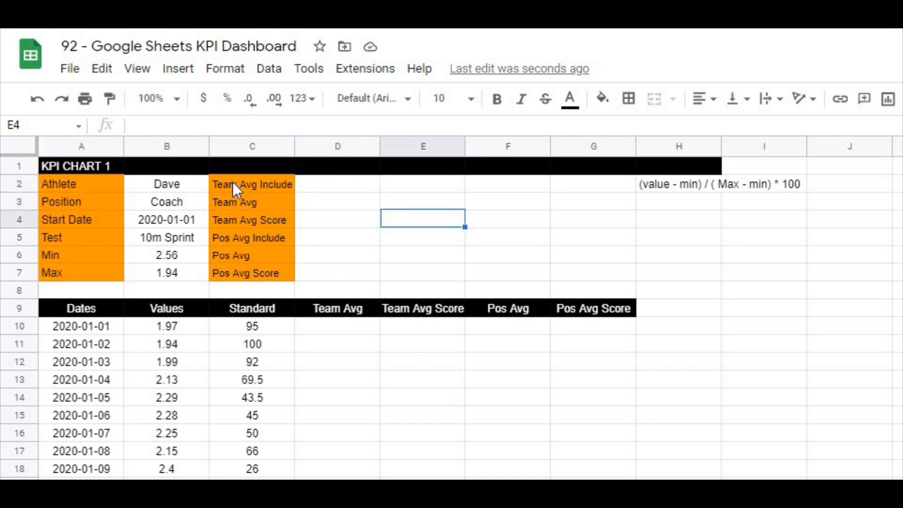
- Link the Team Avg Include cell D2 to the Team Average checkbox with the formula ='KPI Dashboard'!B13
left_click(322, 188)
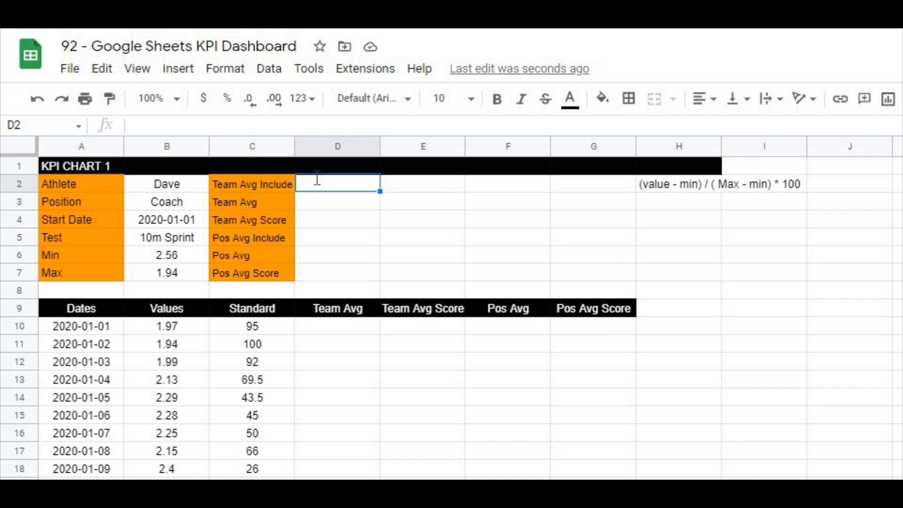
type("=")
key("ctrl+shift+Page_Up")
left_click(228, 380)
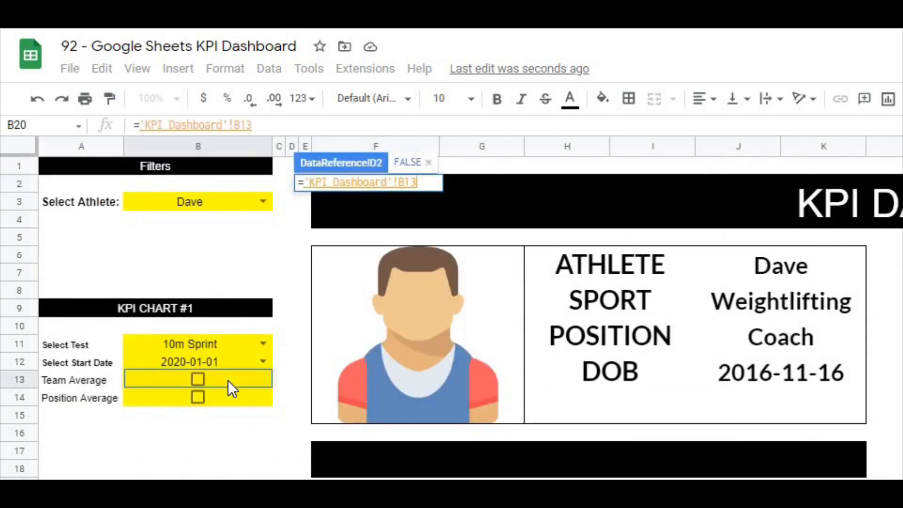
key("Return")
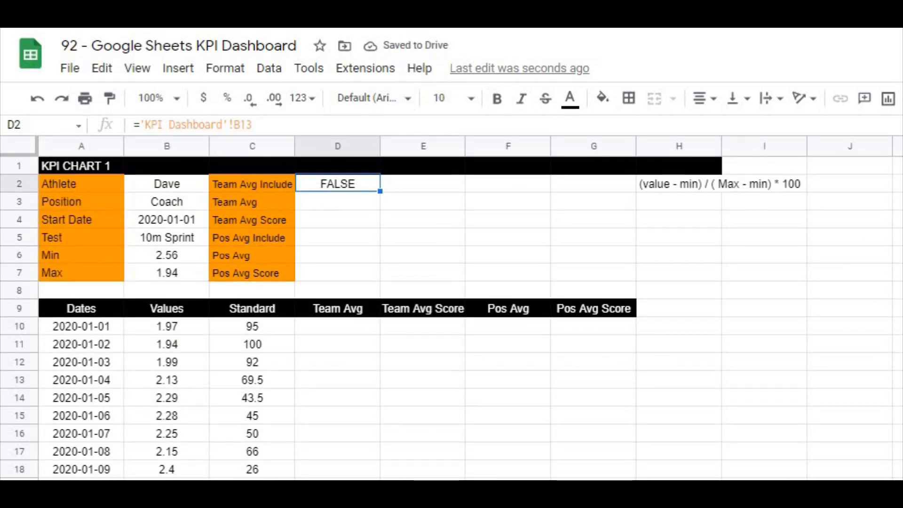
- Tick the Team Average checkbox on the KPI Dashboard sheet and return to the DataReference sheet
key("ctrl+shift+Page_Up")
left_click(197, 380)
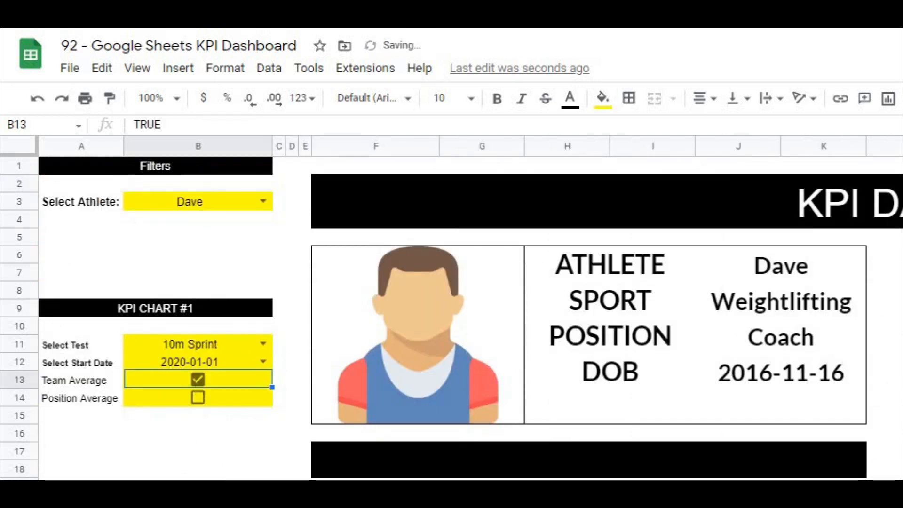
key("ctrl+shift+Page_Down")
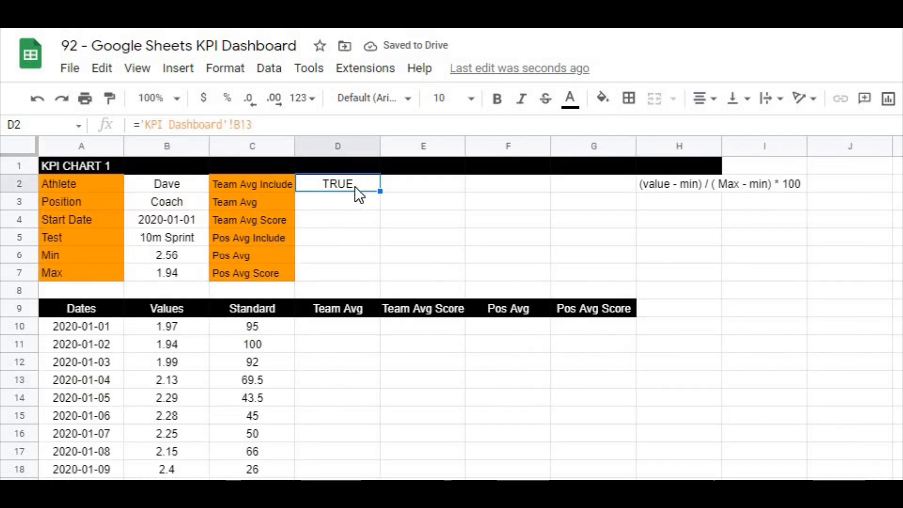
- Link the Pos Avg Include cell D5 to the Position Average checkbox in B14 of the KPI Dashboard sheet
left_click(352, 242)
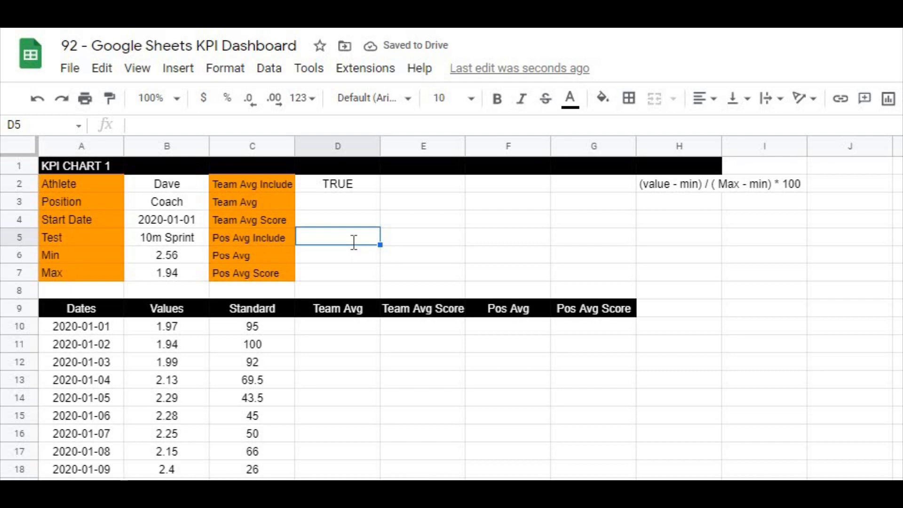
type("=")
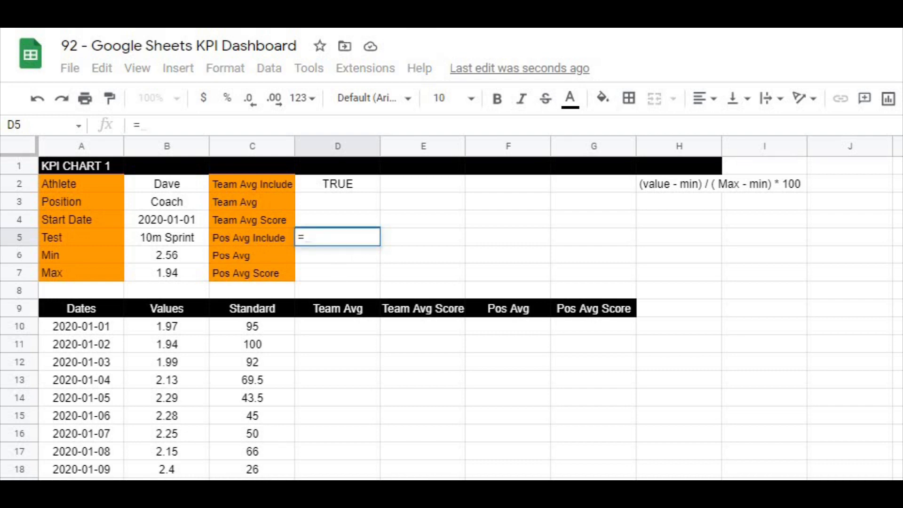
key("ctrl+shift+Page_Up")
left_click(216, 402)
key("Return")
left_click(625, 217)
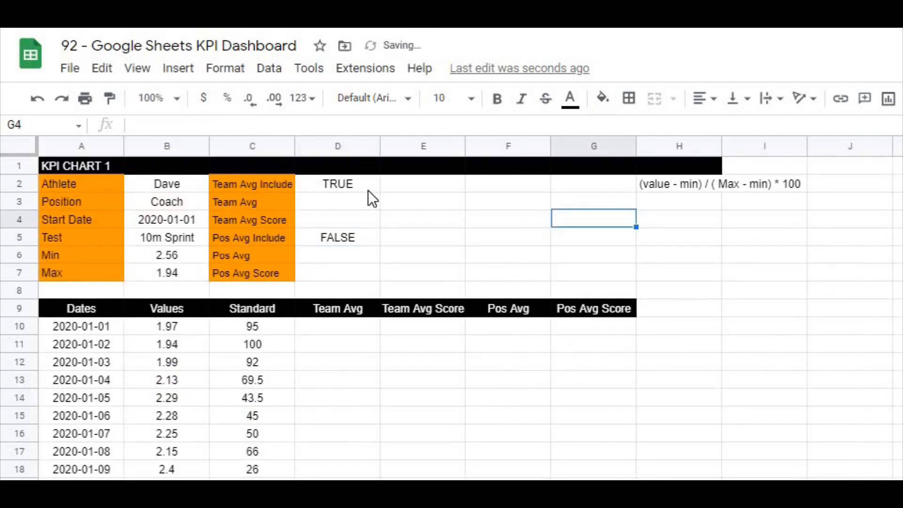
left_click(330, 183)
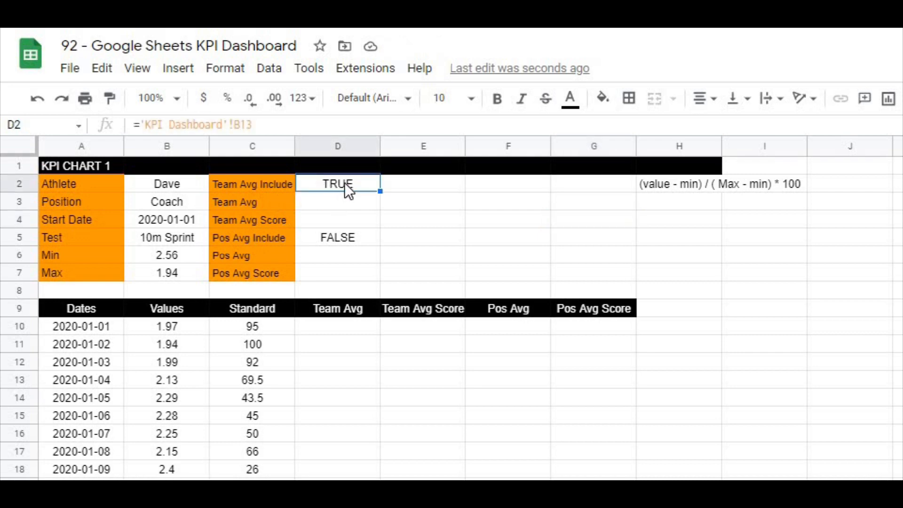
left_click(405, 207)
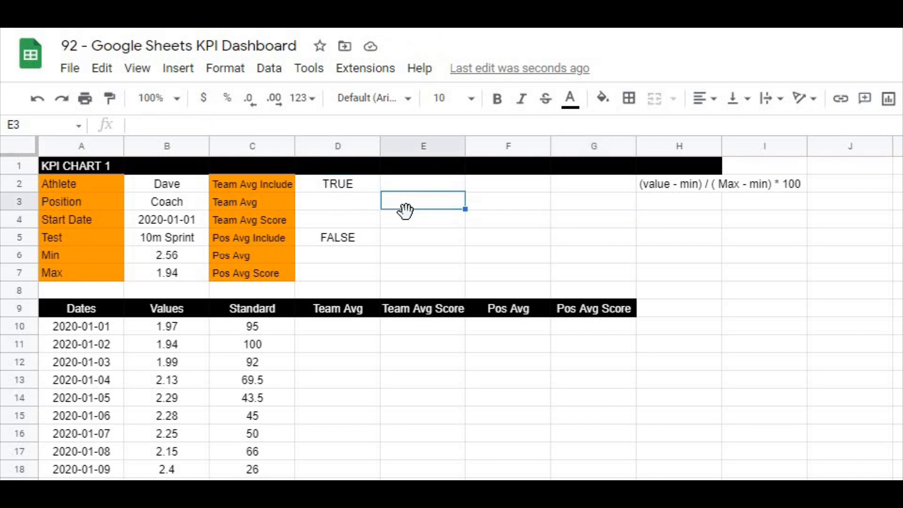
left_click(269, 208)
- Calculate the team average of the selected test in D3 with =average(index(Data, ,match(B5, Headers,)))
left_click(338, 205)
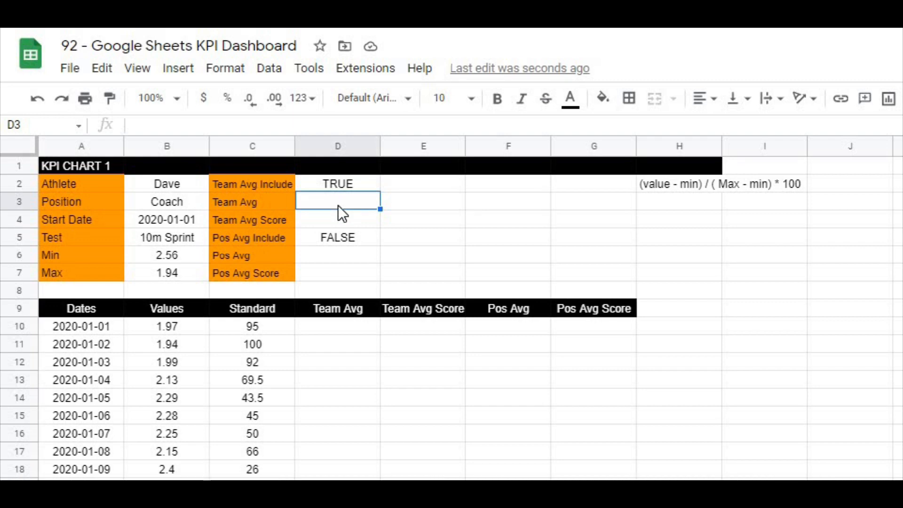
type("=average(")
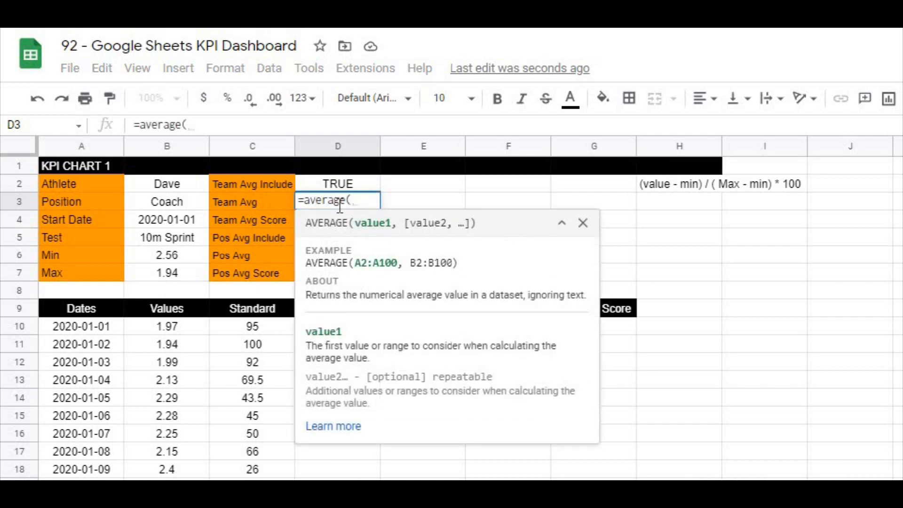
type("index(")
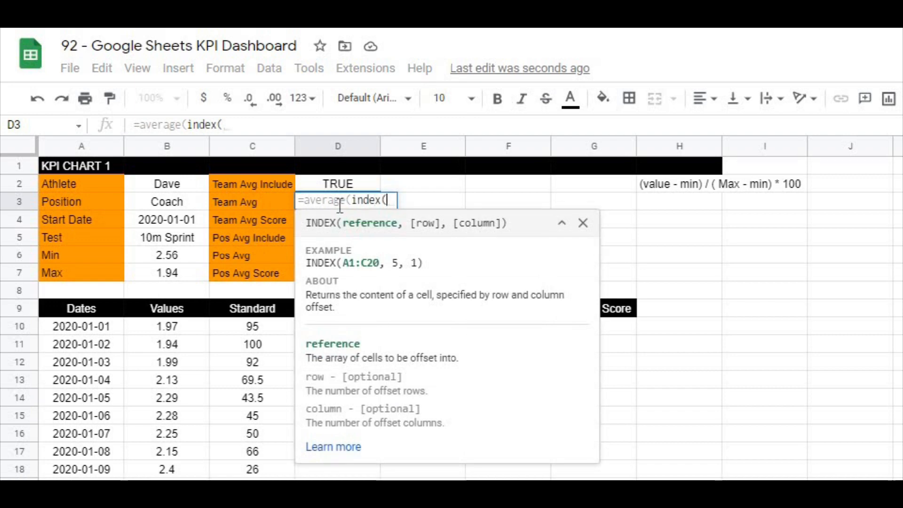
type("Data")
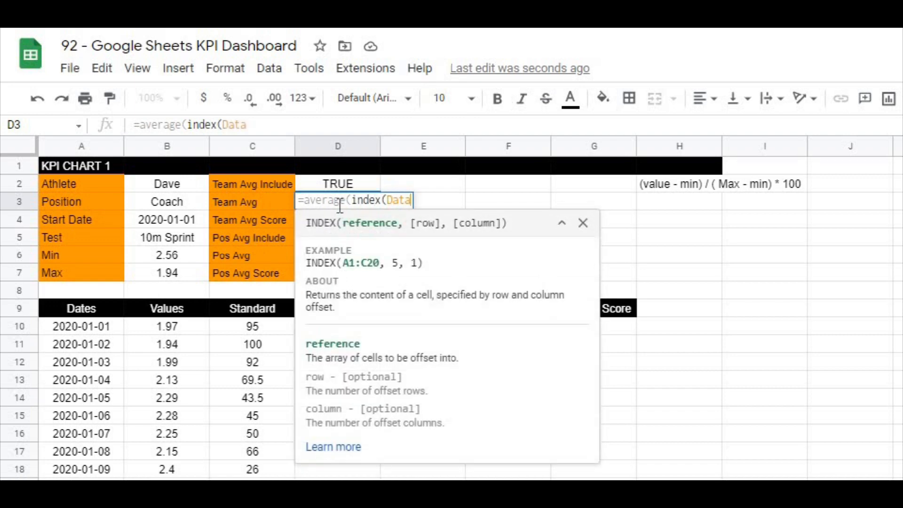
type(", ")
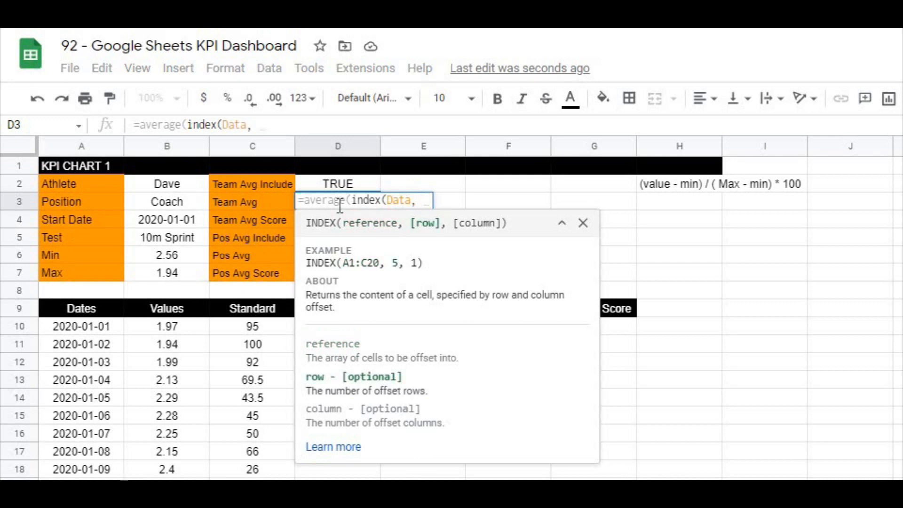
type(",")
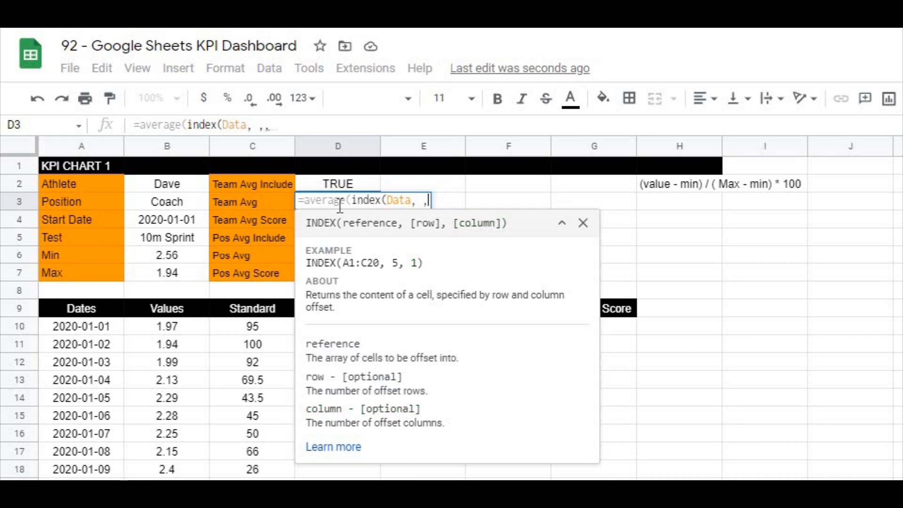
type("match(")
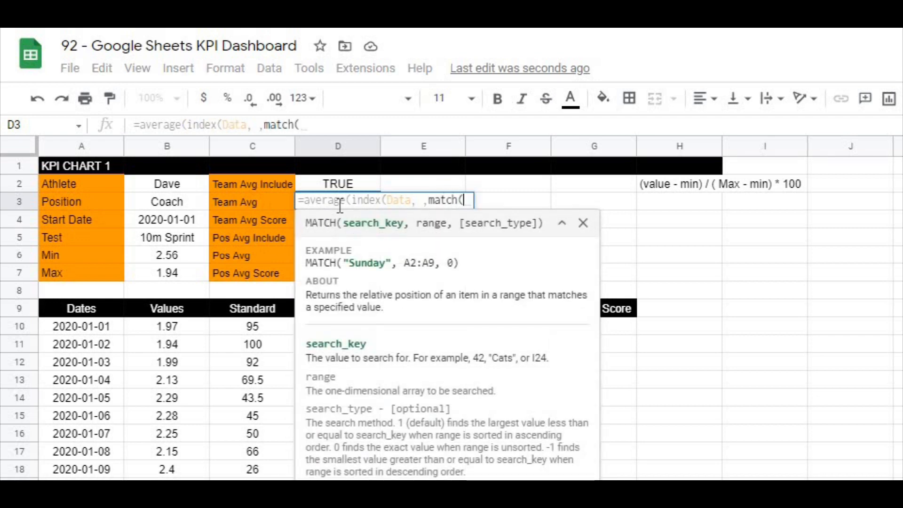
left_click(173, 235)
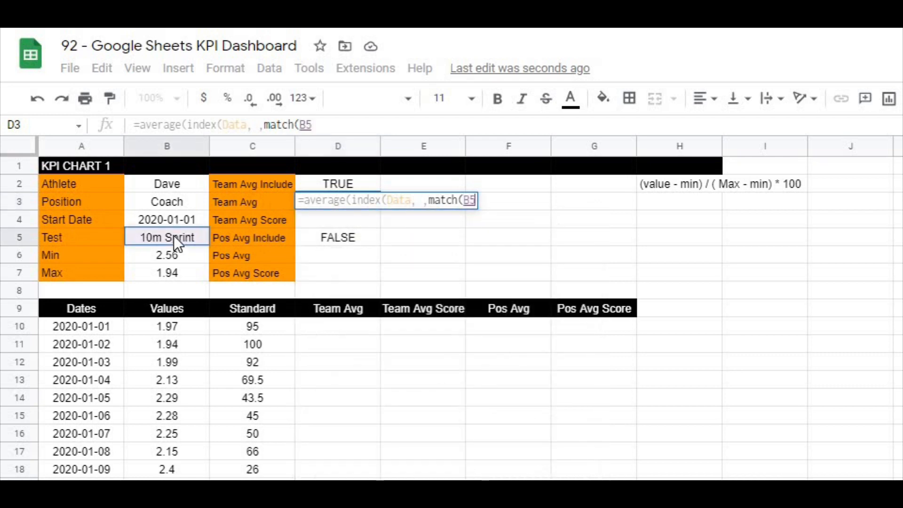
type(", ")
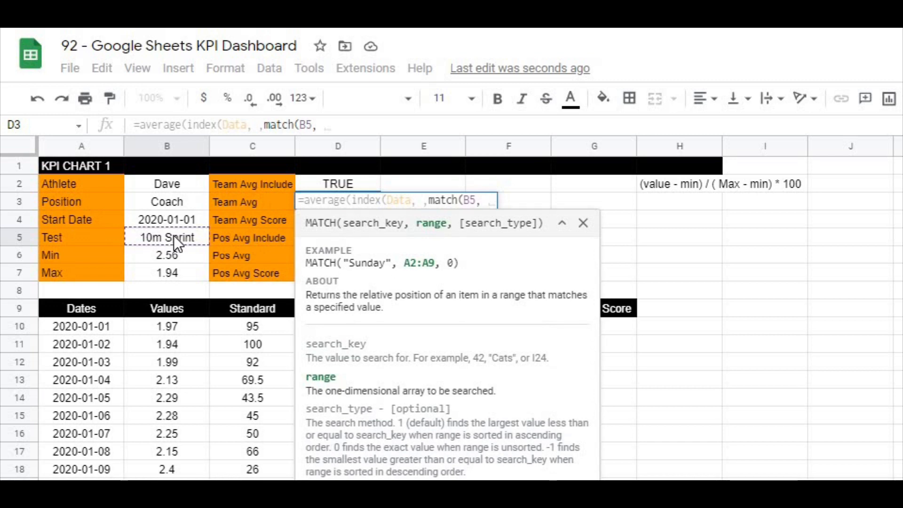
type("Headers")
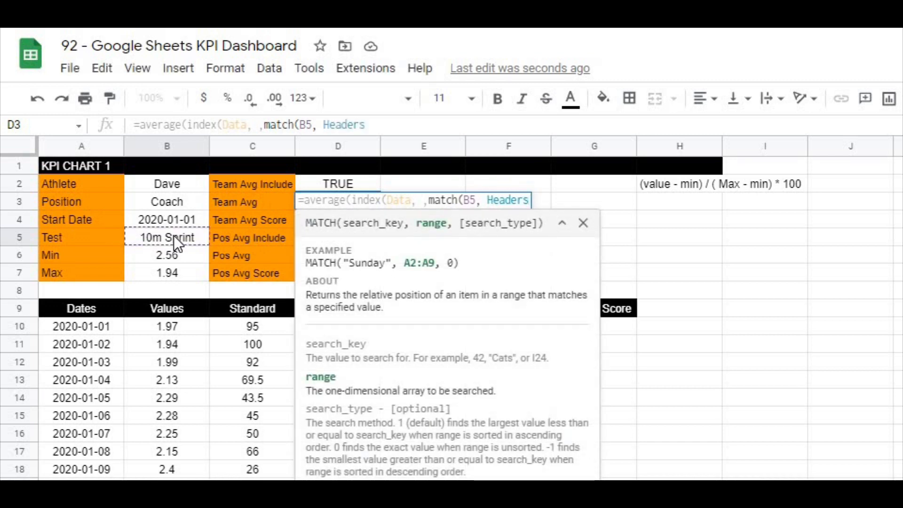
type(",)")
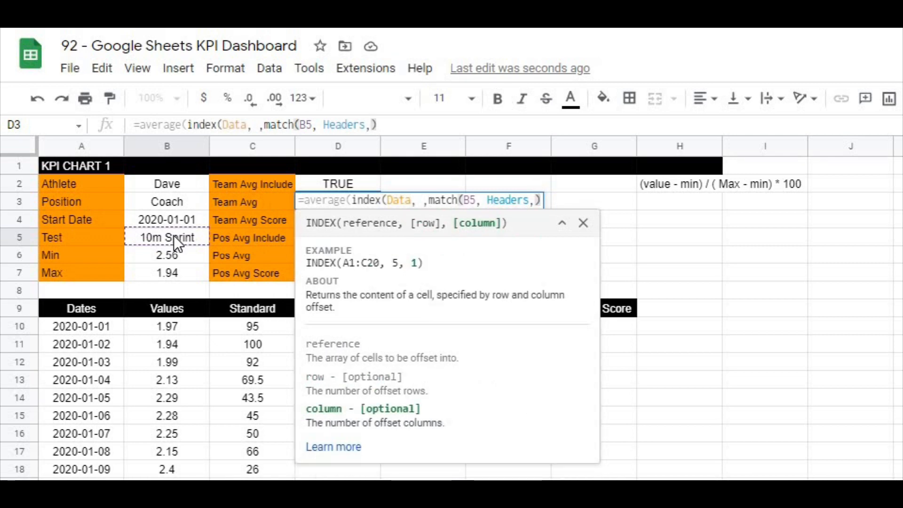
type(")")
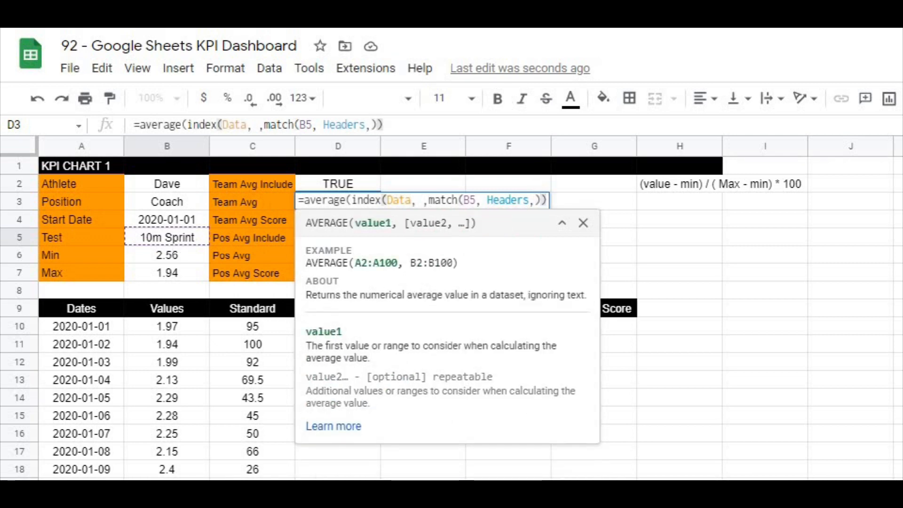
key("Return")
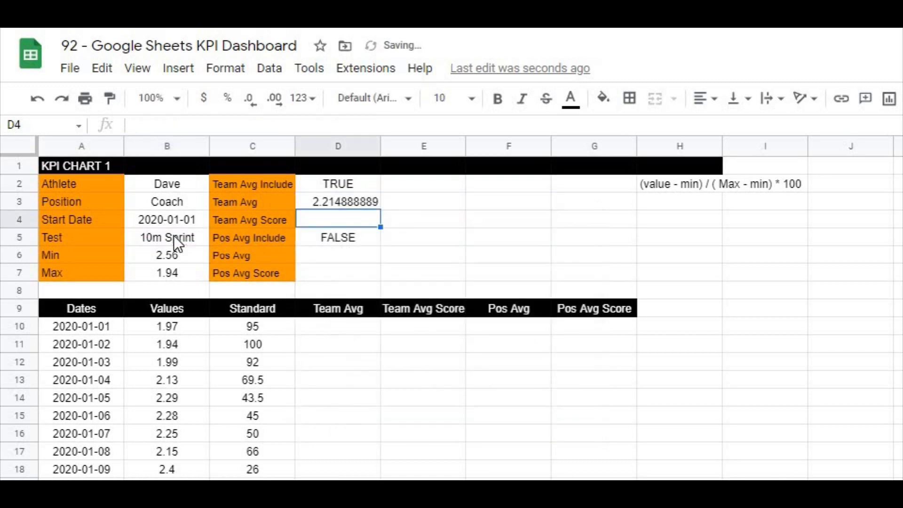
- Change the KPI Chart #1 test on the KPI Dashboard sheet to CMJ to check the Team Avg formula
left_click(348, 198)
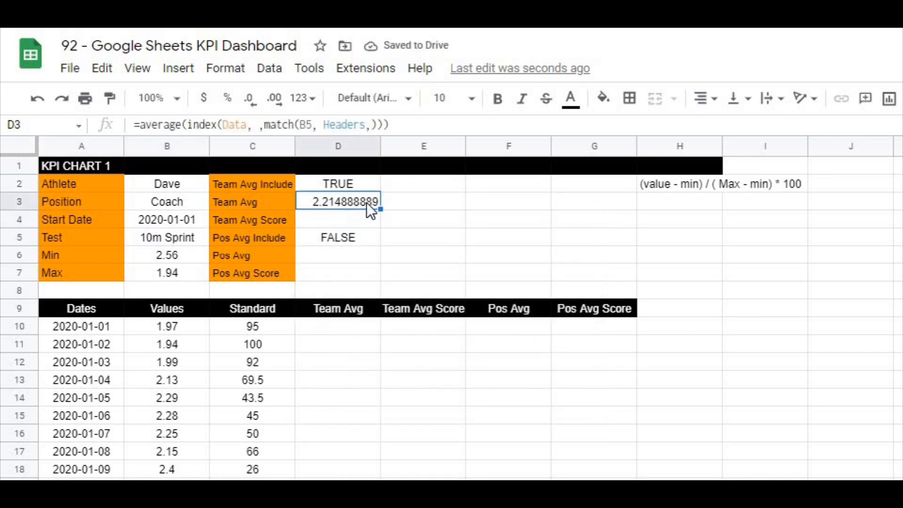
left_click(417, 223)
left_click(345, 200)
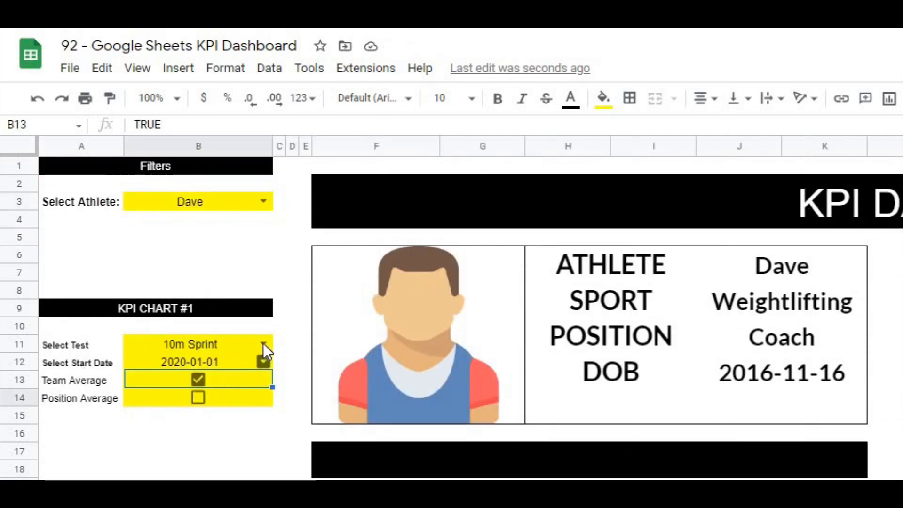
left_click(264, 343)
left_click(193, 384)
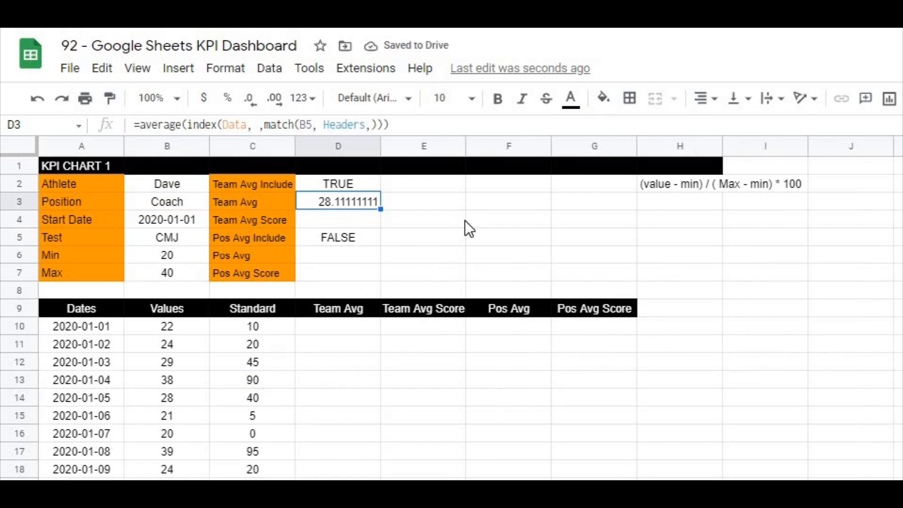
- Review the Team Avg formula in D3, including the INDEX and MATCH part nested inside AVERAGE
left_click(433, 207)
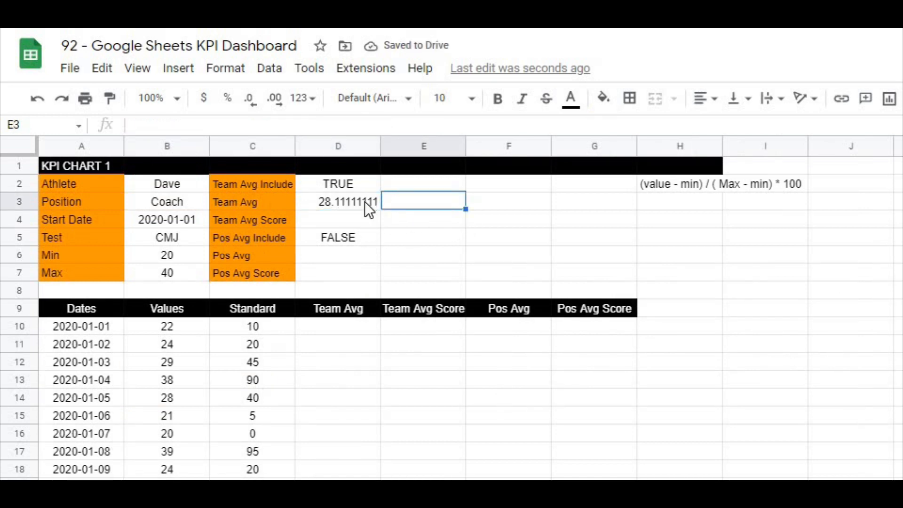
left_click(364, 201)
left_click(498, 215)
left_click(332, 209)
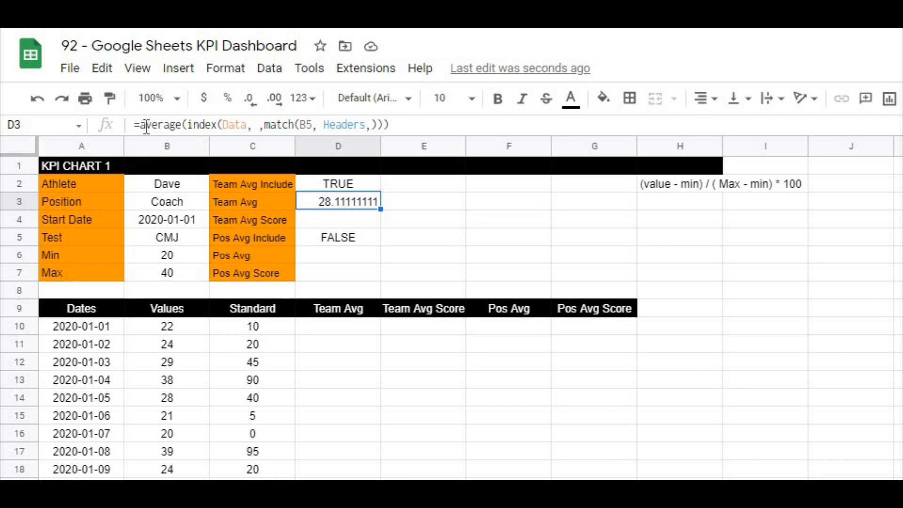
left_click_drag(140, 126, 377, 123)
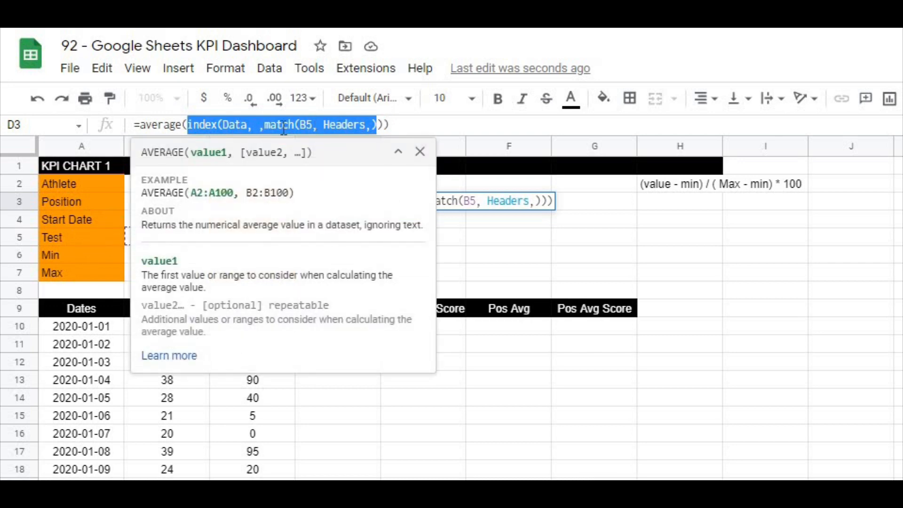
left_click(394, 124)
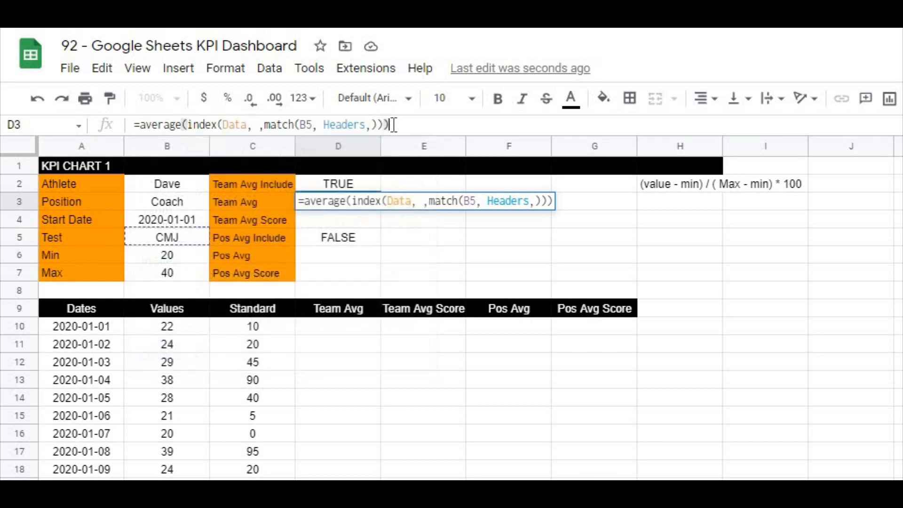
key("Return")
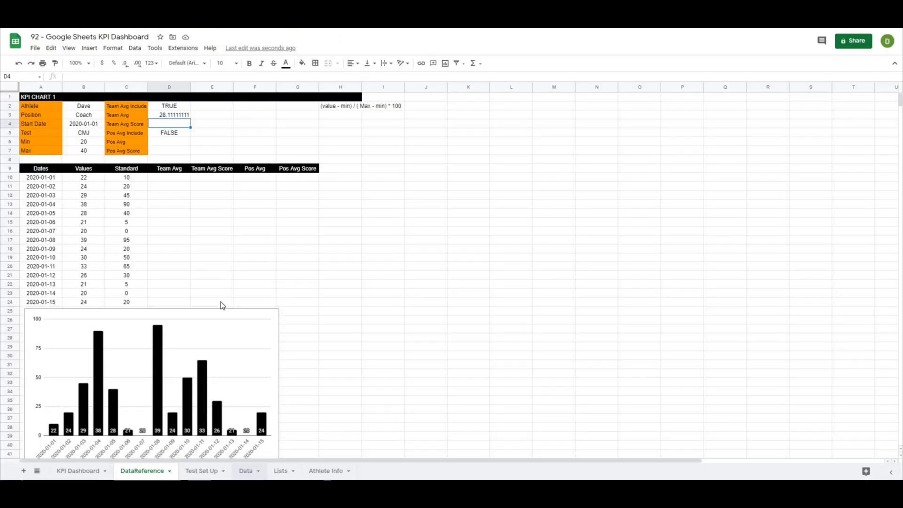
- Examine the athlete data range on the Data sheet and its CMJ column, which feed the Team Avg formula
left_click(246, 470)
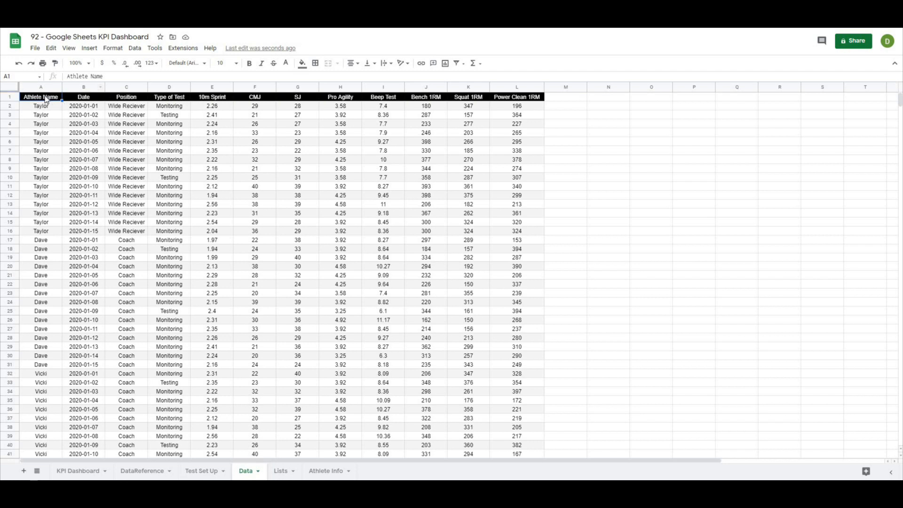
mouse_move(31, 102)
left_mouse_down()
mouse_move(223, 180)
mouse_move(460, 348)
mouse_move(502, 430)
left_mouse_up()
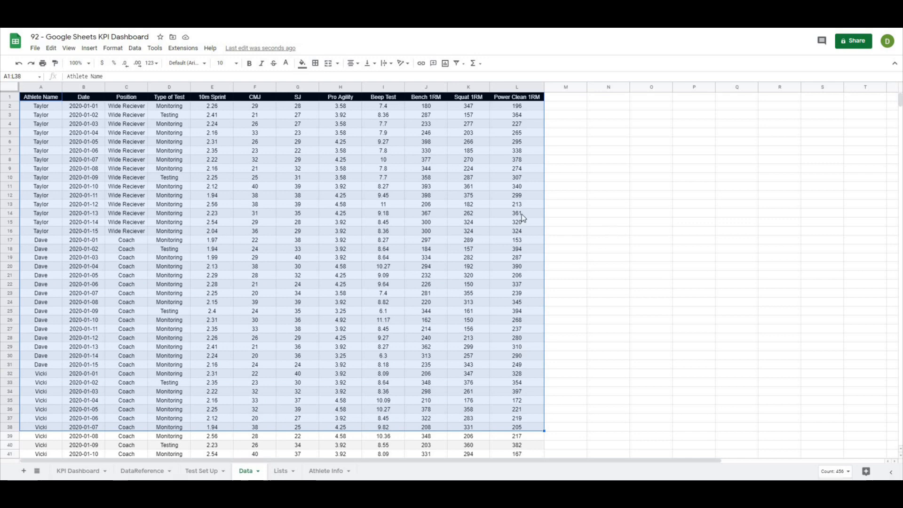
left_click(607, 230)
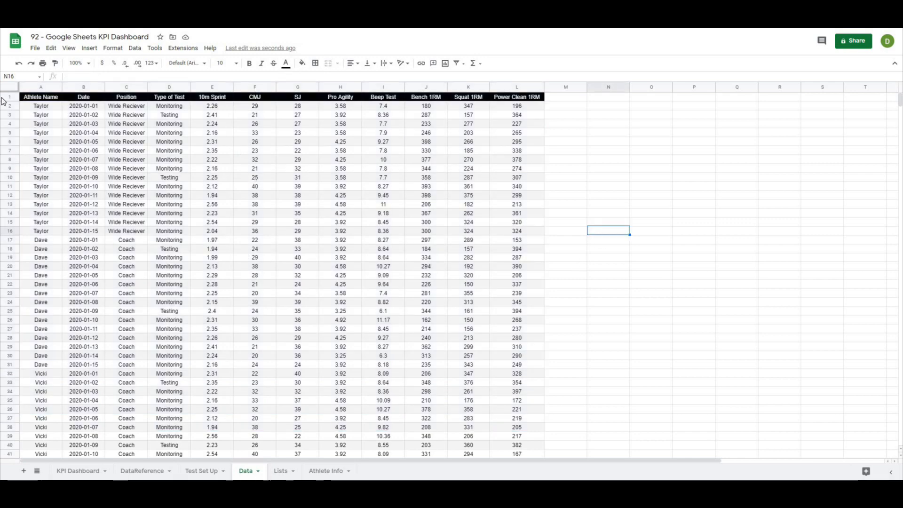
left_click(24, 99)
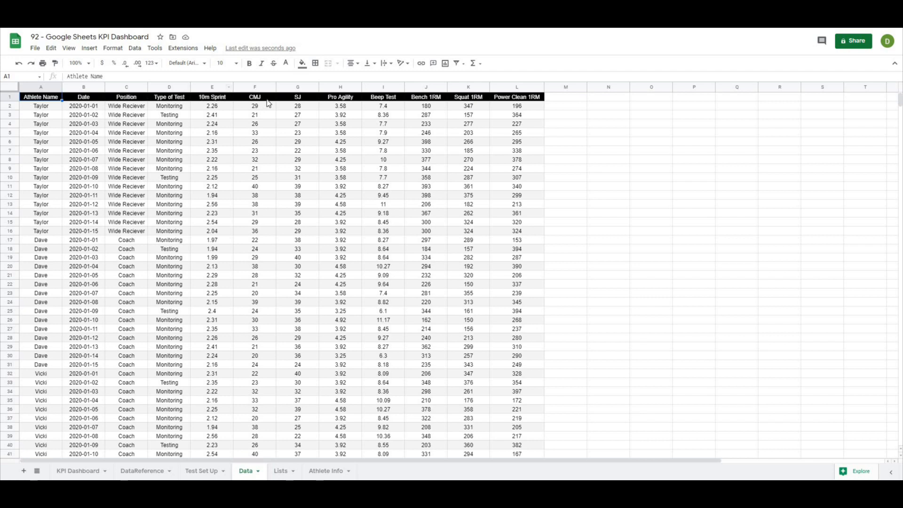
left_click(265, 86)
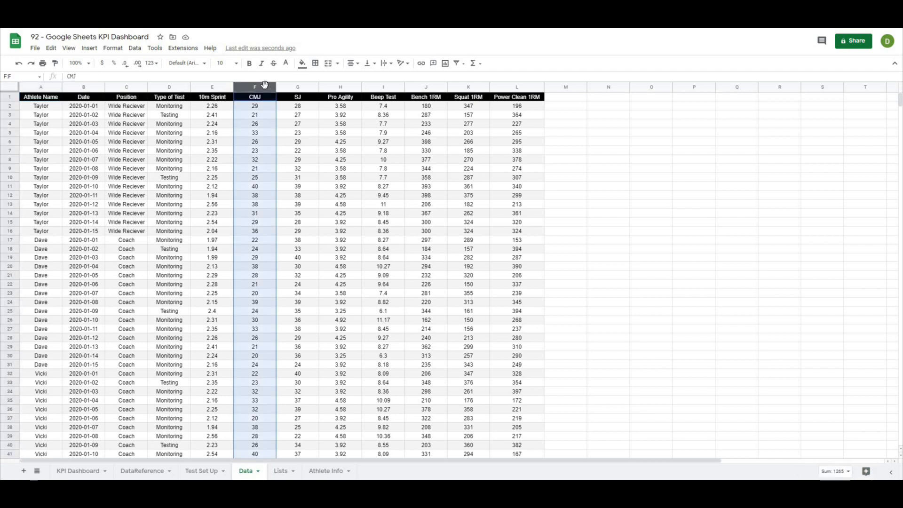
- Calculate the Team Avg Score in D4 of the DataReference sheet with =mround(((D3-B6)/(B7-B6))*100, 0.5)
left_click(142, 470)
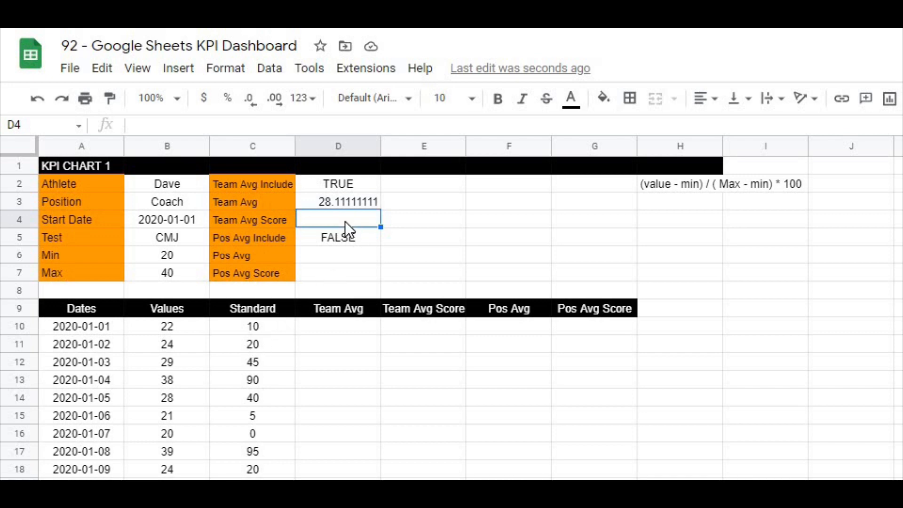
type("=")
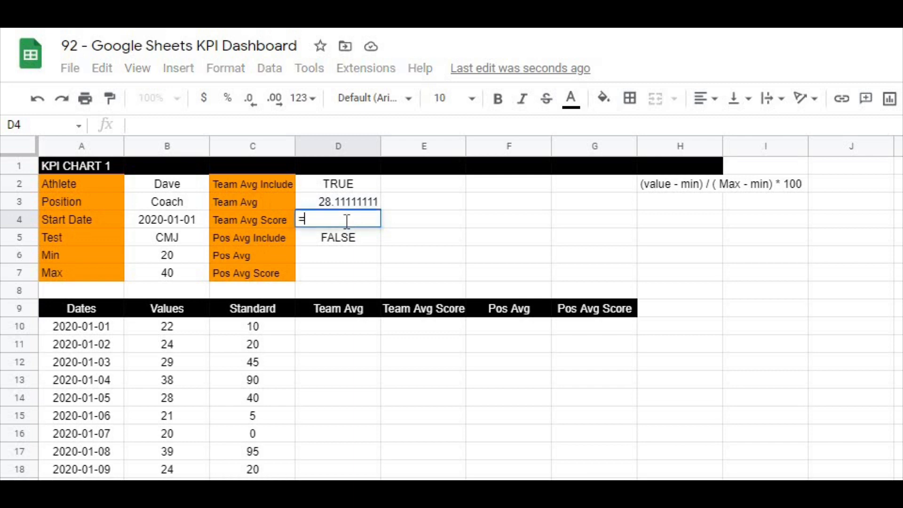
type("mround(")
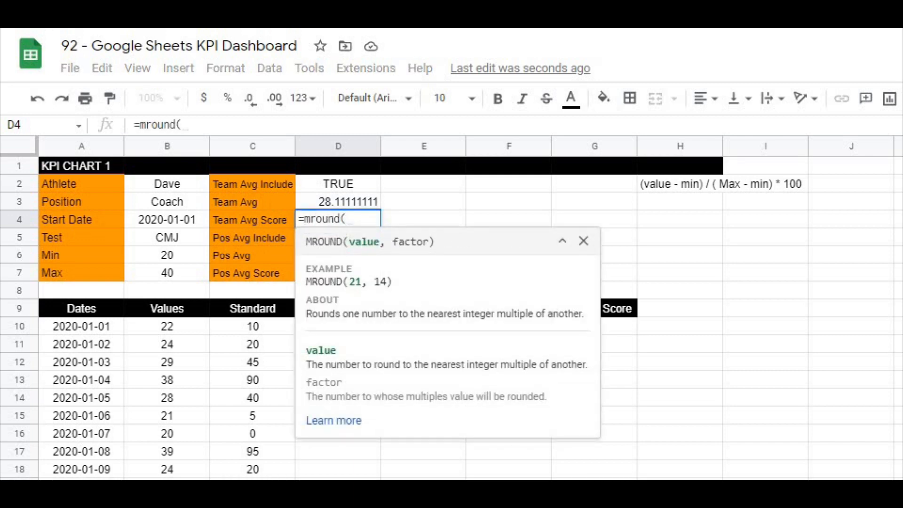
type("((")
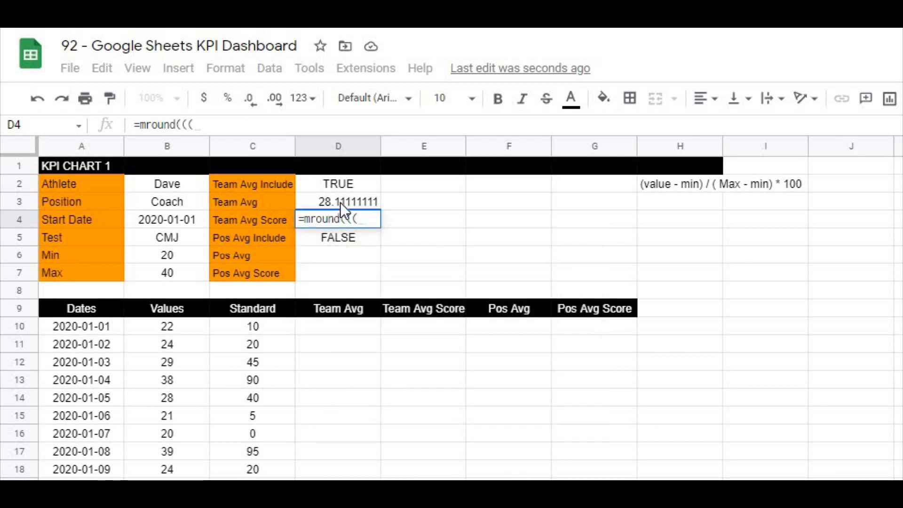
left_click(340, 202)
type("-")
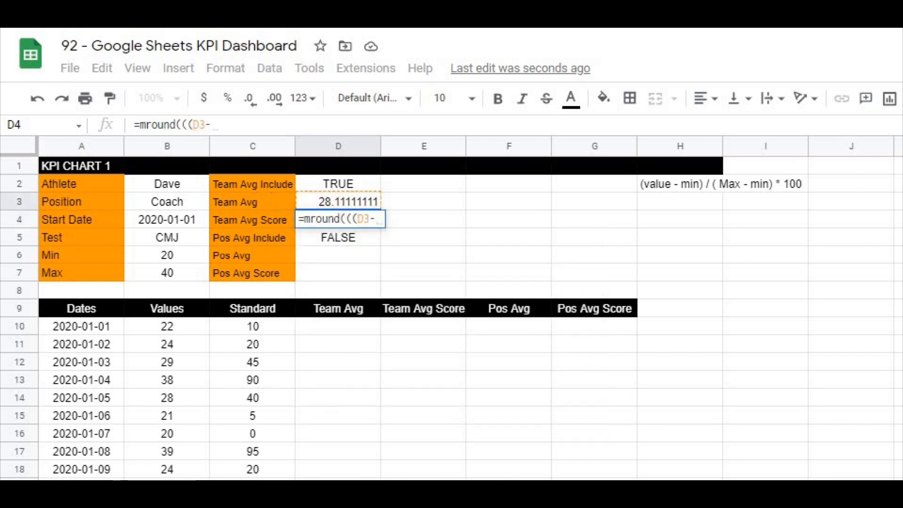
left_click(188, 254)
type(")")
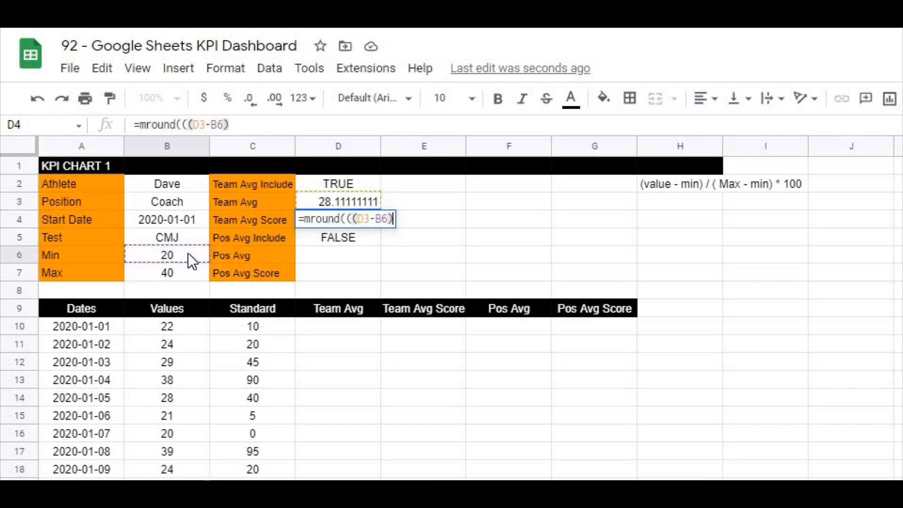
type("/(")
left_click(188, 268)
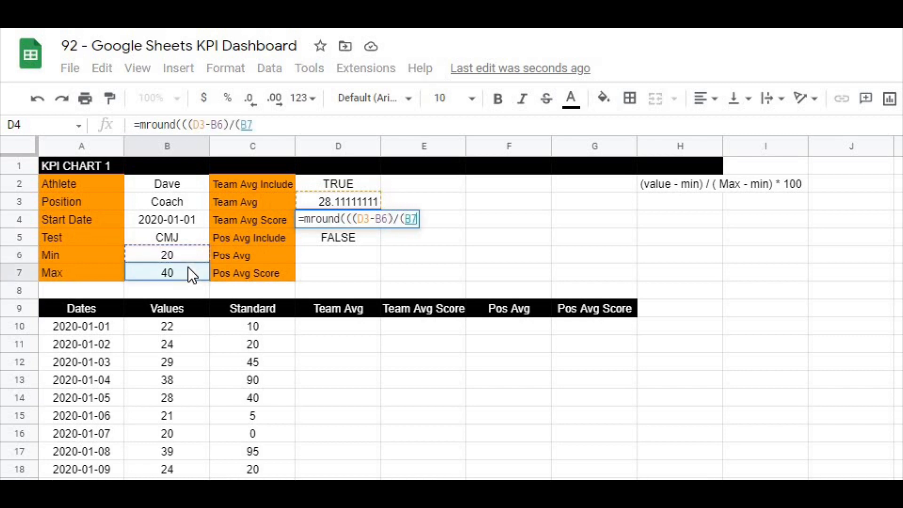
type("-")
left_click(188, 256)
type("))")
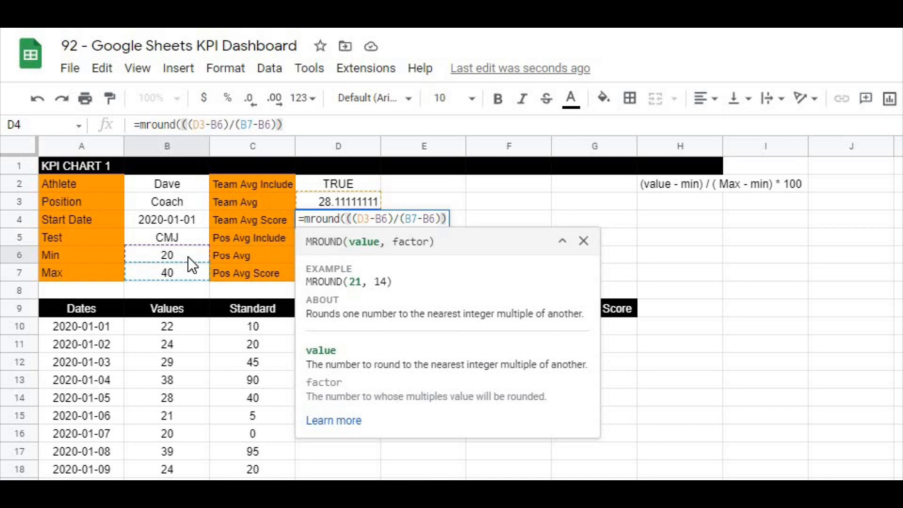
type("*100,")
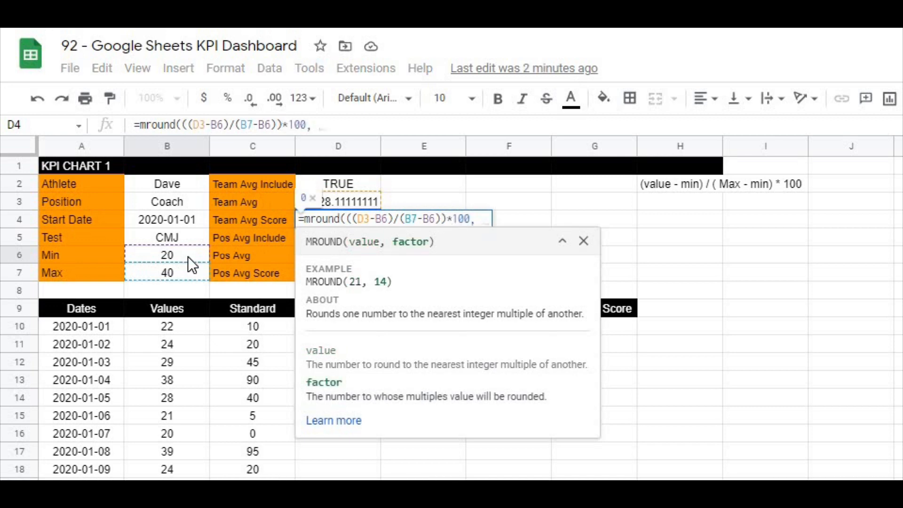
type(" 0.5)")
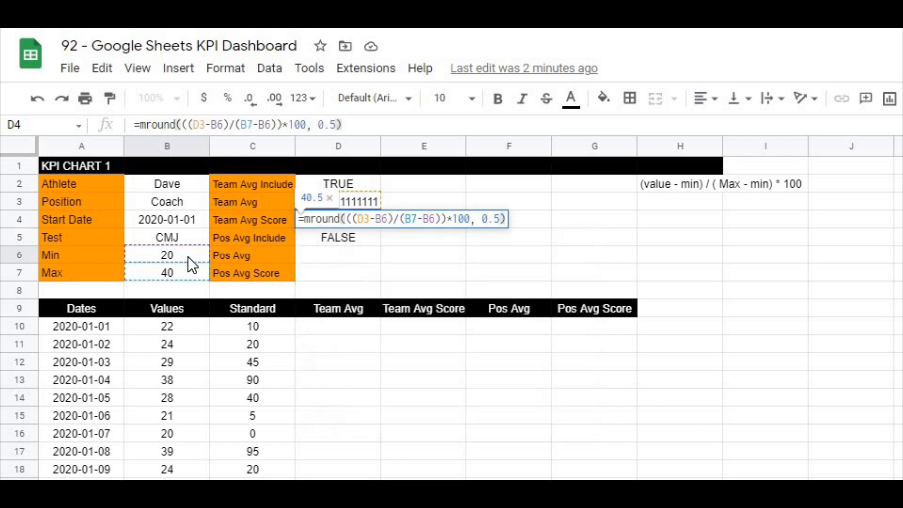
key("Return")
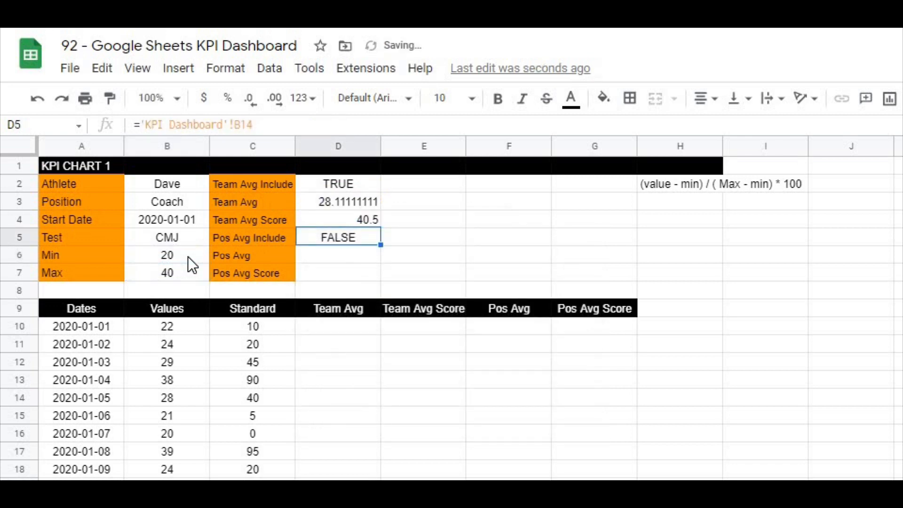
- Centre the Team Avg and Team Avg Score values in D3:D4 horizontally
left_click(350, 214)
left_click_drag(350, 208, 351, 214)
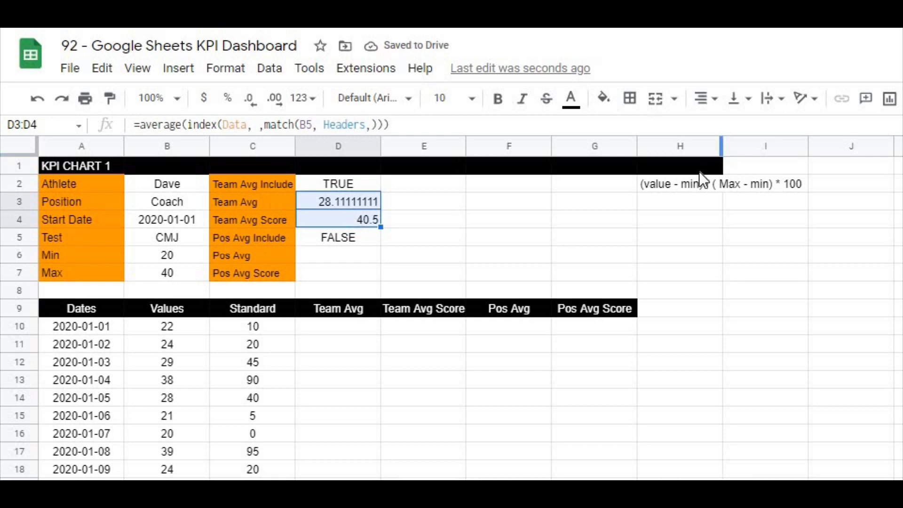
left_click(713, 99)
left_click(721, 125)
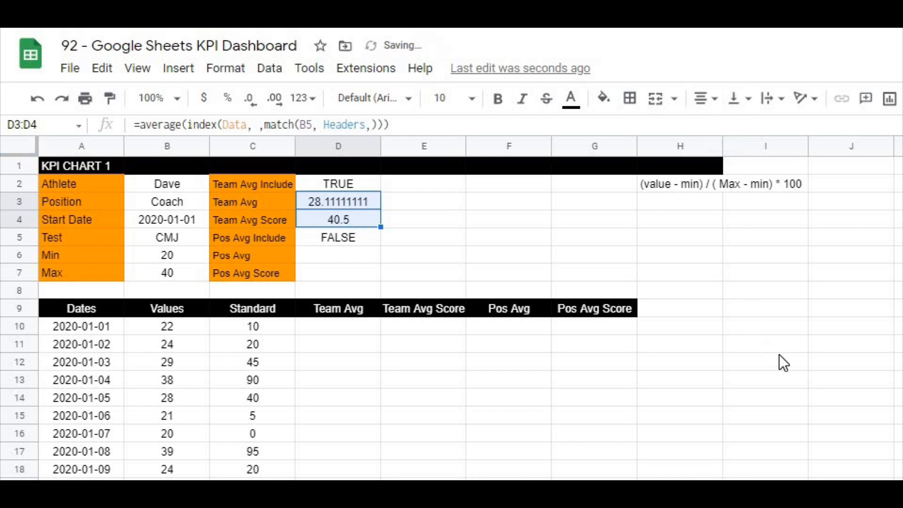
left_click(779, 357)
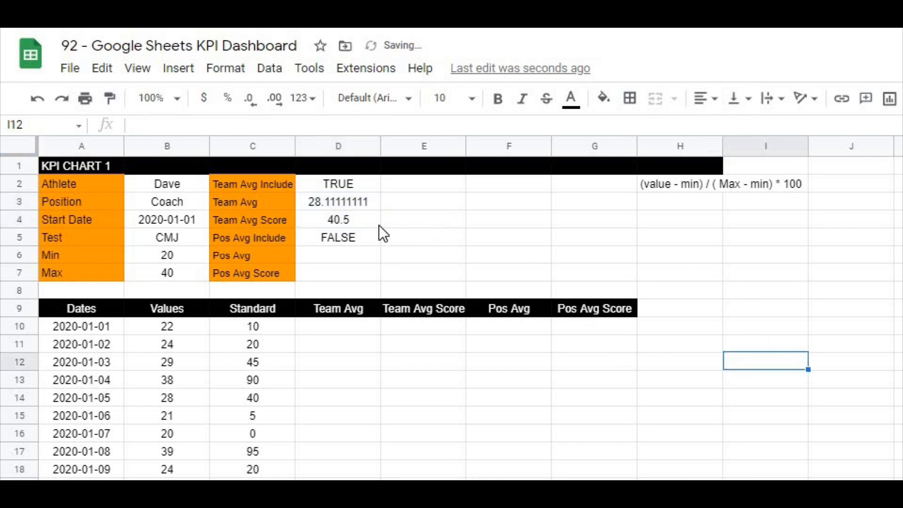
left_click(329, 326)
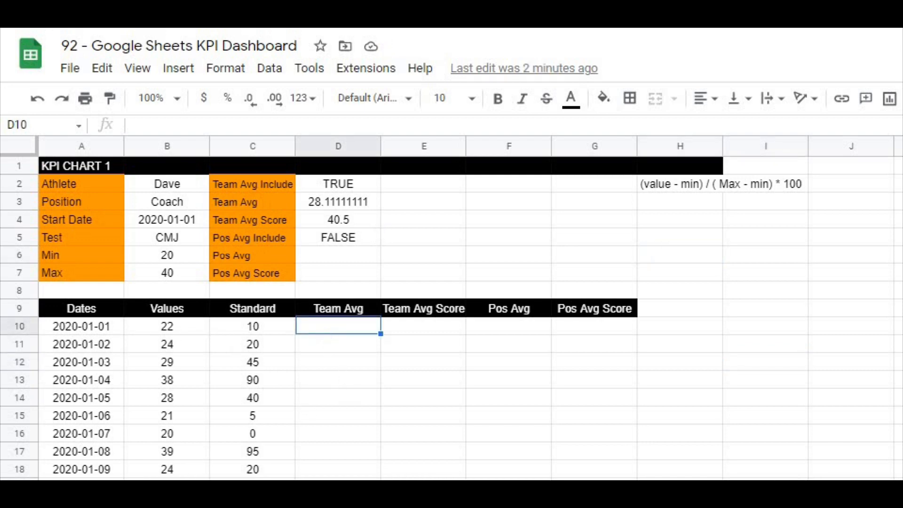
left_click(419, 449)
left_click(345, 331)
left_click(379, 361)
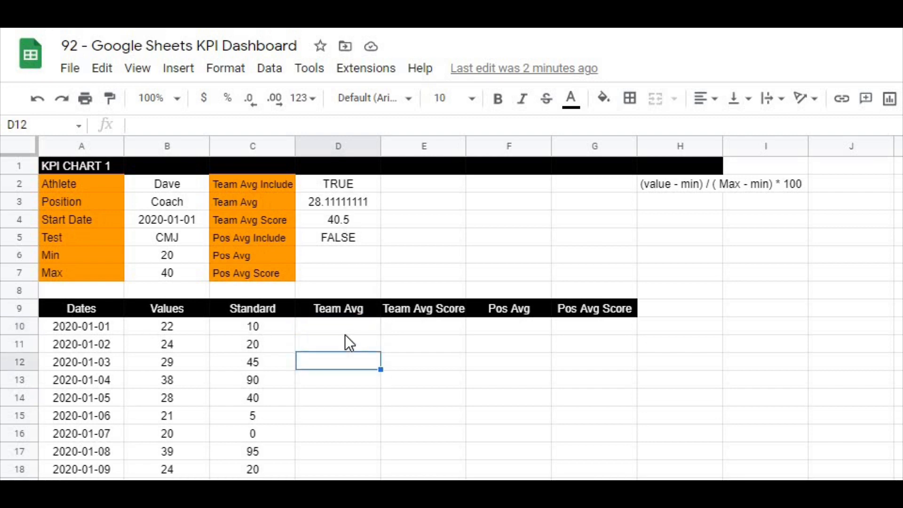
- Start the Team Avg formula in D10 with =if(D2=TRUE, arrayformula( so it depends on the Team Avg Include flag
left_click(343, 328)
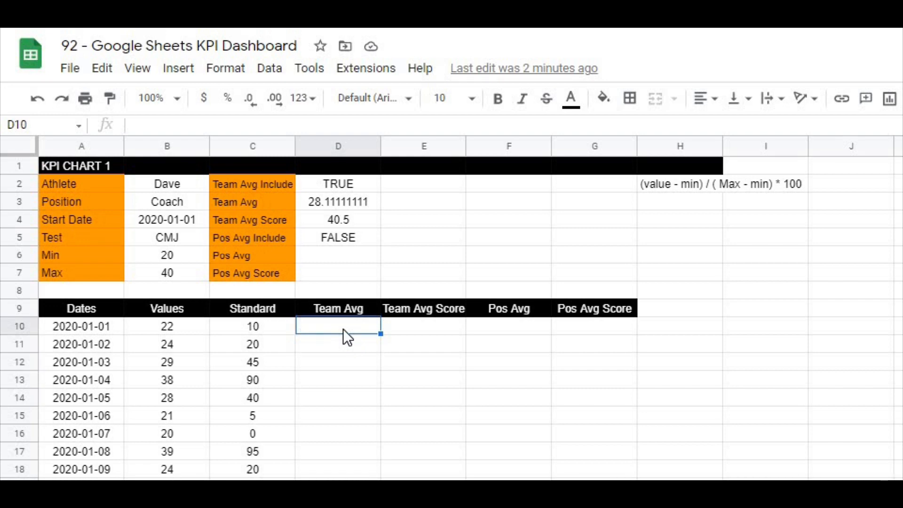
type("=if(")
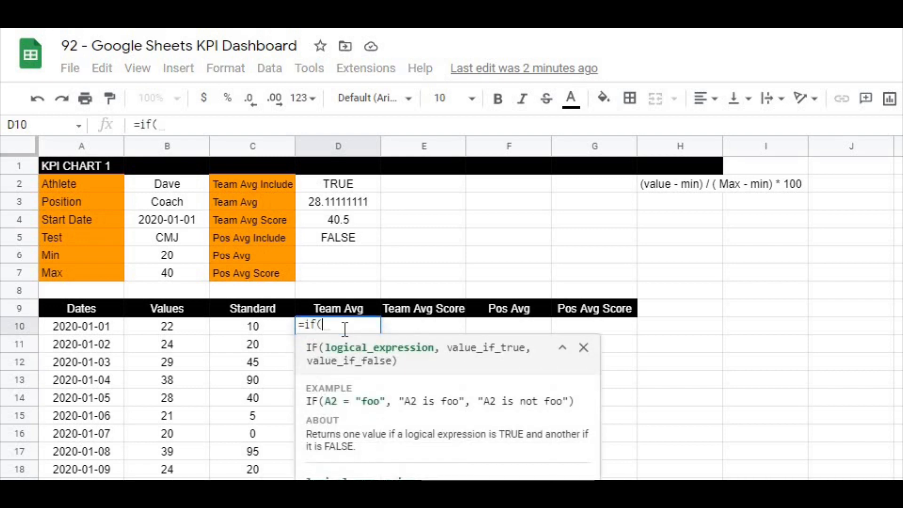
left_click(339, 184)
type("=TR")
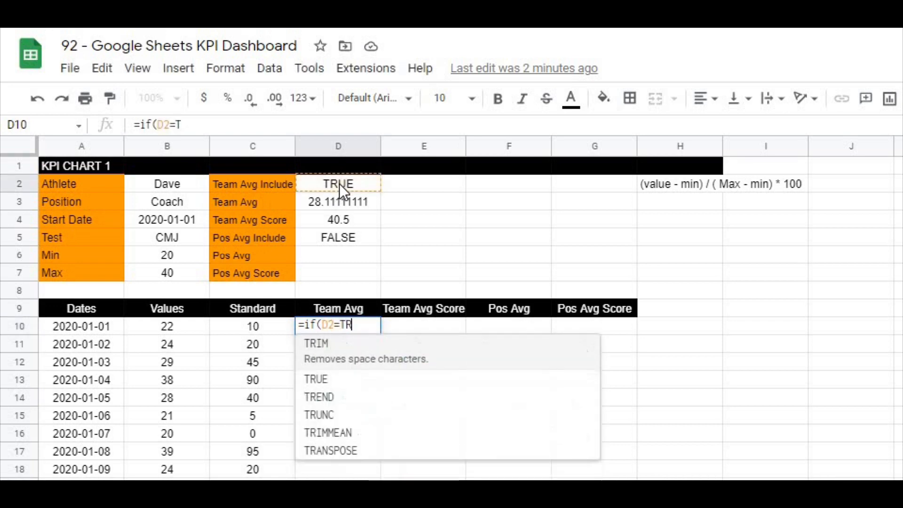
type("UE")
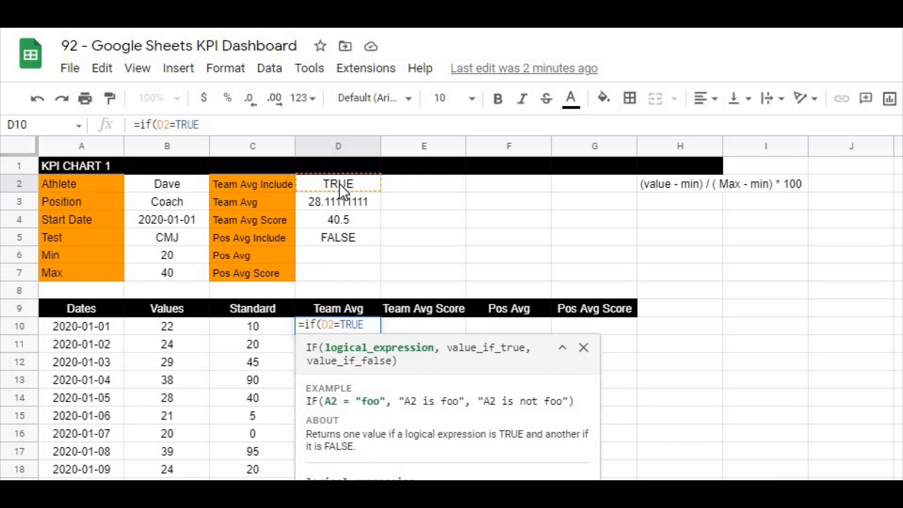
type(",")
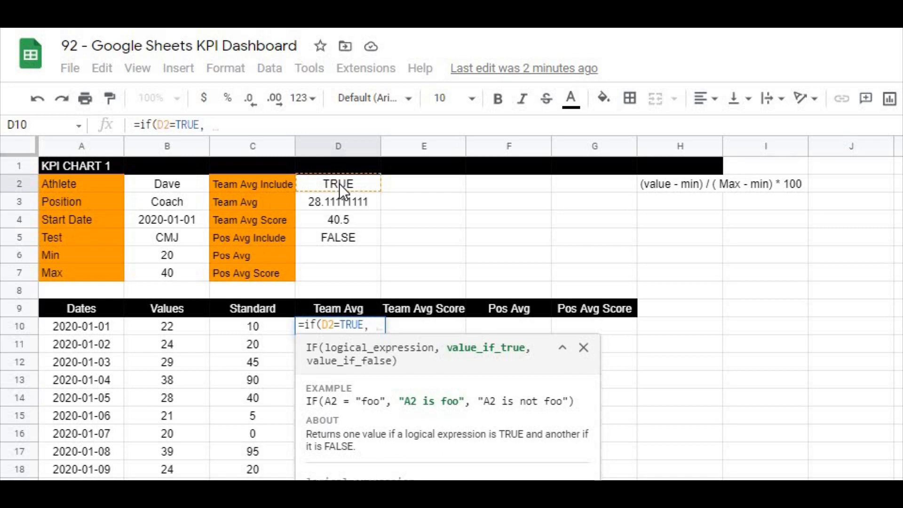
type("array")
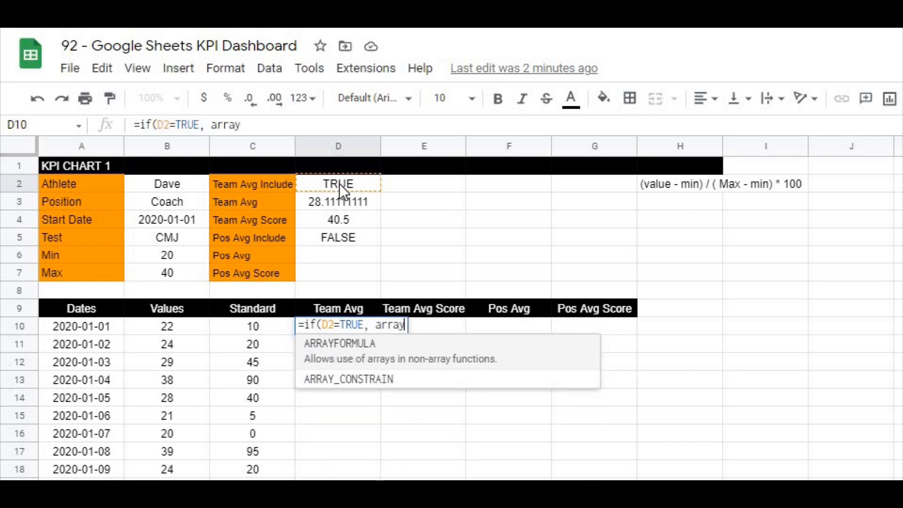
type("formula(")
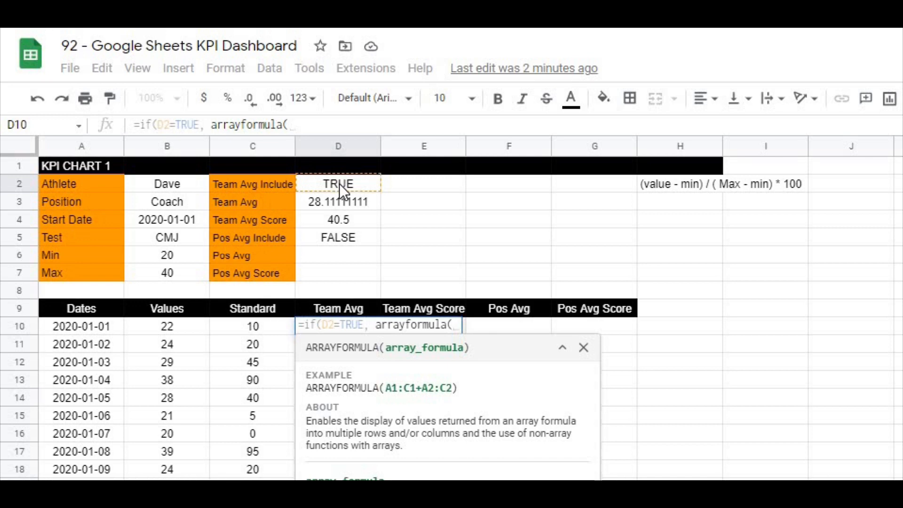
- Complete the D10 formula with if(A10:A<>"", D3,"")),"") so each dated row returns the team average
type("if(")
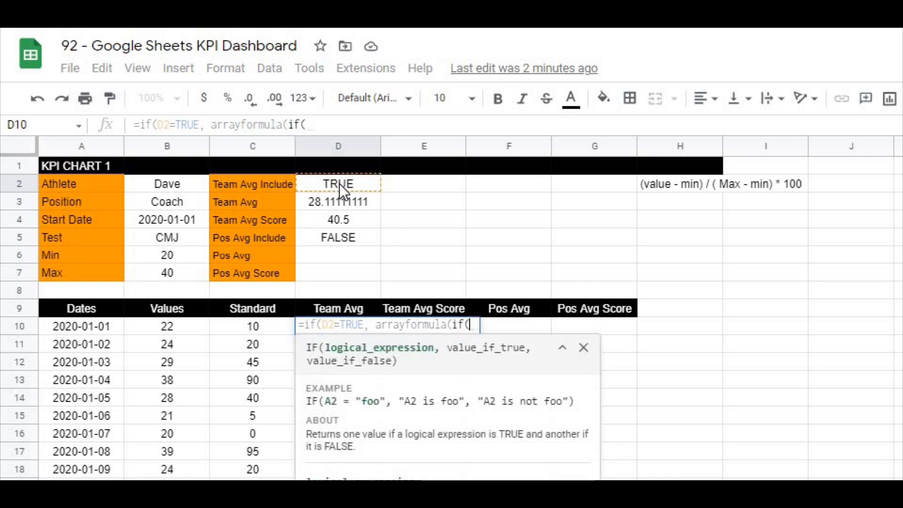
left_click(82, 329)
type(":")
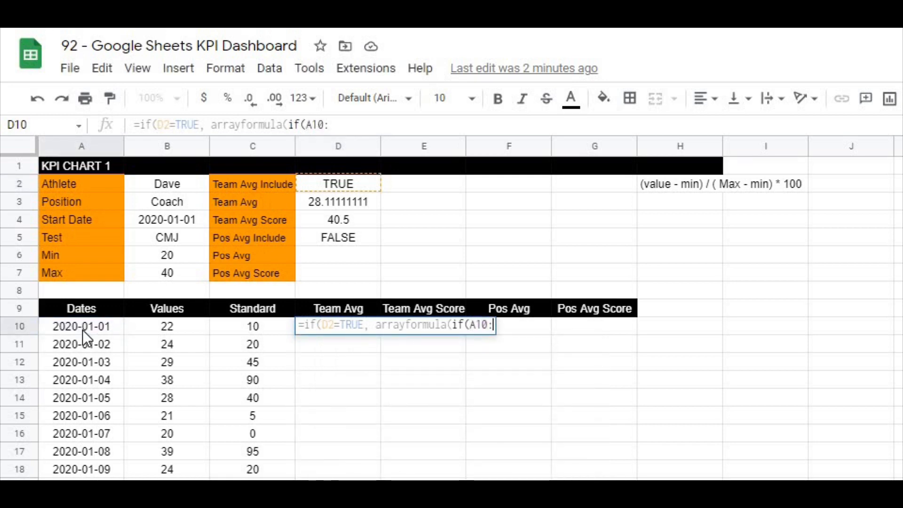
type("A")
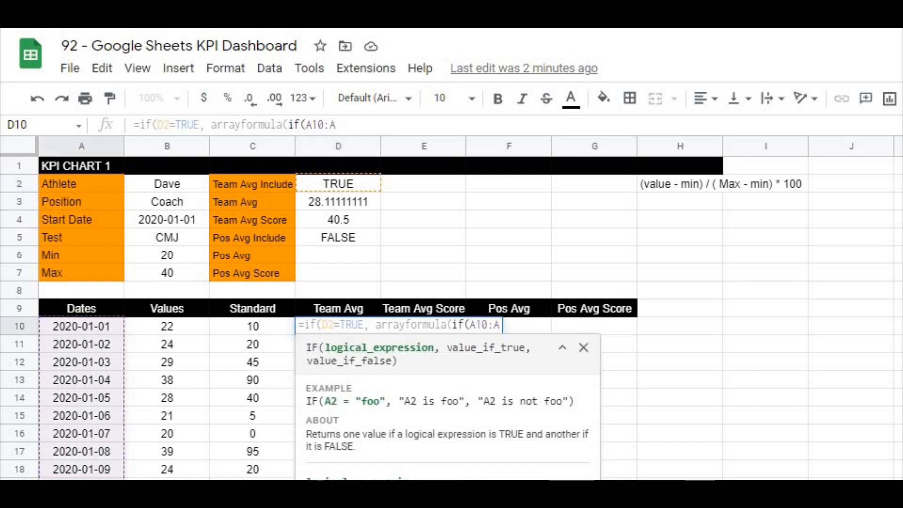
type("<>")
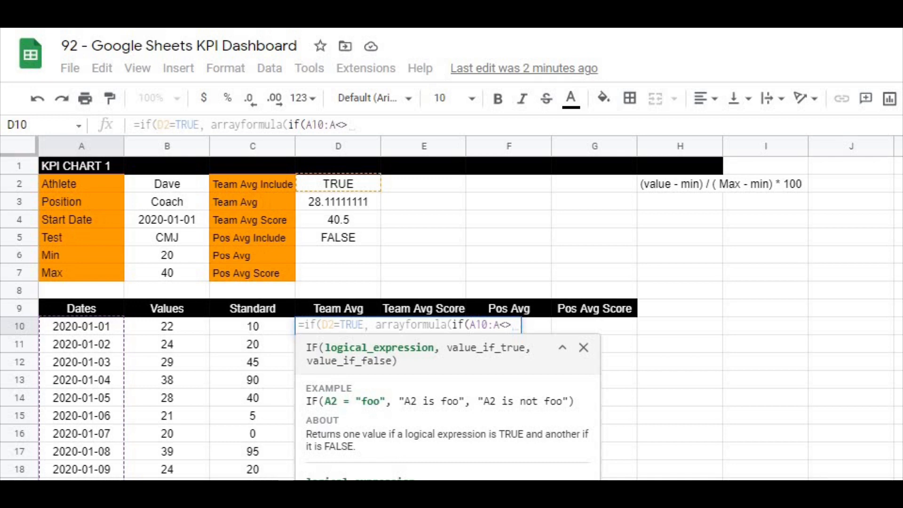
type("\"\"")
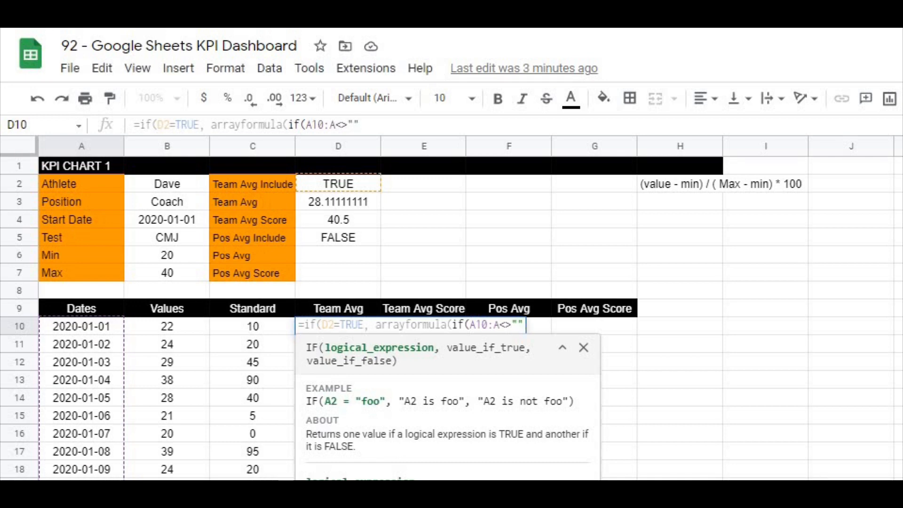
type(",")
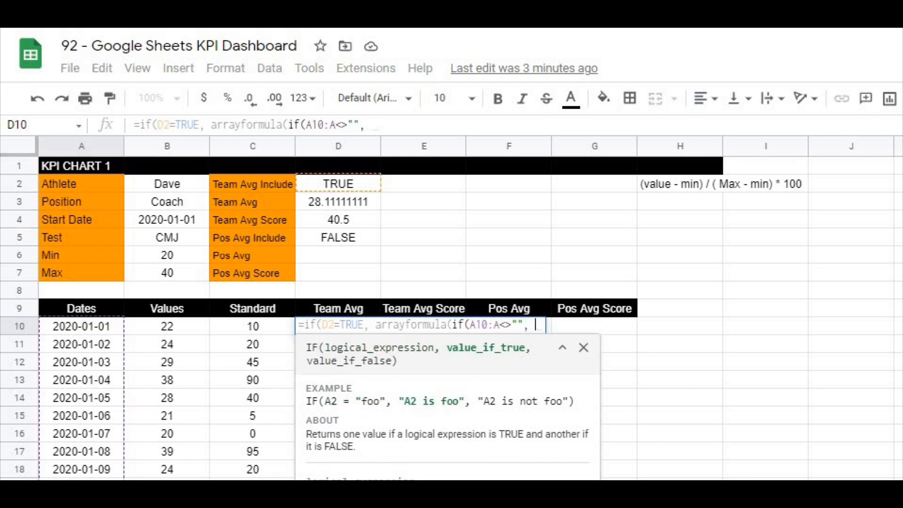
left_click(340, 202)
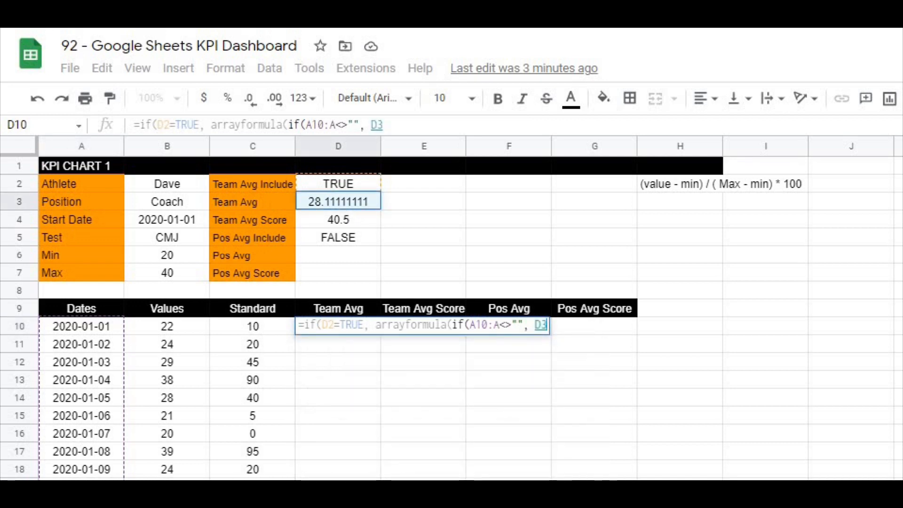
type(",\"")
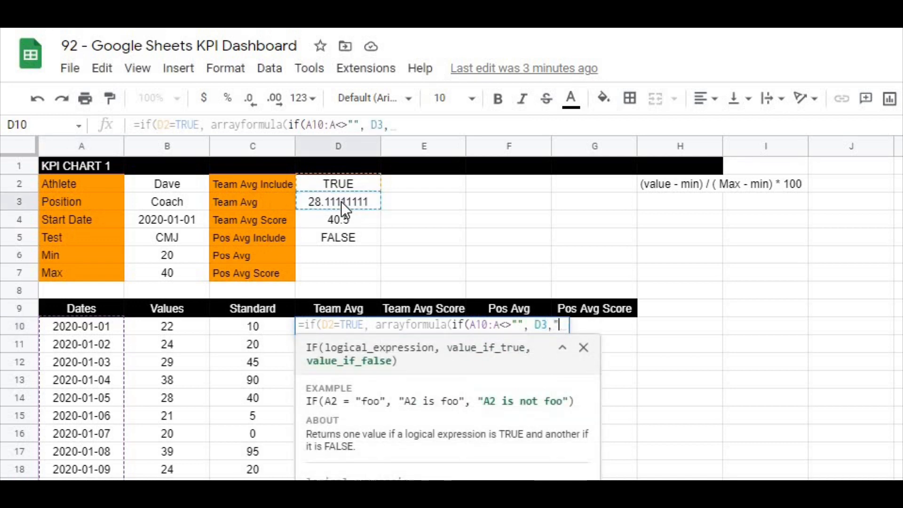
type("\"))")
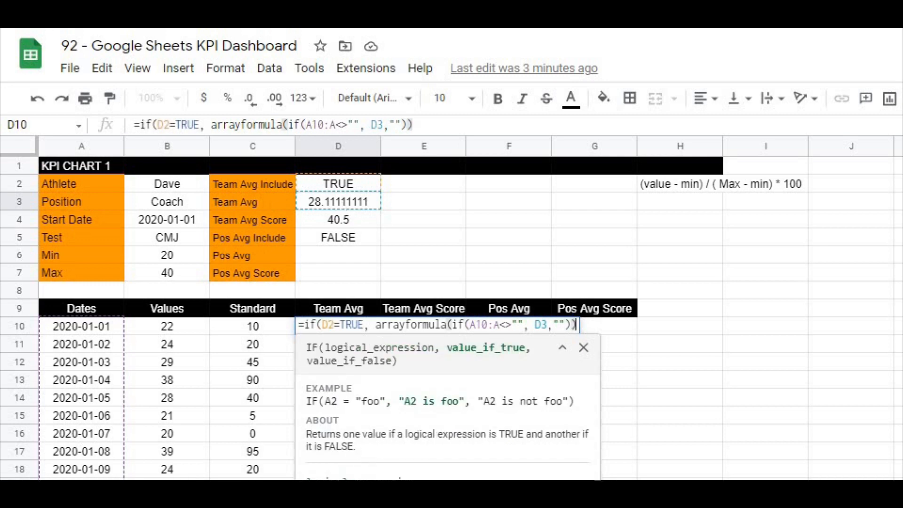
type(",\"")
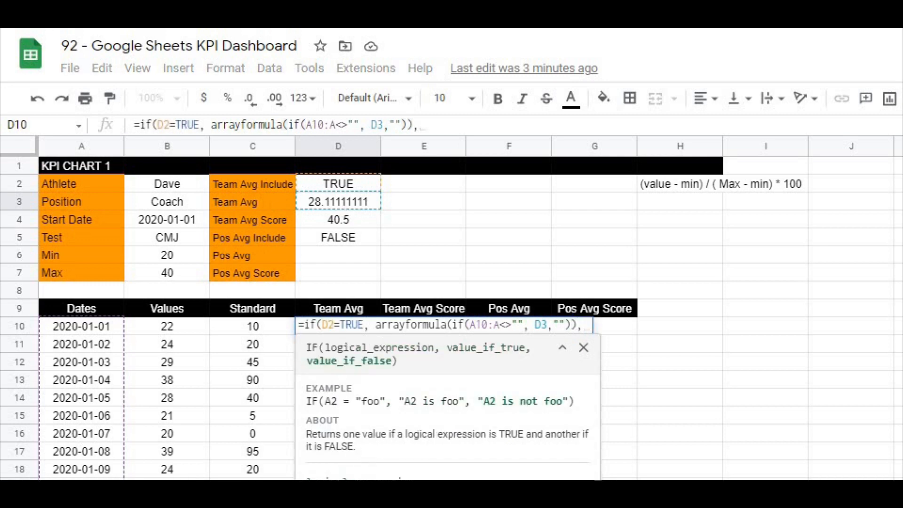
type("\")")
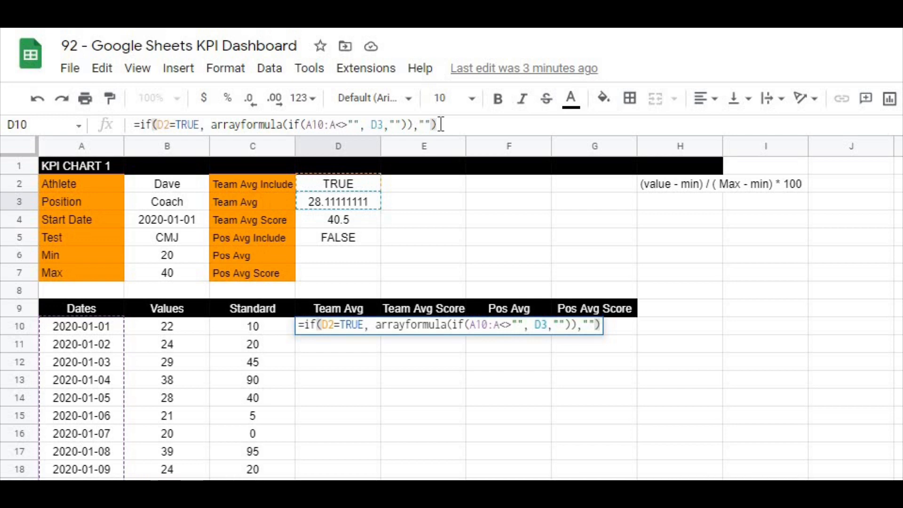
key("Return")
- Check the Team Avg values filled down column D and the formula in D10
scroll(591, 470, "down", 1)
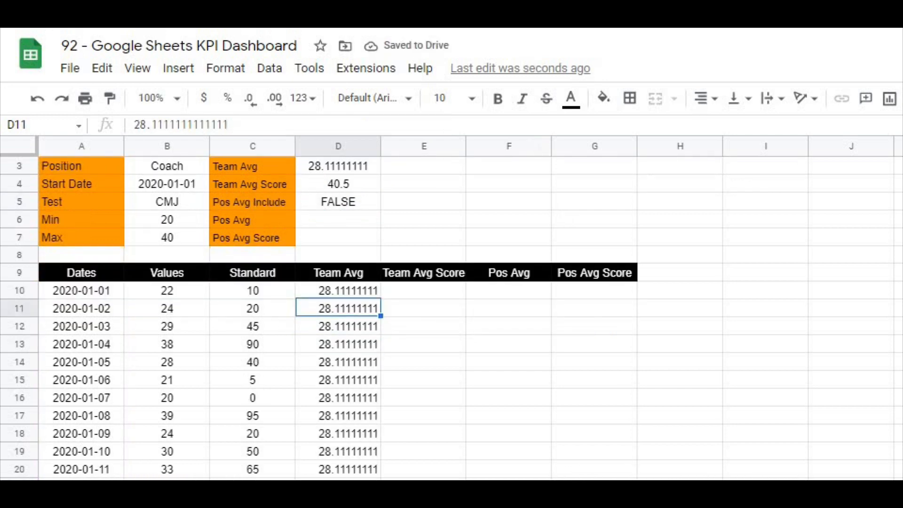
key("ctrl+Down")
left_click(347, 295)
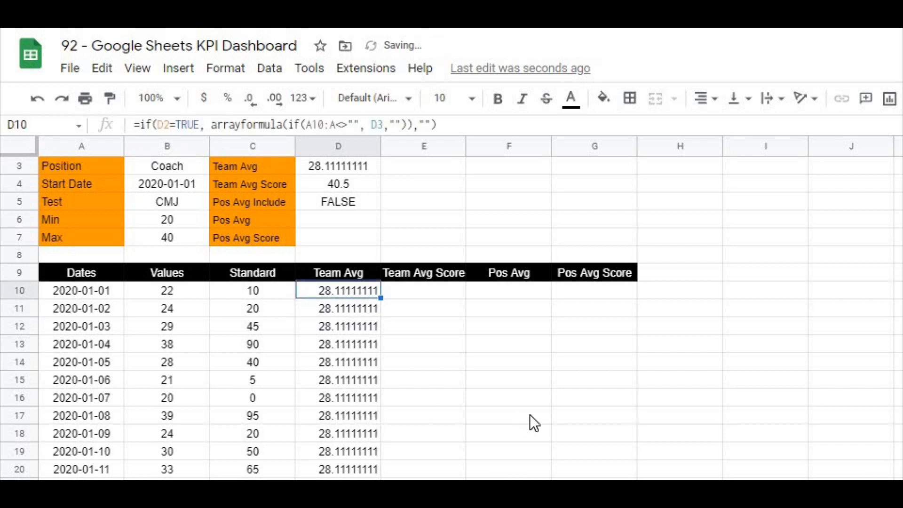
left_click(529, 414)
scroll(565, 436, "up", 1)
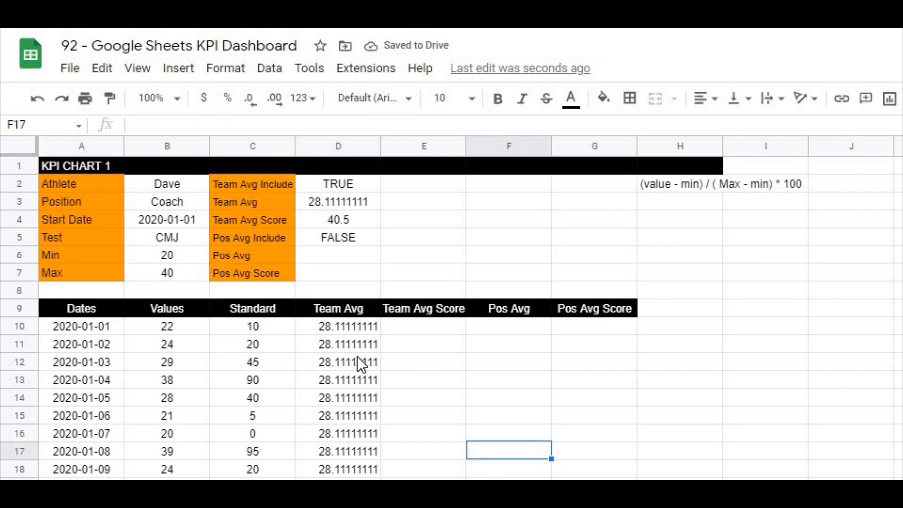
left_click(349, 325)
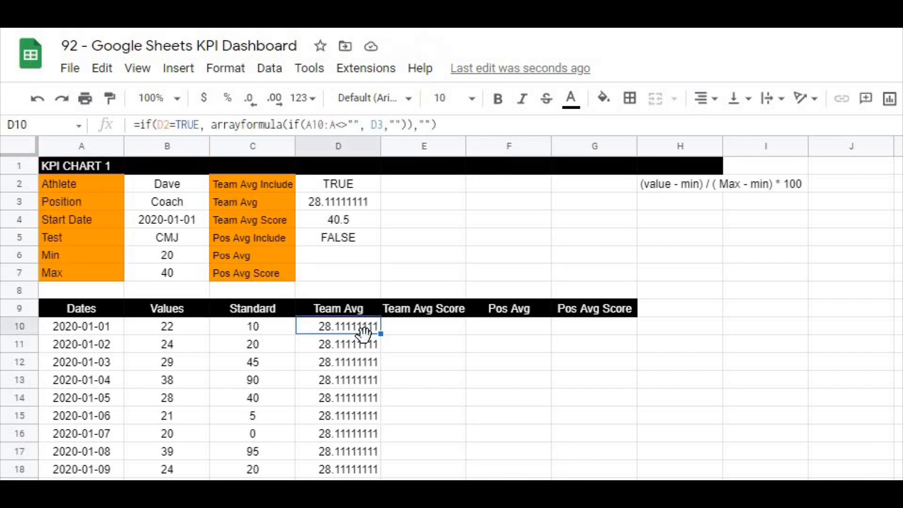
left_click(421, 345)
left_click(427, 327)
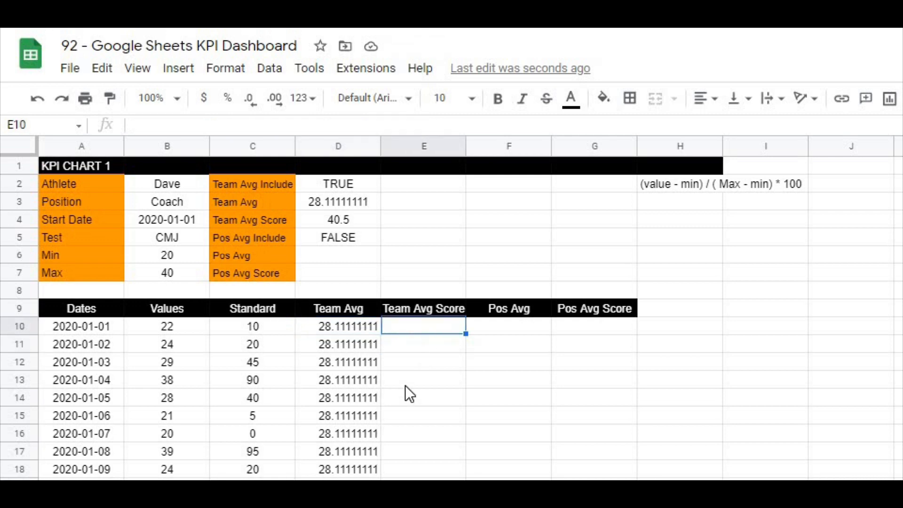
left_click(405, 383)
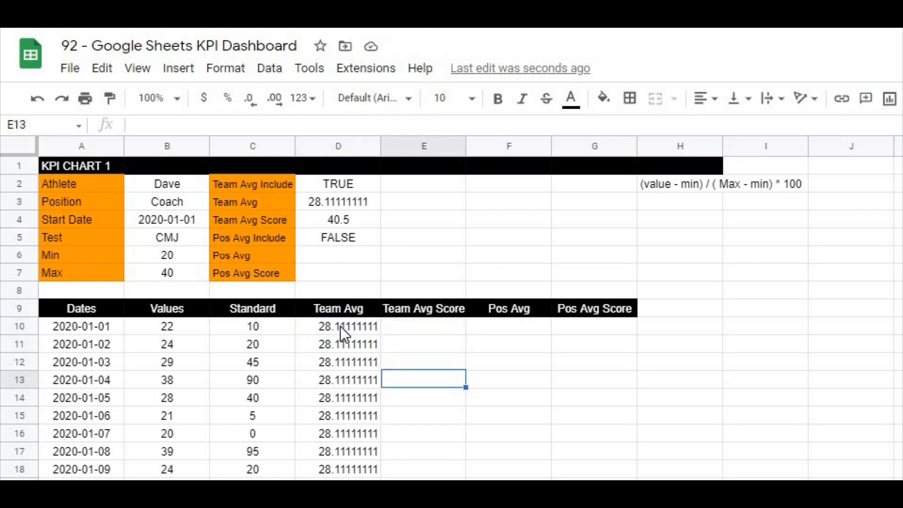
- Copy the formula text from D10 into E10 under Team Avg Score
left_click(340, 327)
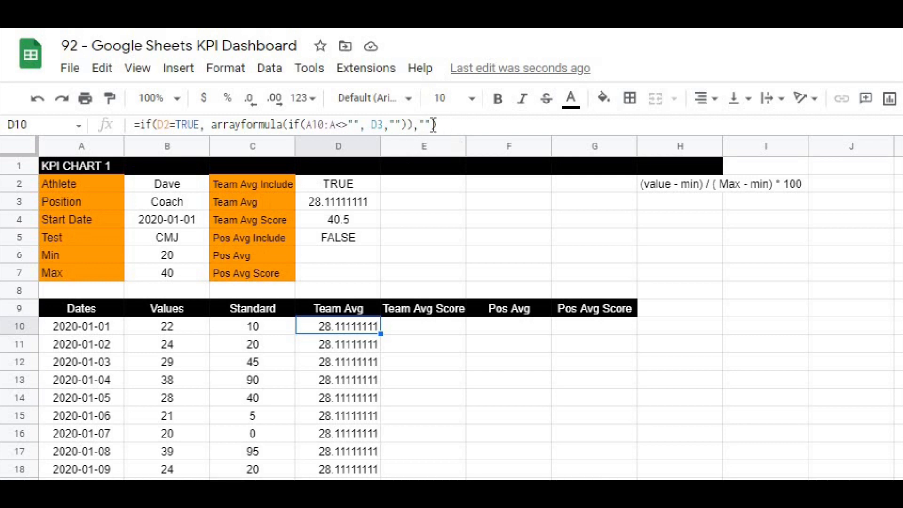
left_click_drag(433, 124, 89, 123)
key("ctrl+c")
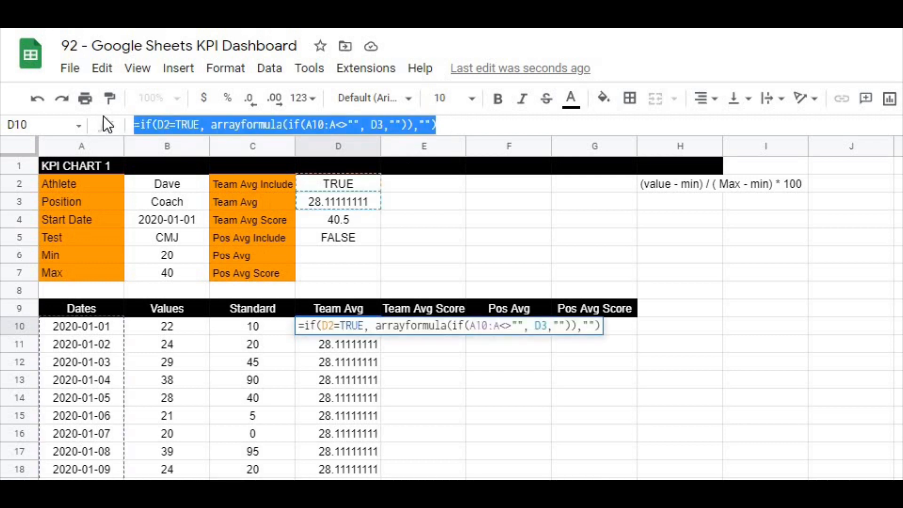
key("Escape")
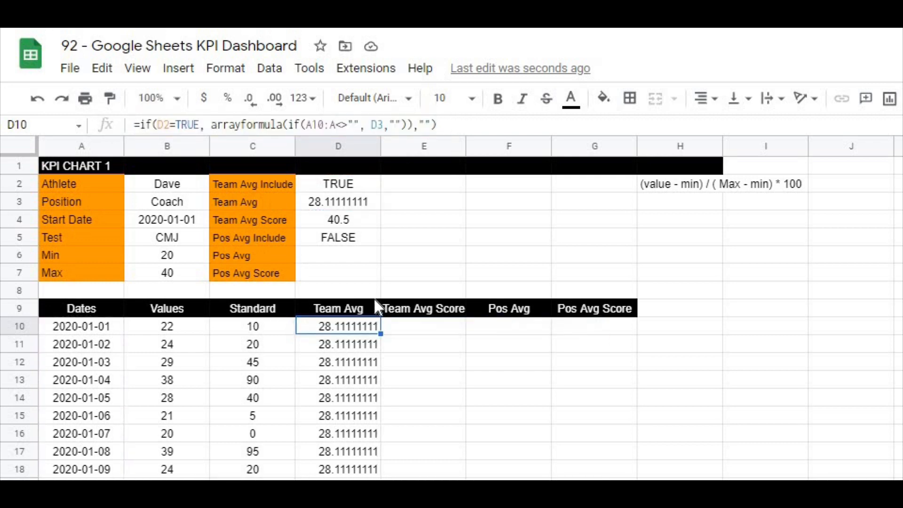
left_click(441, 329)
left_click(272, 124)
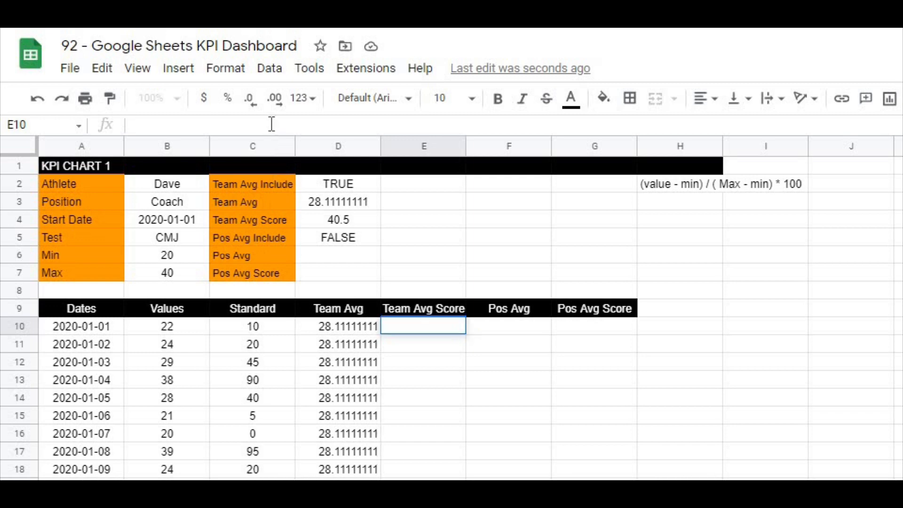
key("ctrl+v")
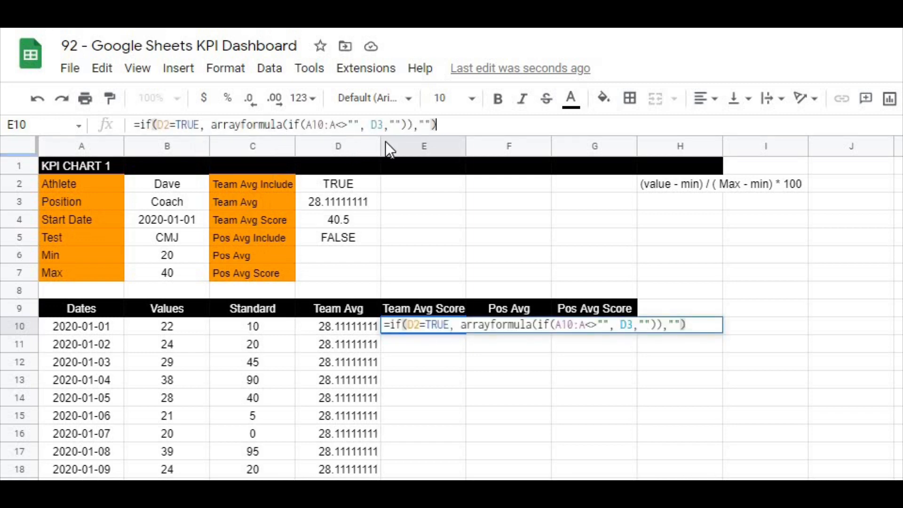
- Replace the D3 reference in the E10 formula with D4 so the column returns the Team Avg Score
left_click_drag(384, 125, 371, 123)
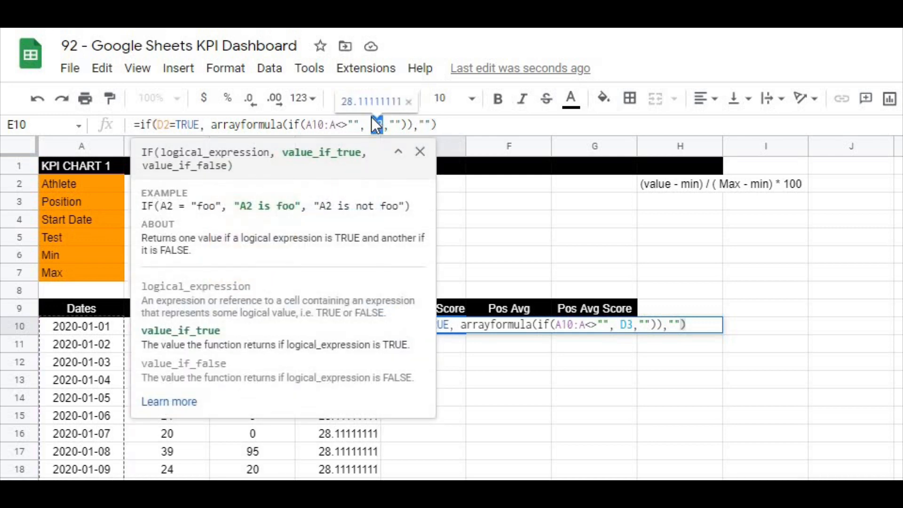
key("BackSpace")
left_click(398, 151)
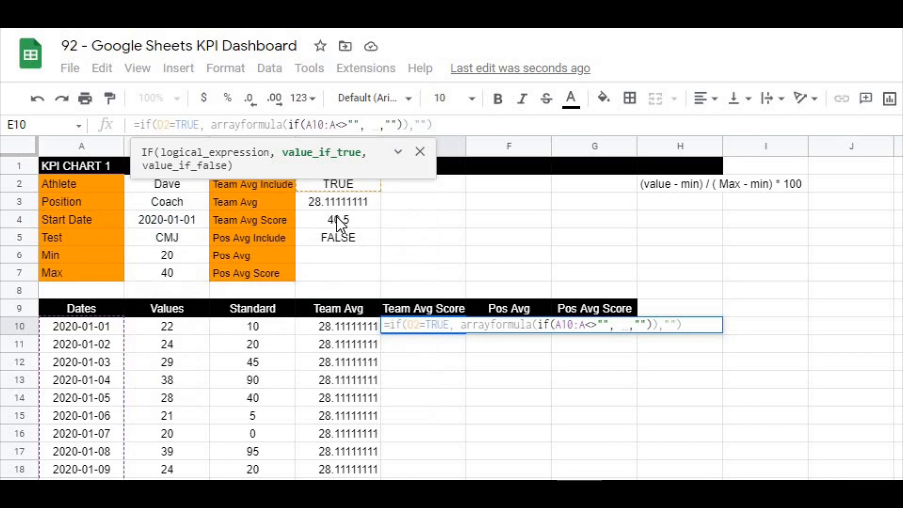
left_click(333, 217)
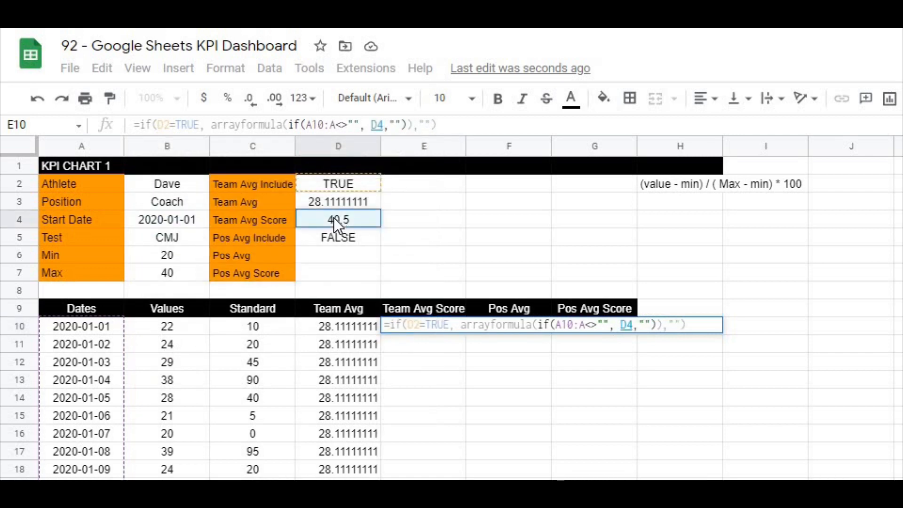
key("Return")
left_click(574, 377)
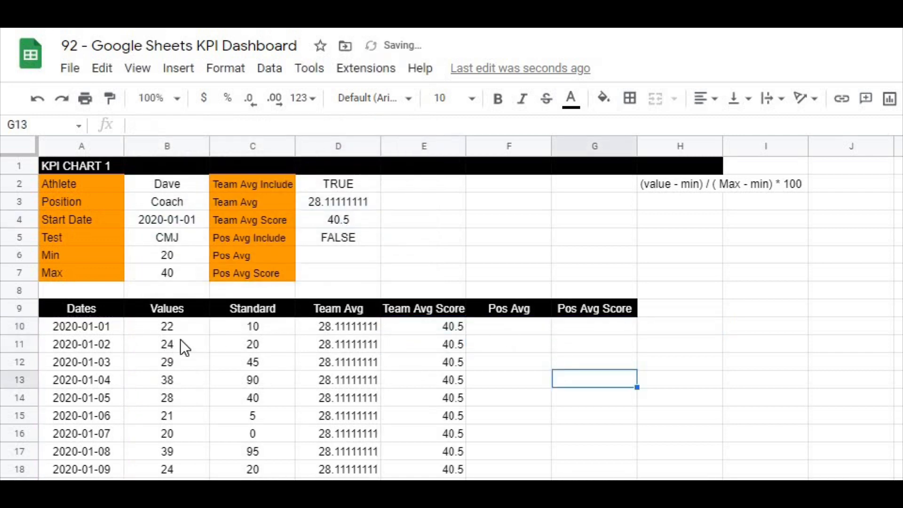
- Centre the chart data range A10:G24 horizontally
left_click_drag(89, 329, 594, 507)
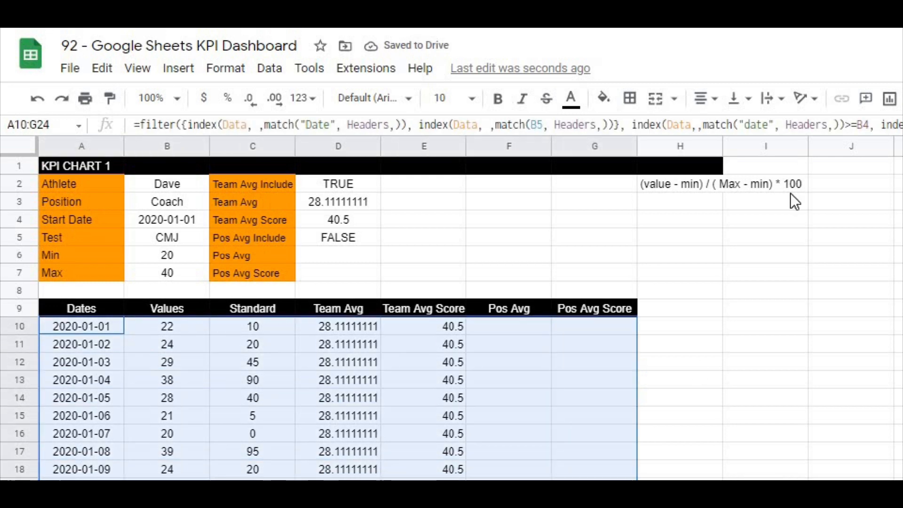
left_click(701, 98)
left_click(719, 125)
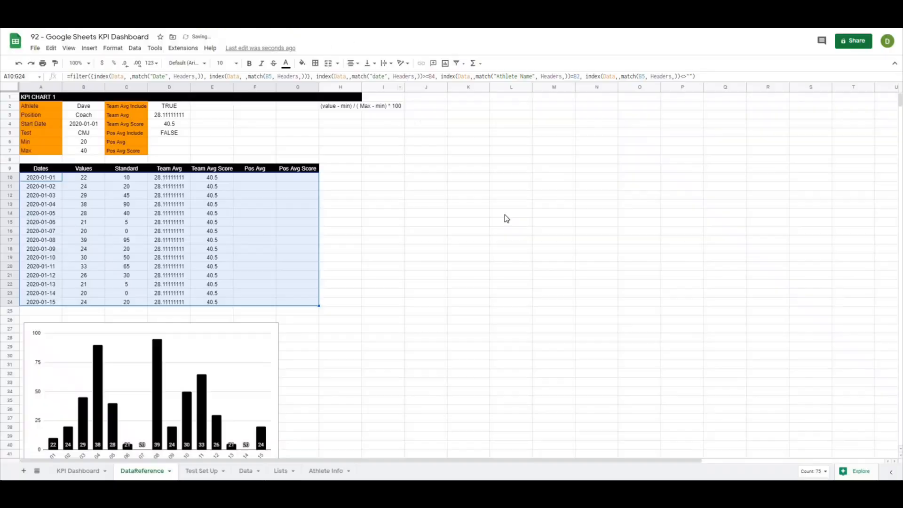
- Move the KPI chart up beside the data table so it starts at column H
left_click(503, 214)
left_click(182, 315)
left_click_drag(194, 314, 492, 156)
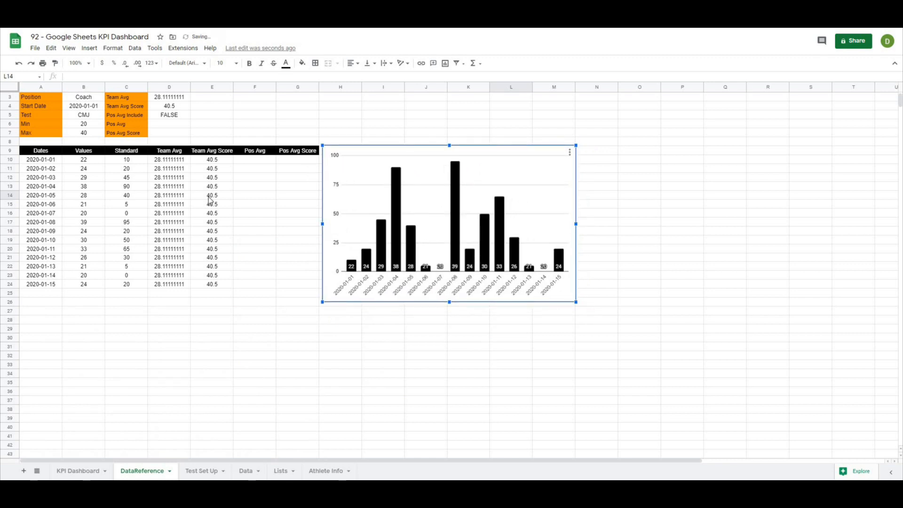
- Add the Team Avg Score range E9:E24 to the chart's data ranges and include Team Avg Score as a series
left_click(258, 188)
left_click(390, 156)
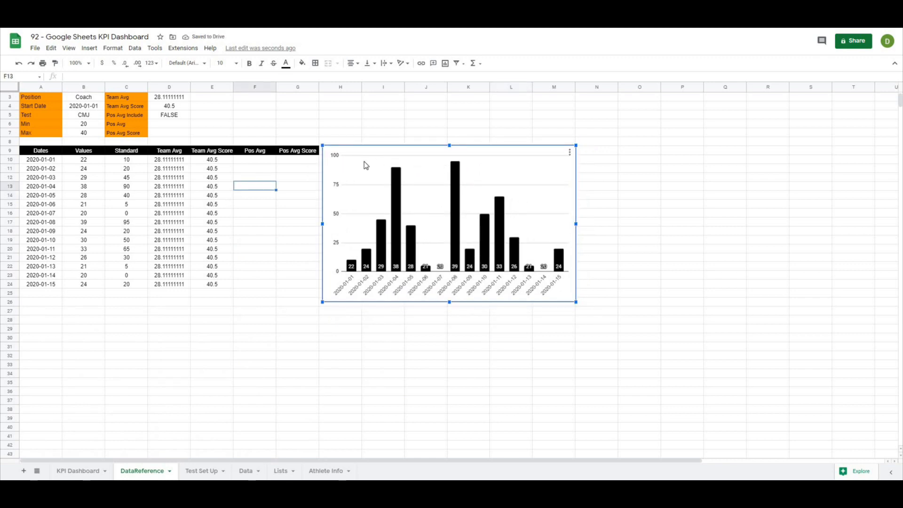
double_click(353, 154)
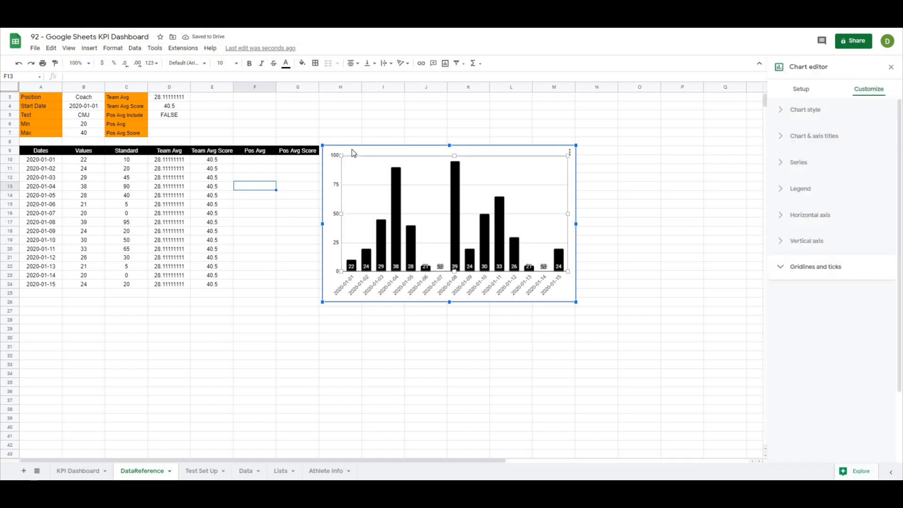
left_click(801, 91)
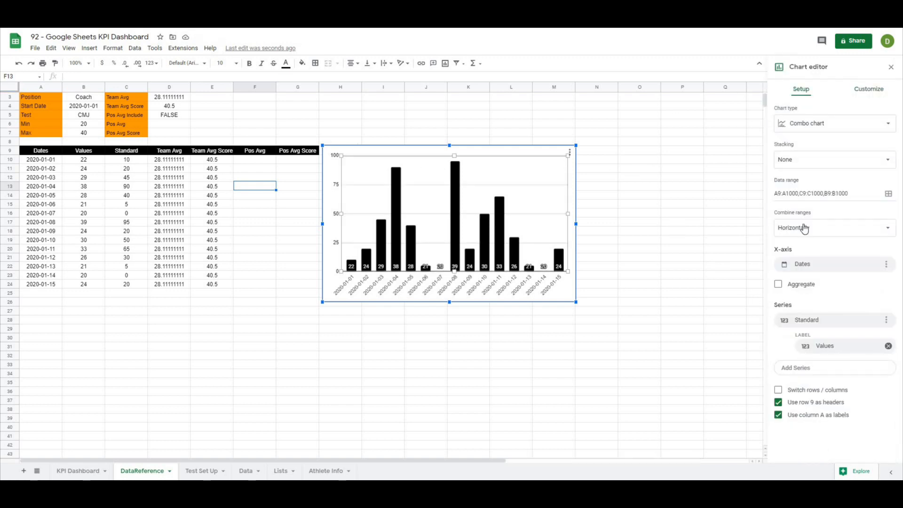
left_click(887, 197)
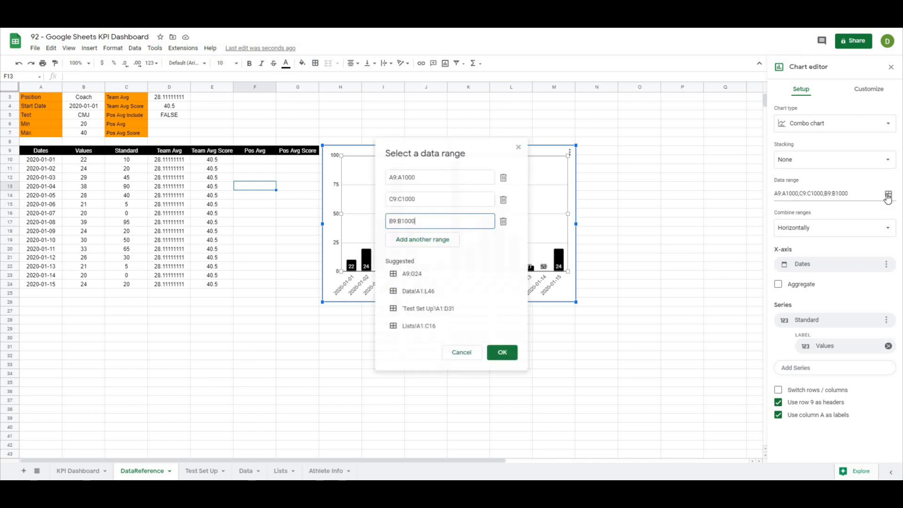
left_click(410, 244)
left_click_drag(212, 151, 211, 168)
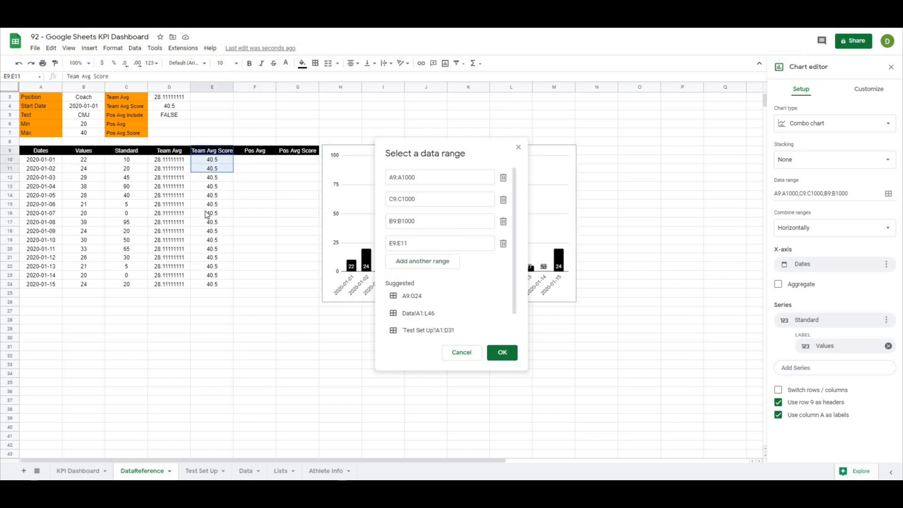
left_click_drag(207, 215, 212, 284)
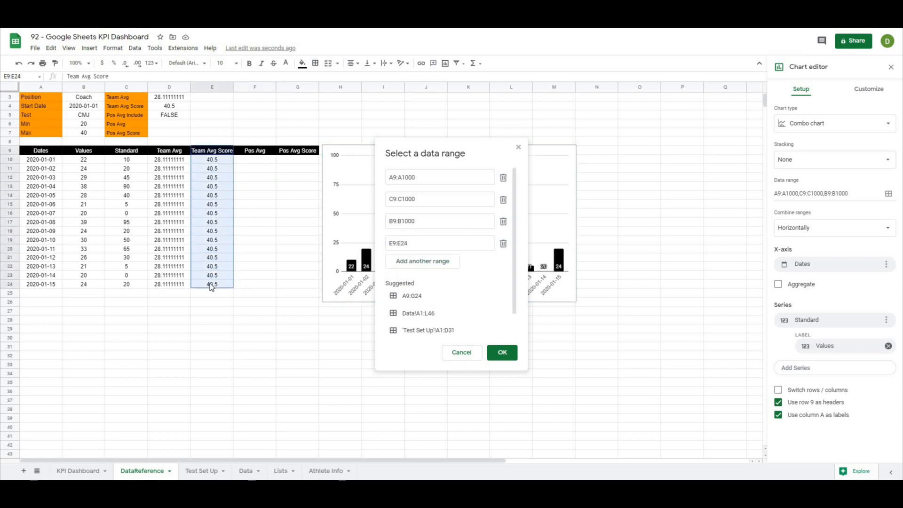
left_click(495, 353)
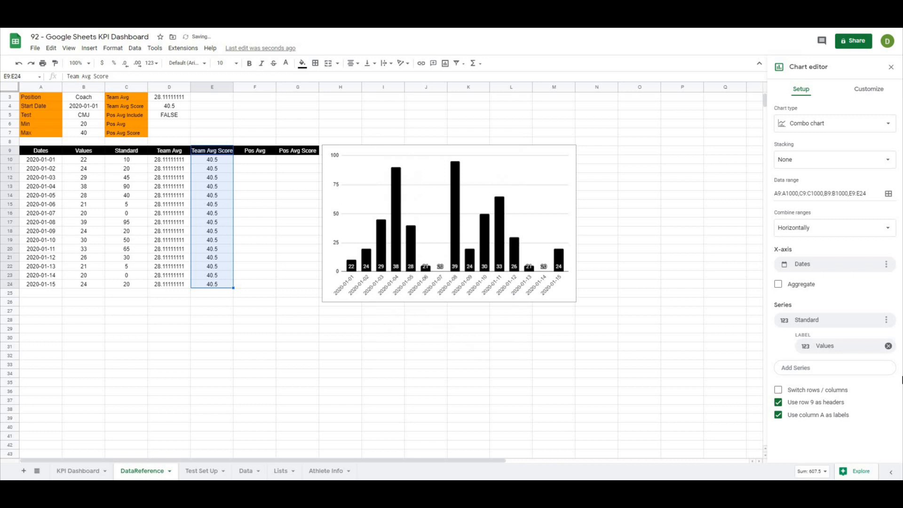
left_click(798, 369)
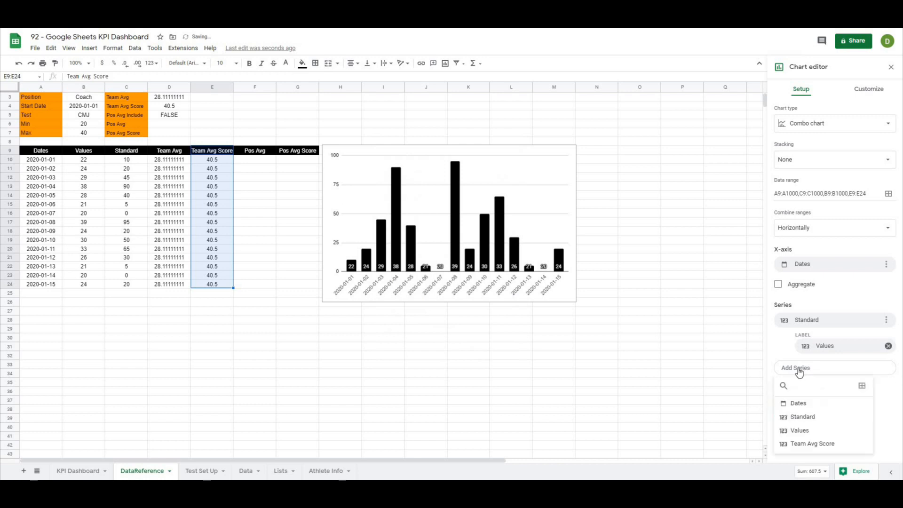
left_click(800, 445)
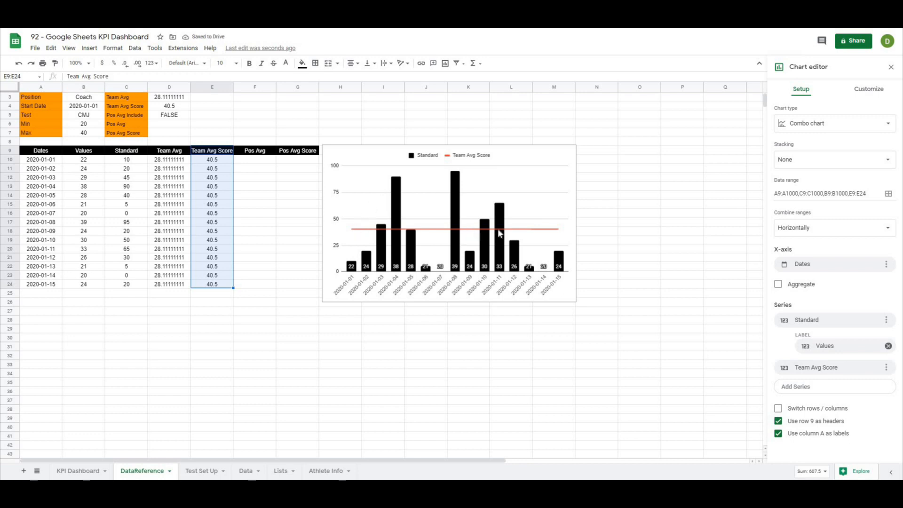
- Format the Team Avg Score series as a dark red line with 7px points, and close the chart editor
left_click(867, 94)
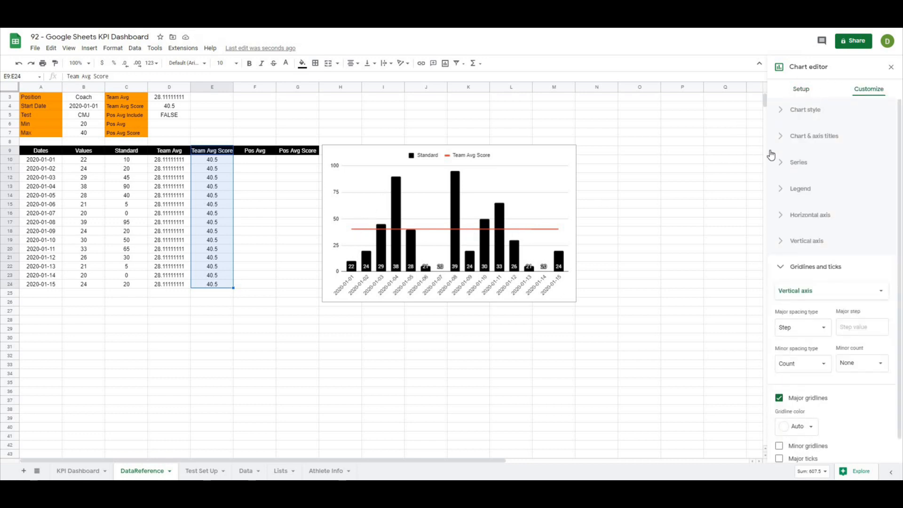
left_click(781, 163)
left_click(824, 190)
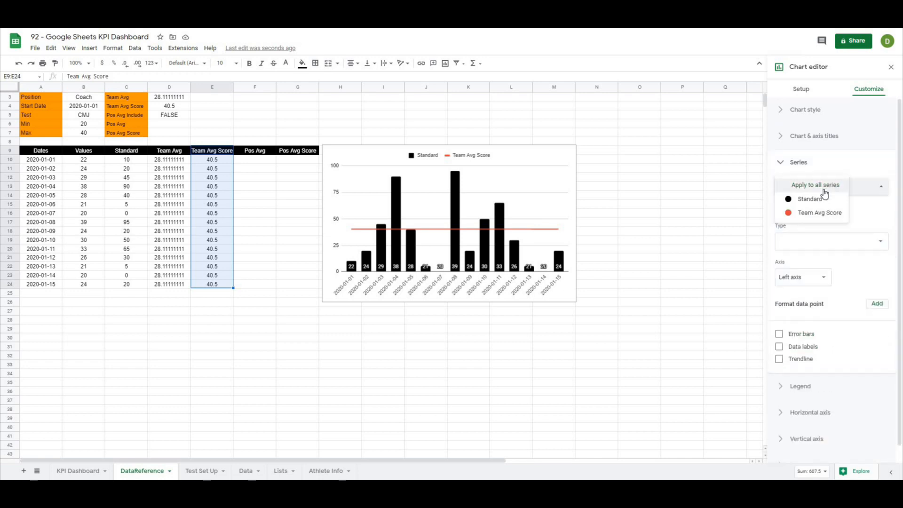
left_click(800, 214)
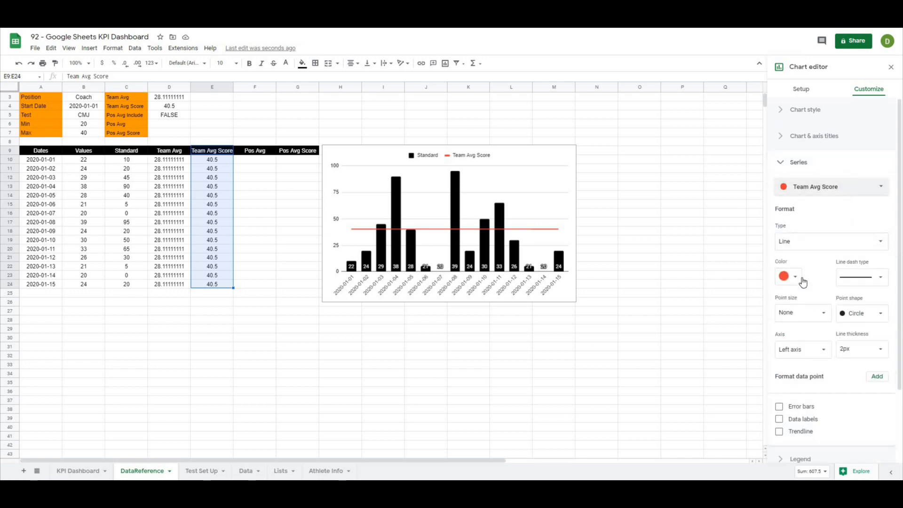
left_click(804, 314)
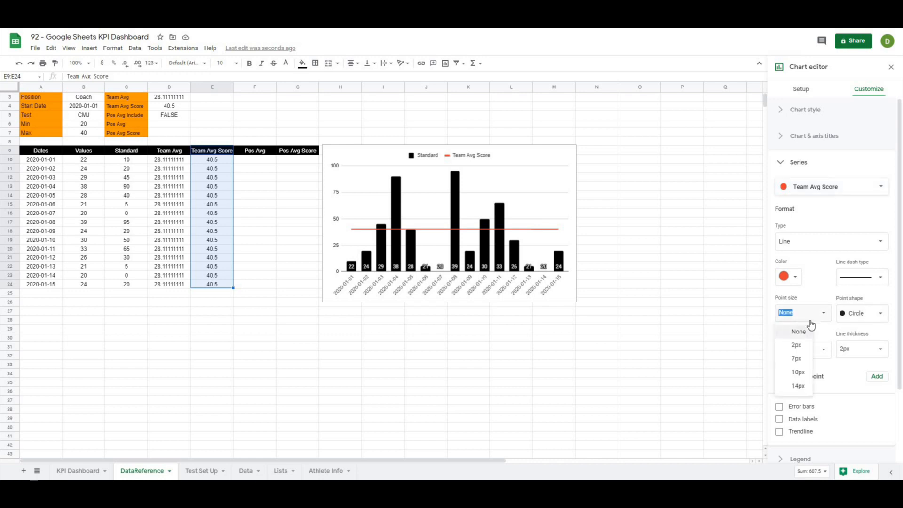
left_click(795, 360)
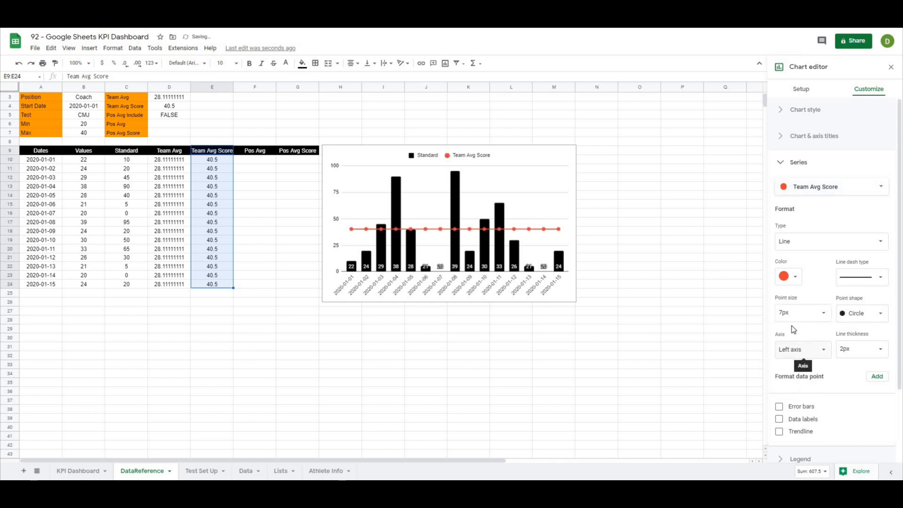
left_click(794, 277)
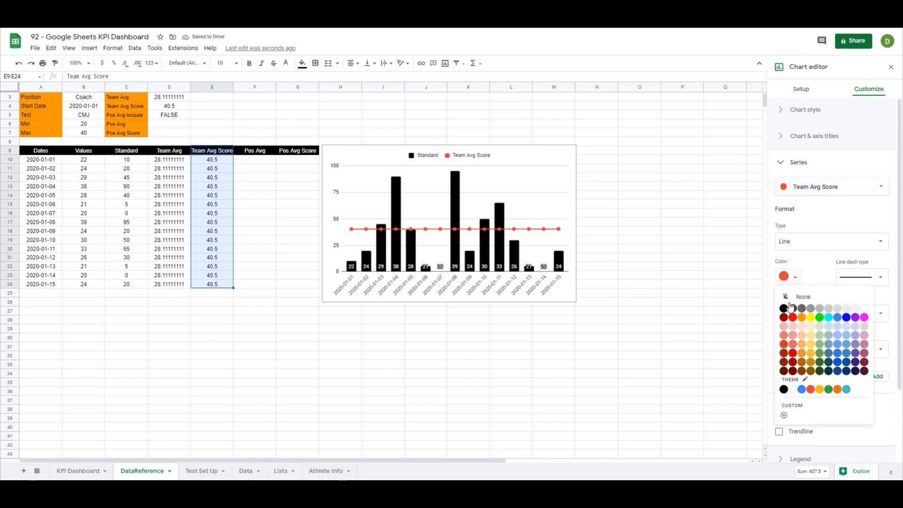
left_click(783, 362)
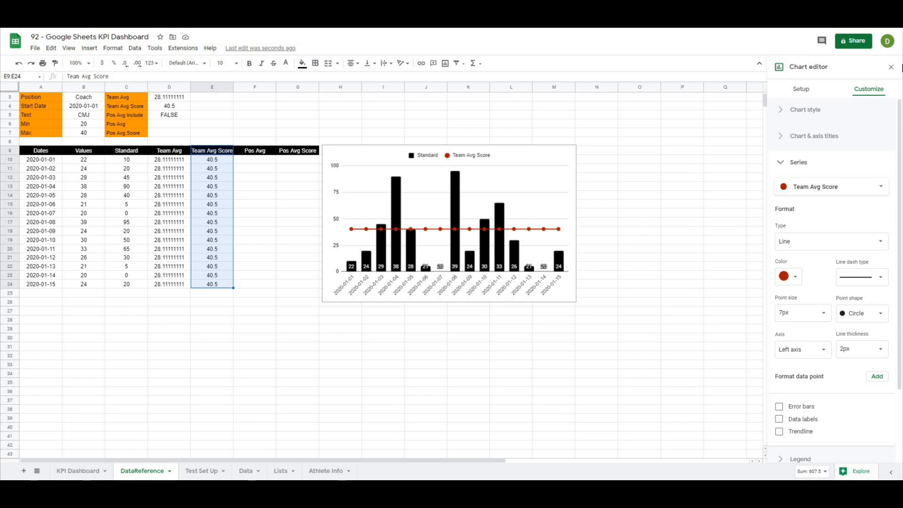
left_click(890, 68)
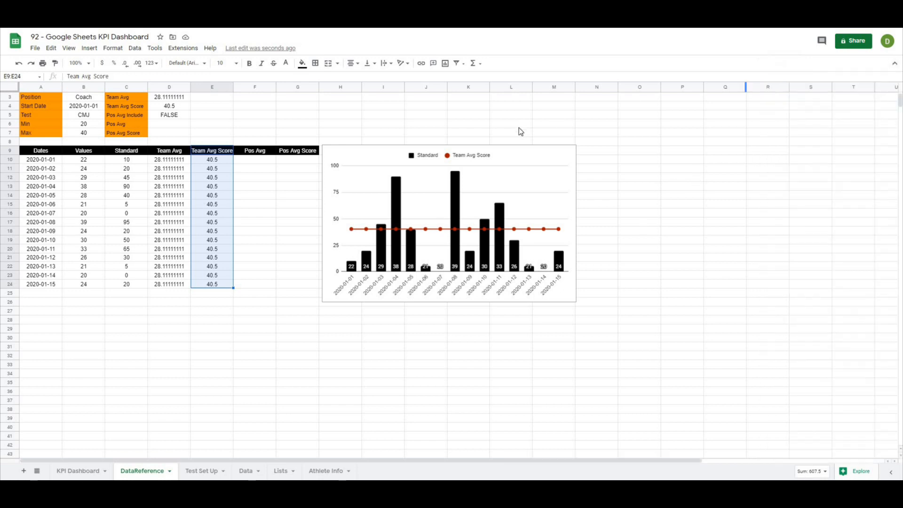
- Copy the updated chart from DataReference and paste it on the KPI Dashboard sheet in place of the old chart
left_click(511, 155)
key("Escape")
left_click(89, 470)
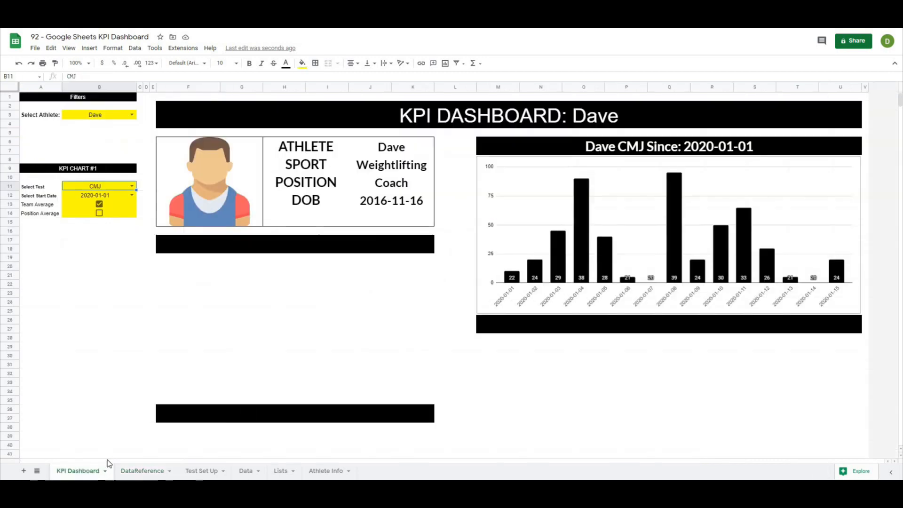
left_click(512, 224)
key("ctrl+x")
key("ctrl+v")
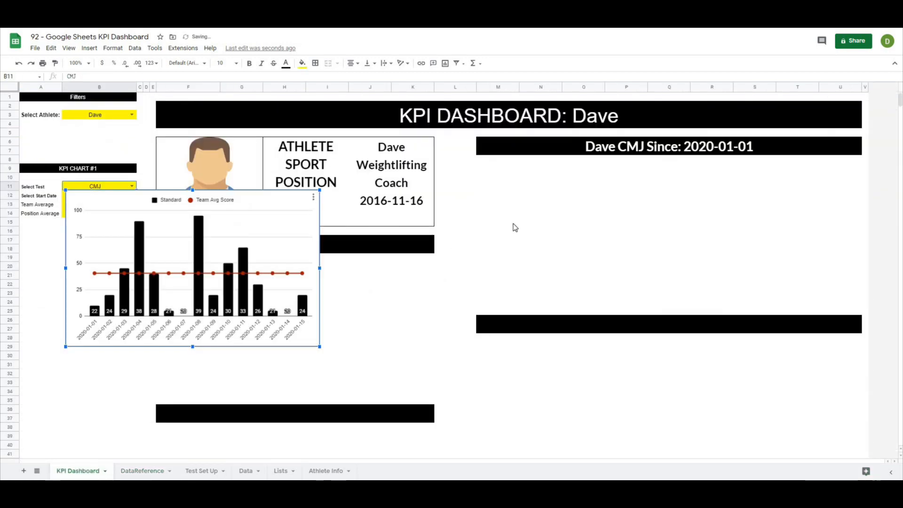
- Position the pasted chart directly under the CMJ chart title and widen it to fill the space between the black bars
left_click_drag(336, 209, 747, 174)
left_click_drag(730, 235, 860, 230)
left_click(367, 318)
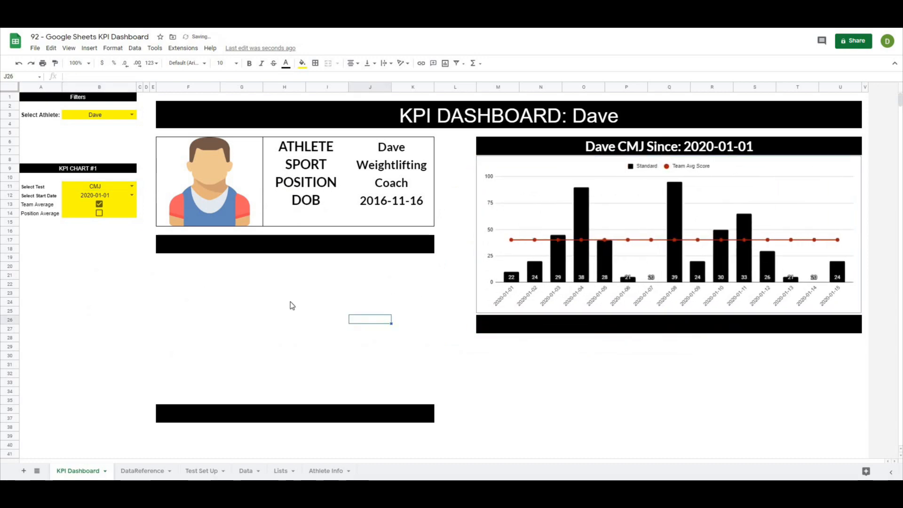
- Test the Team Average checkbox by toggling it off and on, leaving it checked
left_click(99, 205)
left_click(99, 204)
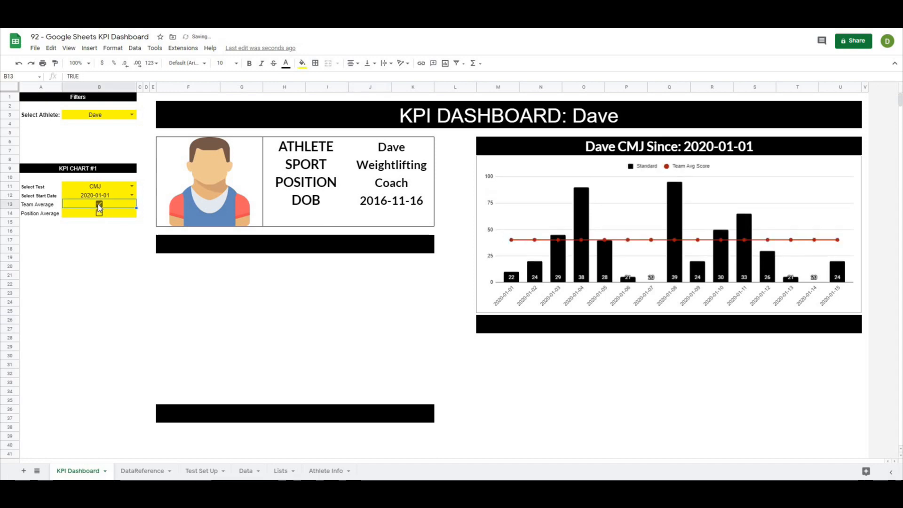
left_click(99, 204)
left_click(99, 204)
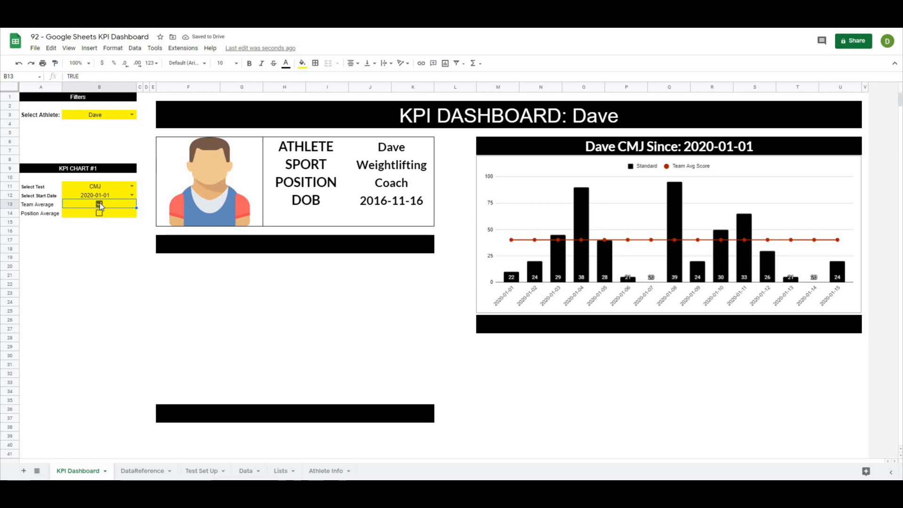
left_click(99, 203)
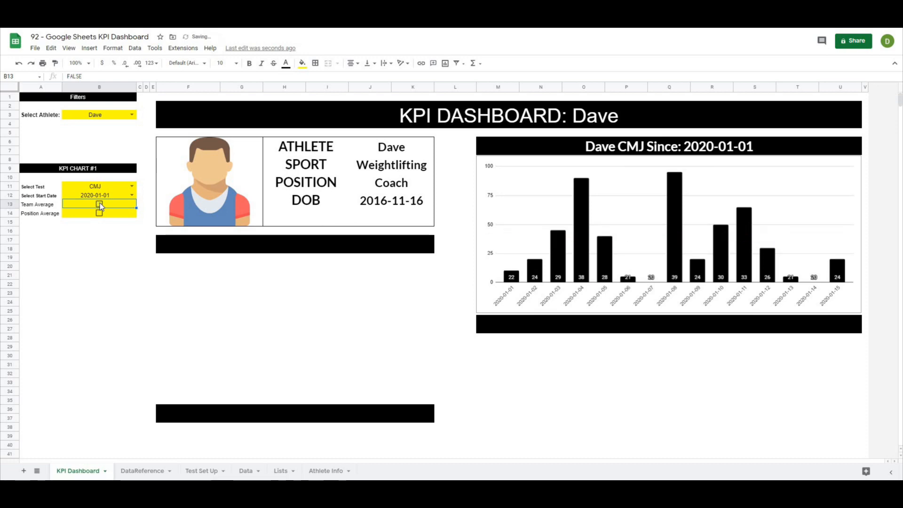
left_click(99, 204)
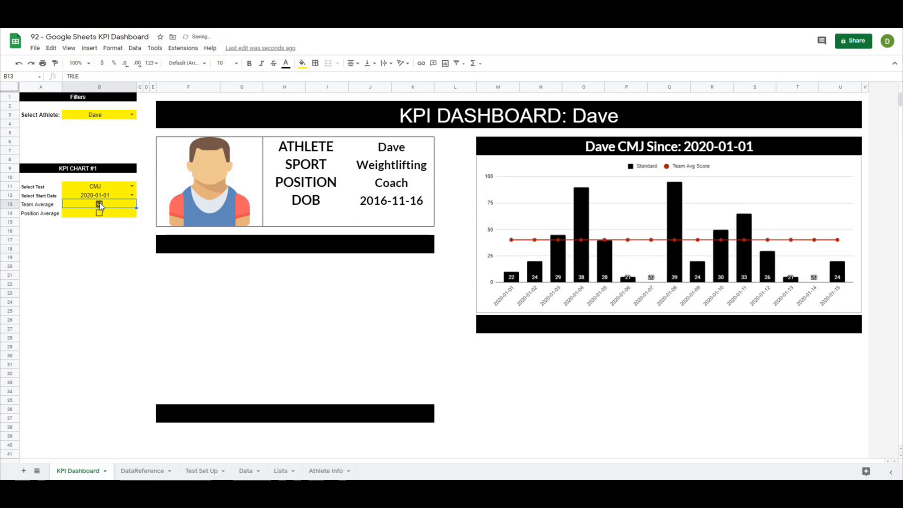
- Enable Position Average for KPI Chart #1 and return to the settings block on the DataReference sheet
left_click(102, 212)
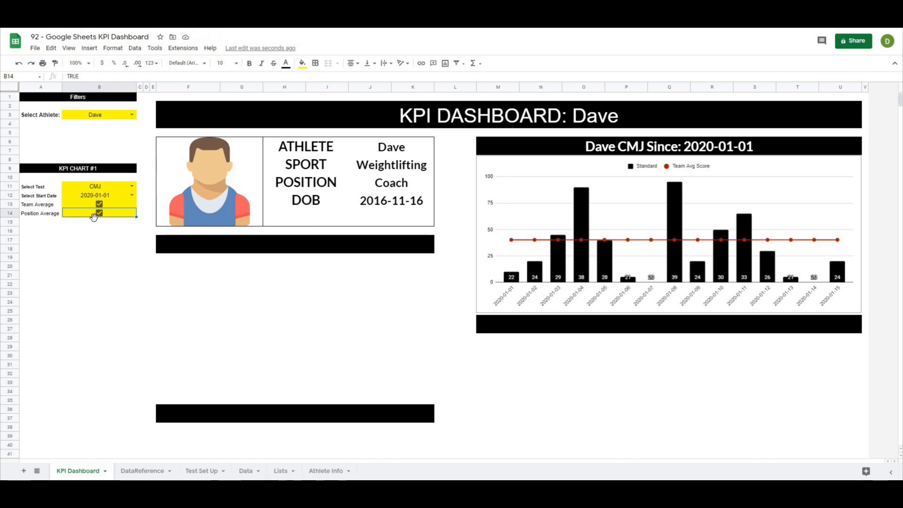
left_click(133, 470)
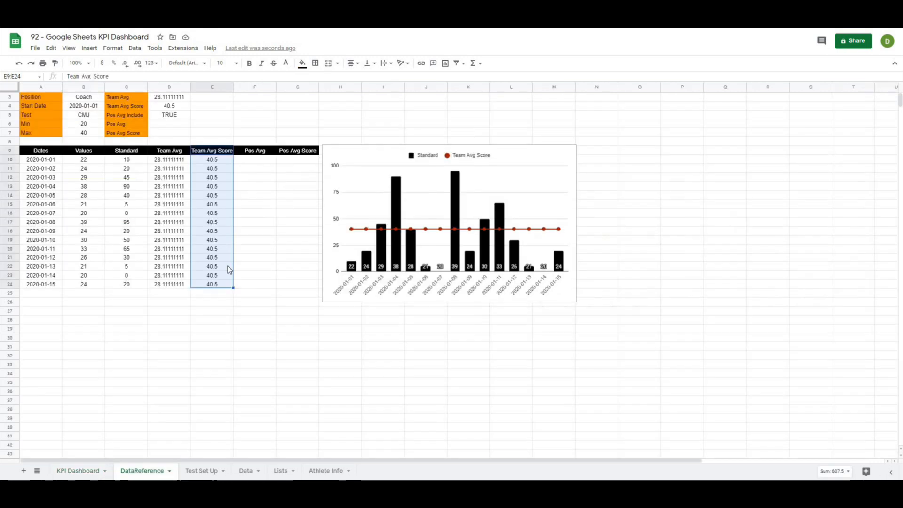
left_click(252, 197)
scroll(252, 197, "up", 1)
left_click(297, 142)
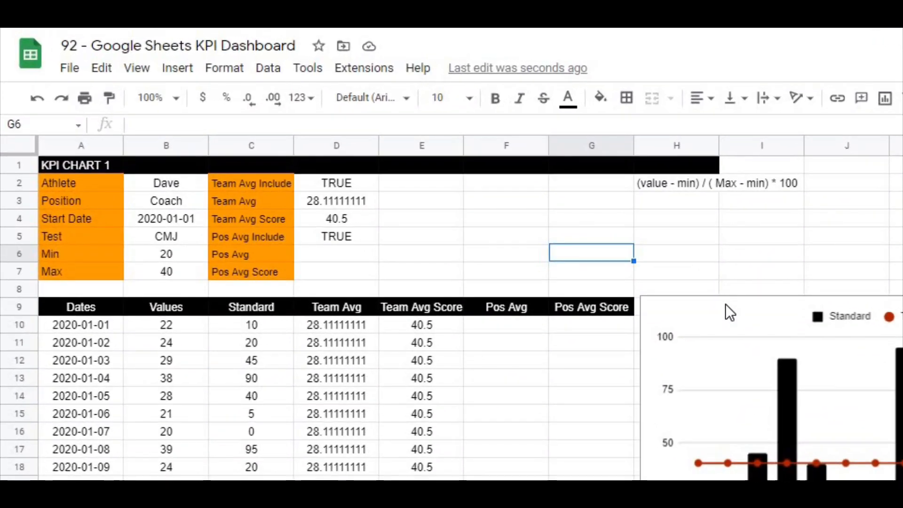
- Start an AVERAGEIFS formula in Pos Avg cell D6, using index(Data, ,match(B5, Headers,)) as the average range
left_click(313, 255)
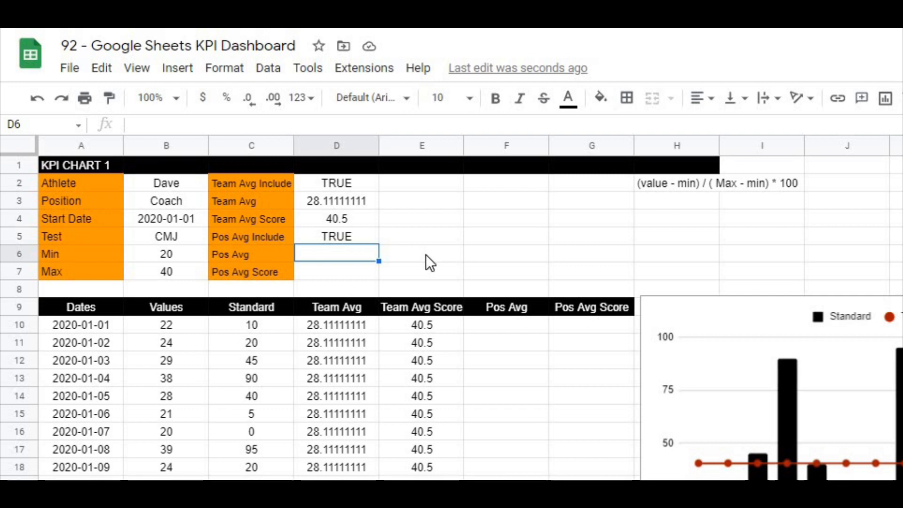
type("=averageifs(")
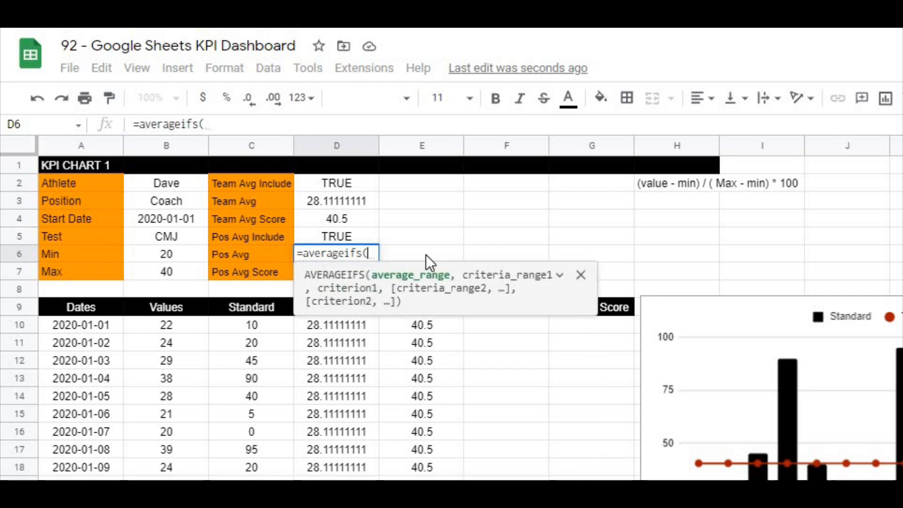
type("index(")
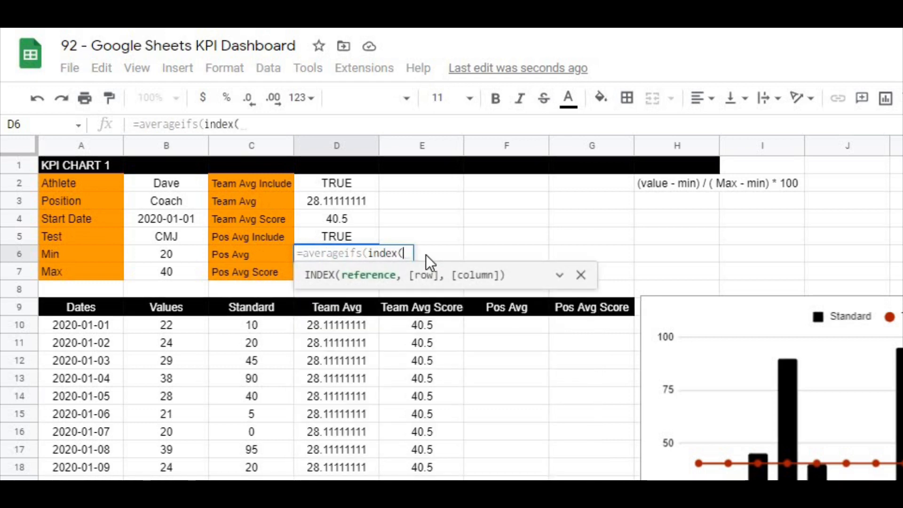
type("Data, ,")
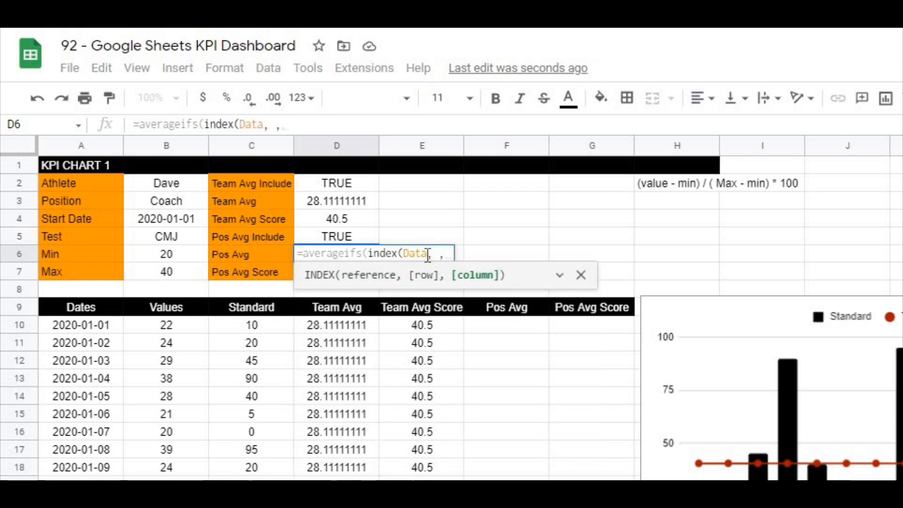
type("match(")
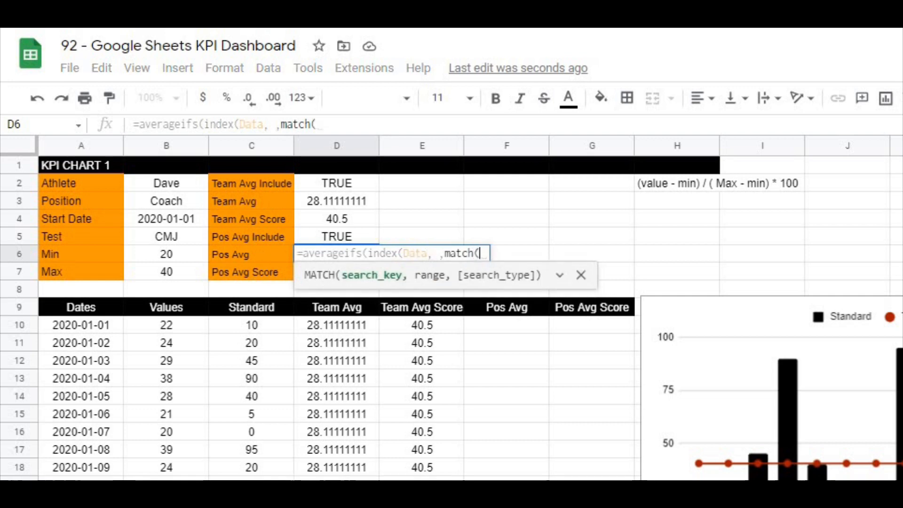
left_click(185, 237)
type(", ")
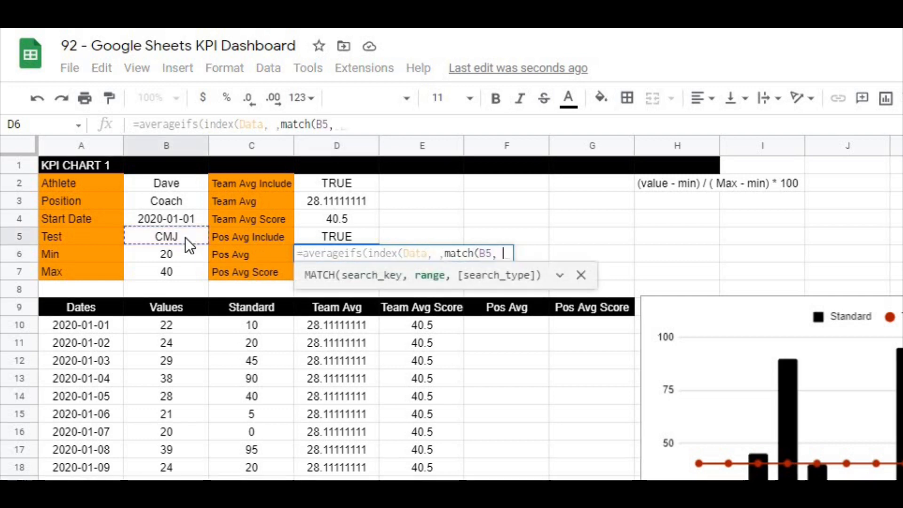
type("Headers")
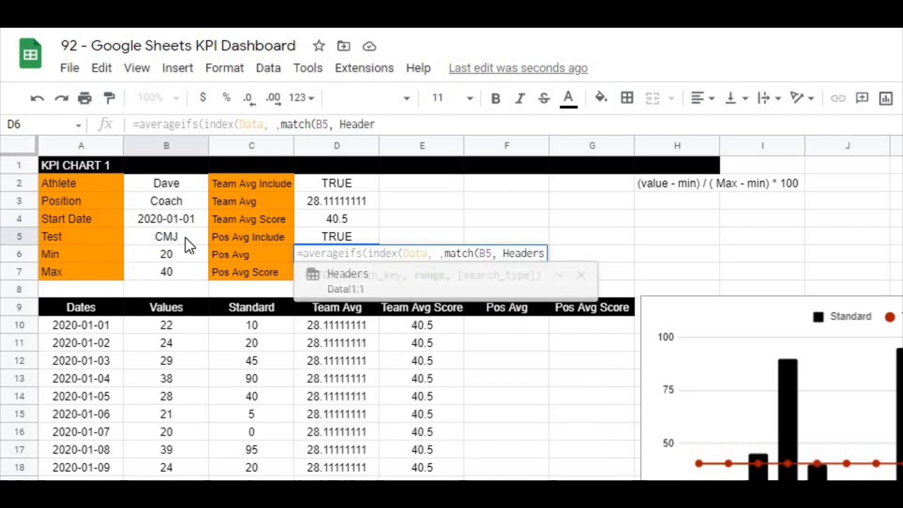
type(",)")
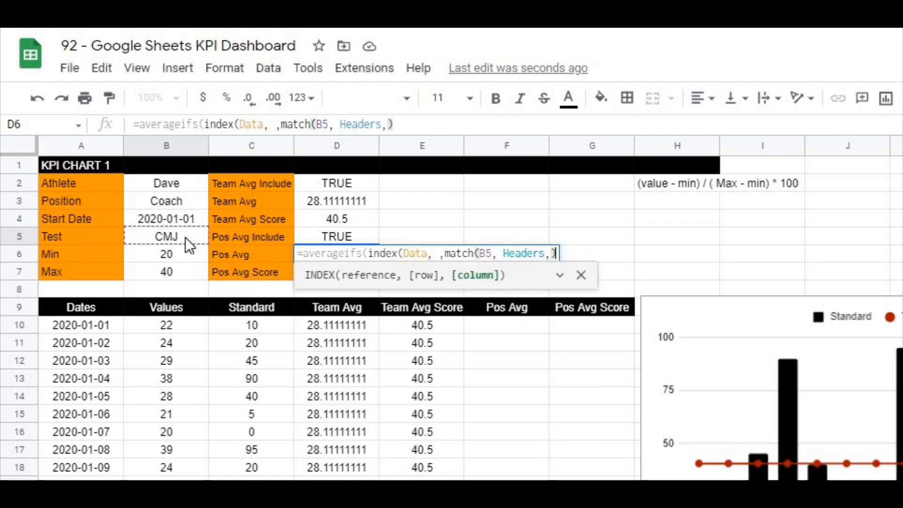
type(")")
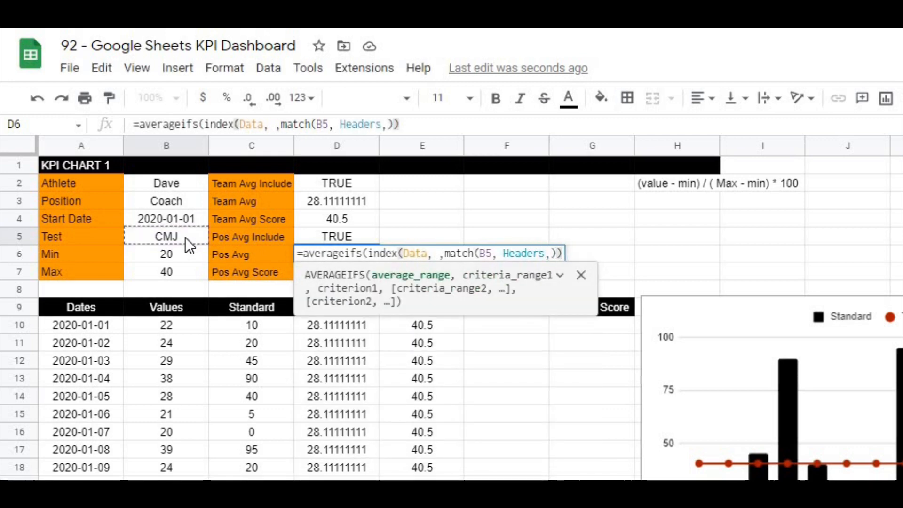
- Add index(Data,,match("Position", Headers,)) as the first criteria range of the Pos Avg formula
type(",")
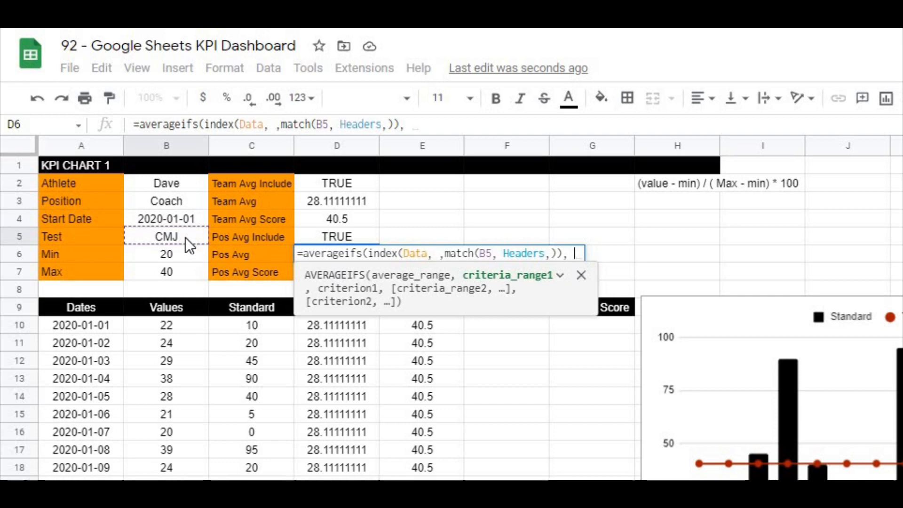
type("index")
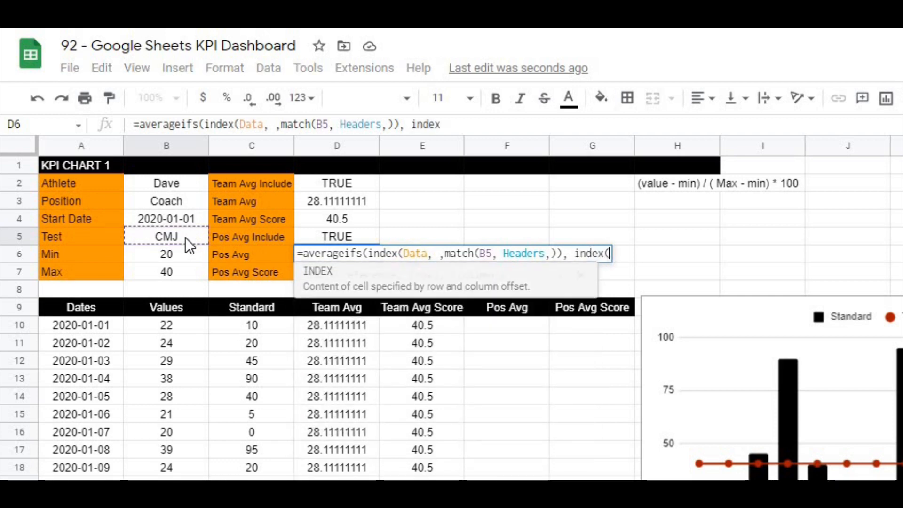
type("(Data")
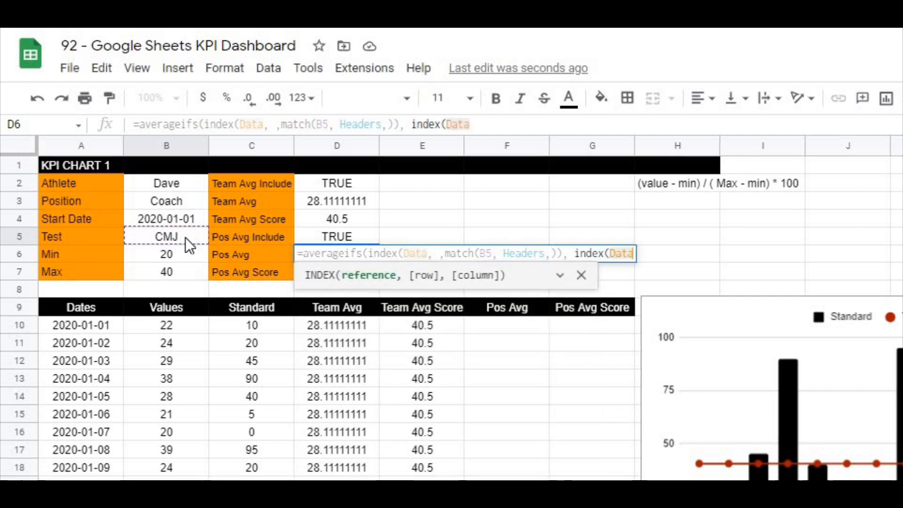
type(",")
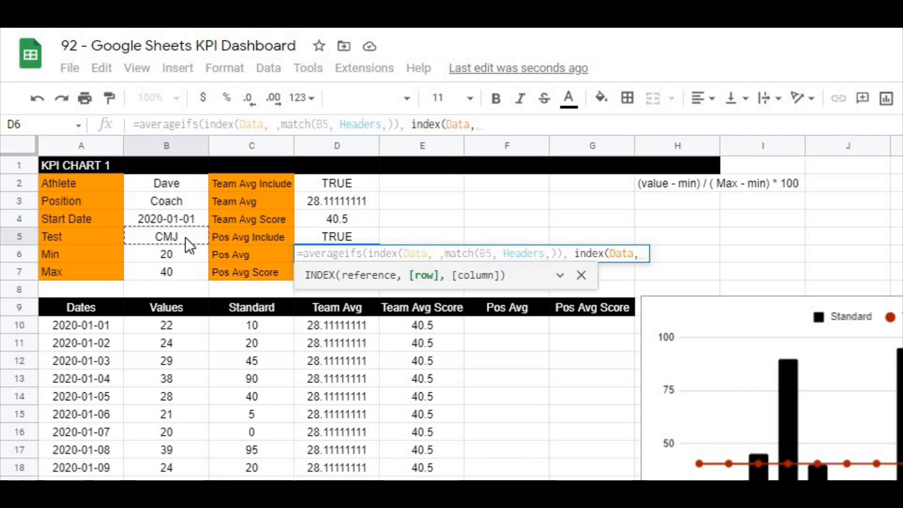
type(" ,")
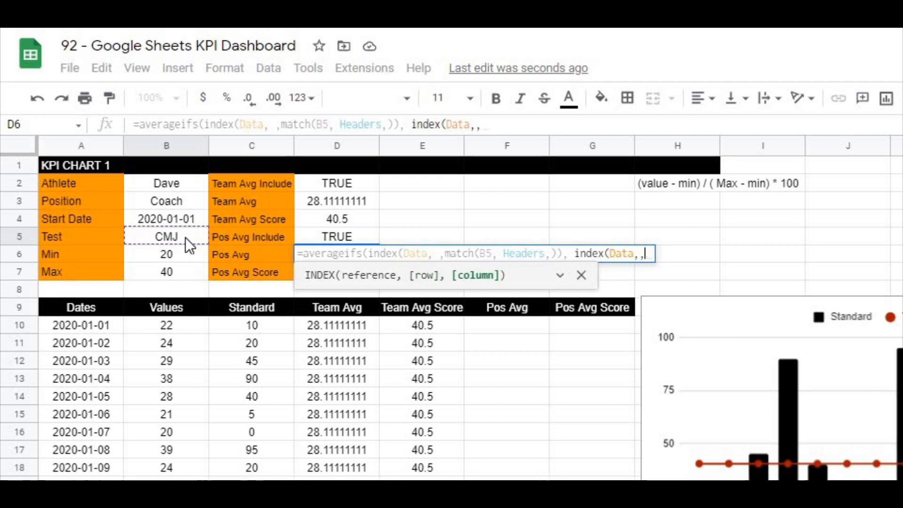
type("match(")
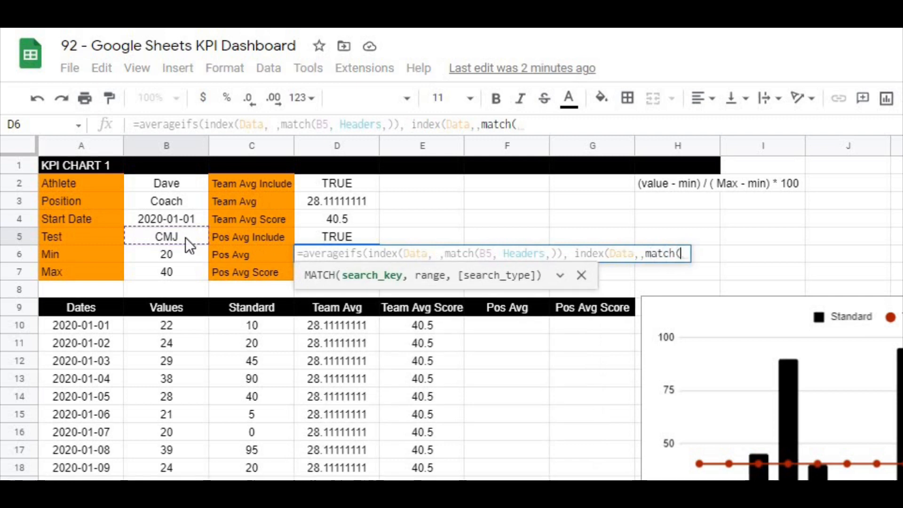
type("B5, Headers,)), index(Data,,match(\"Position")
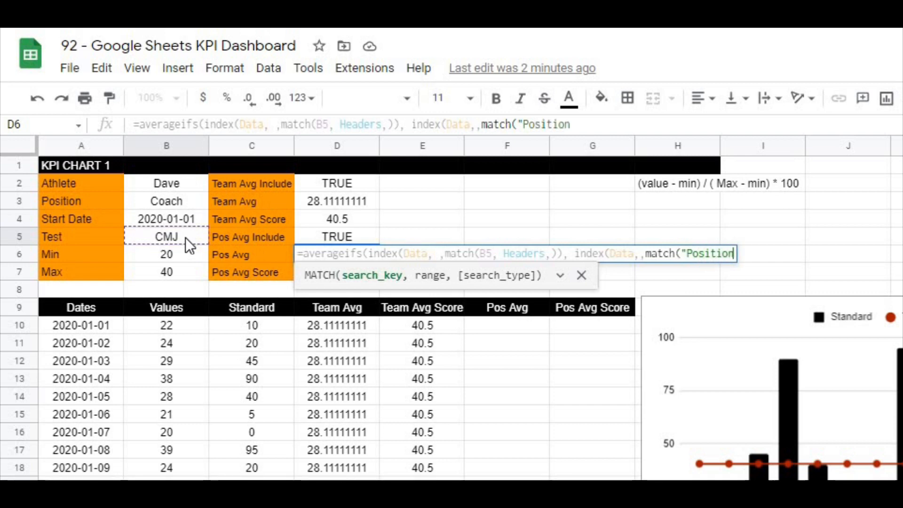
type("\"")
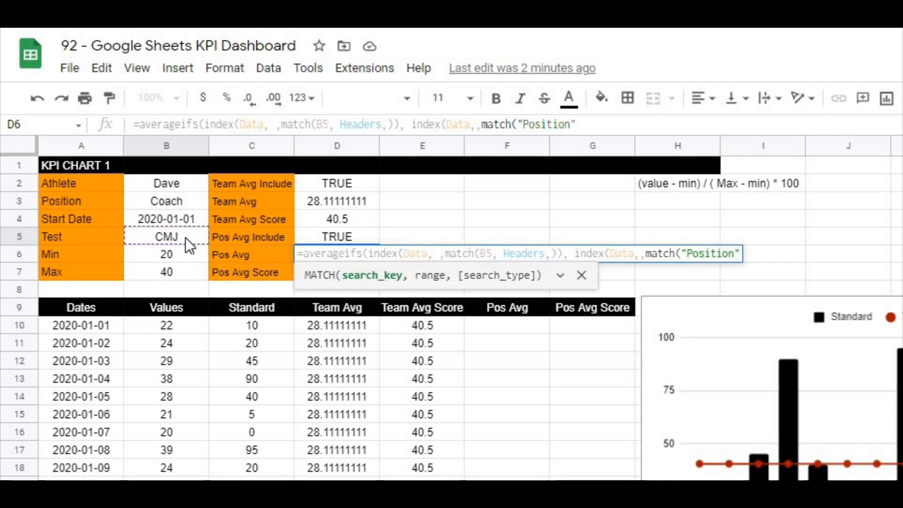
type(", ")
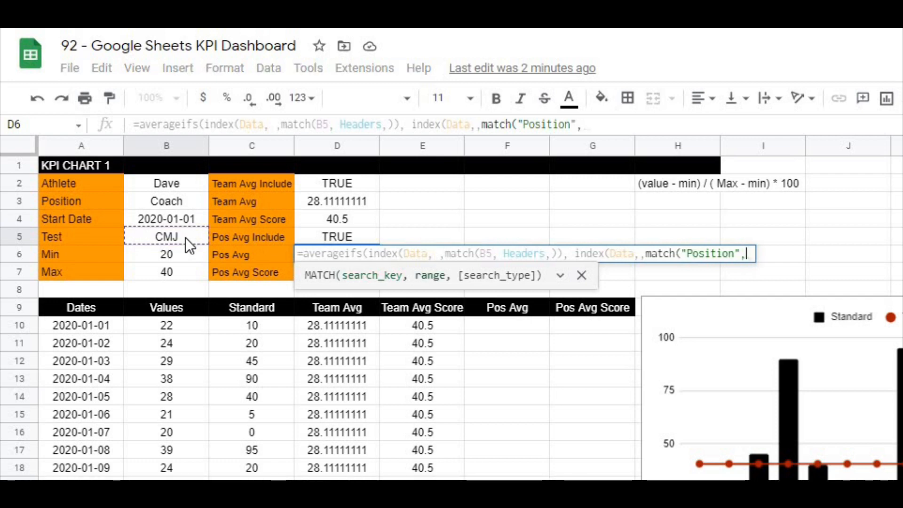
type("Headers")
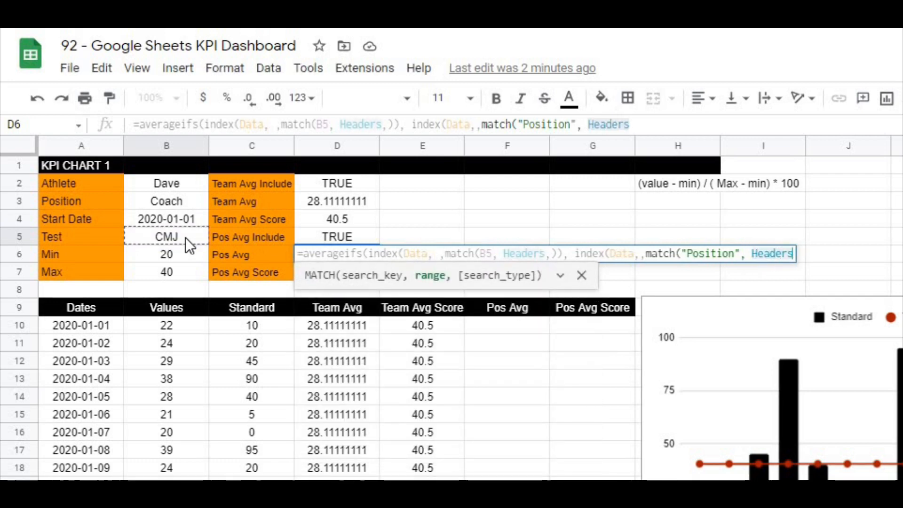
type(",))")
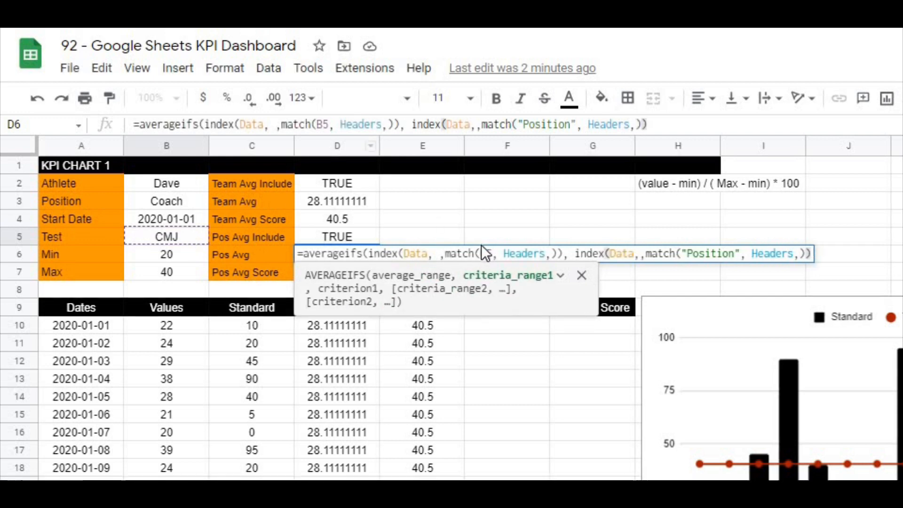
- Use the athlete's position in B3 as the criterion and complete the Pos Avg formula in D6
left_click(659, 124)
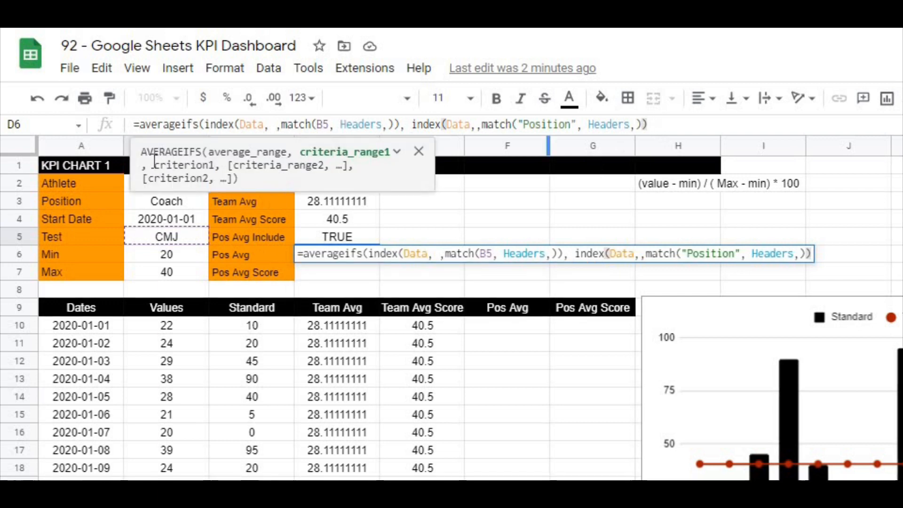
type(",")
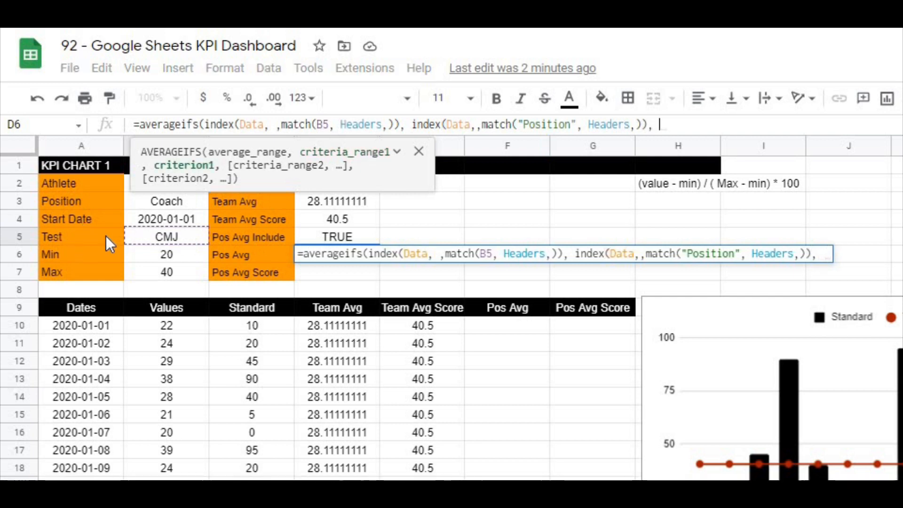
left_click(150, 199)
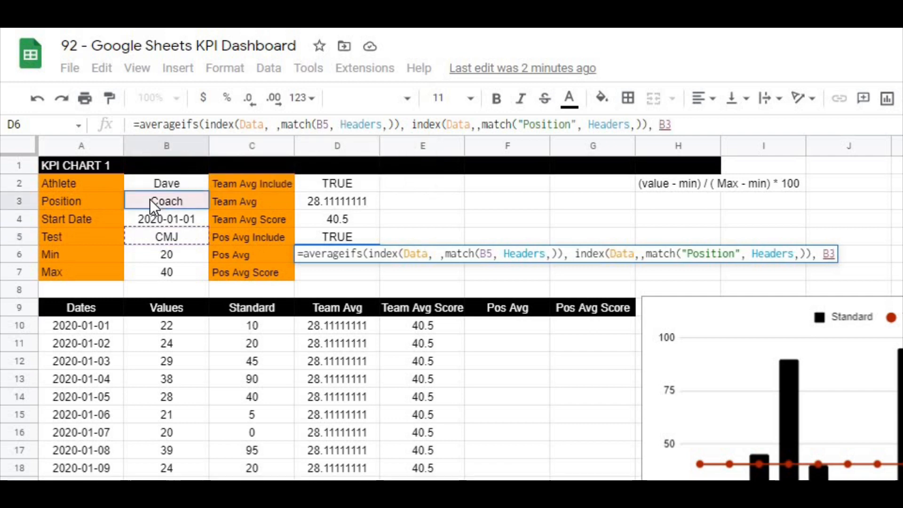
type(")")
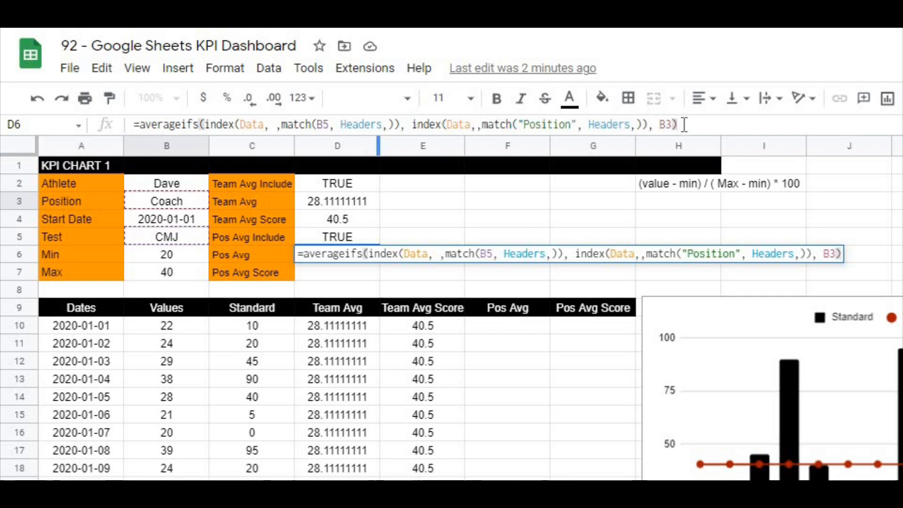
key("Return")
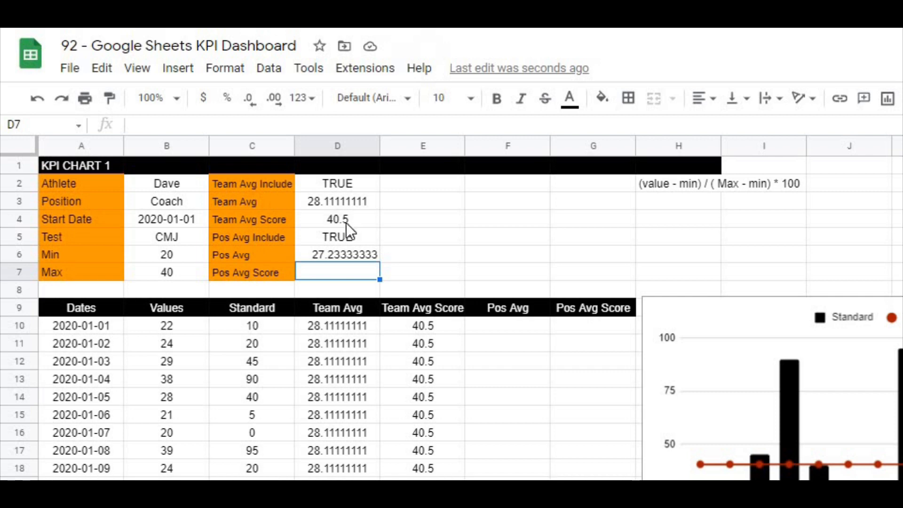
left_click(396, 225)
left_click(152, 208)
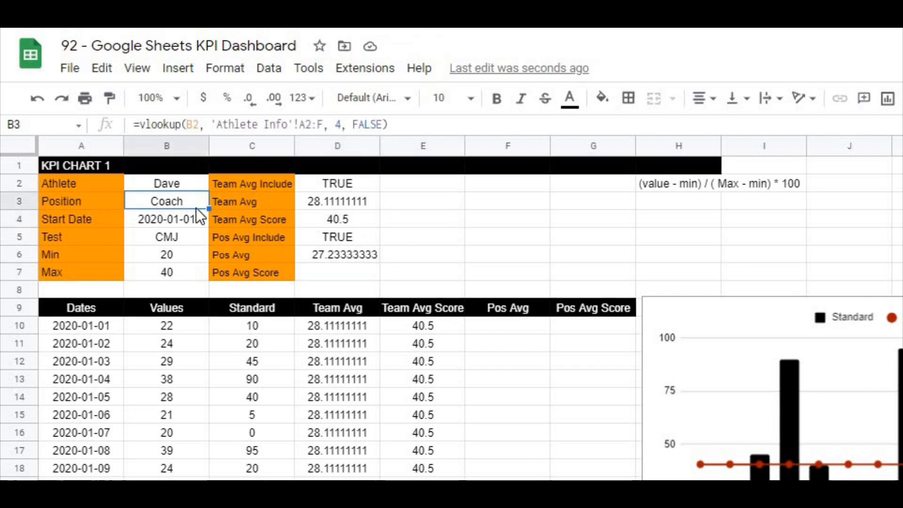
left_click(394, 242)
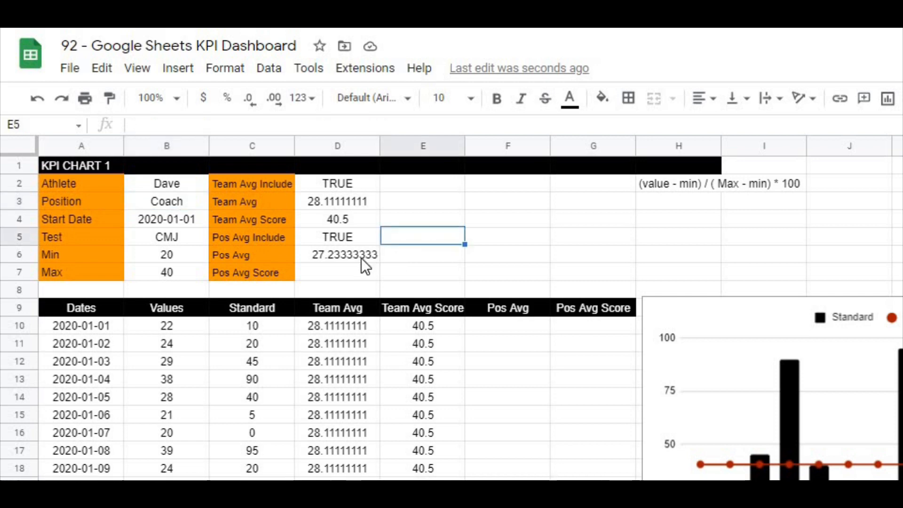
left_click(356, 258)
left_click(340, 276)
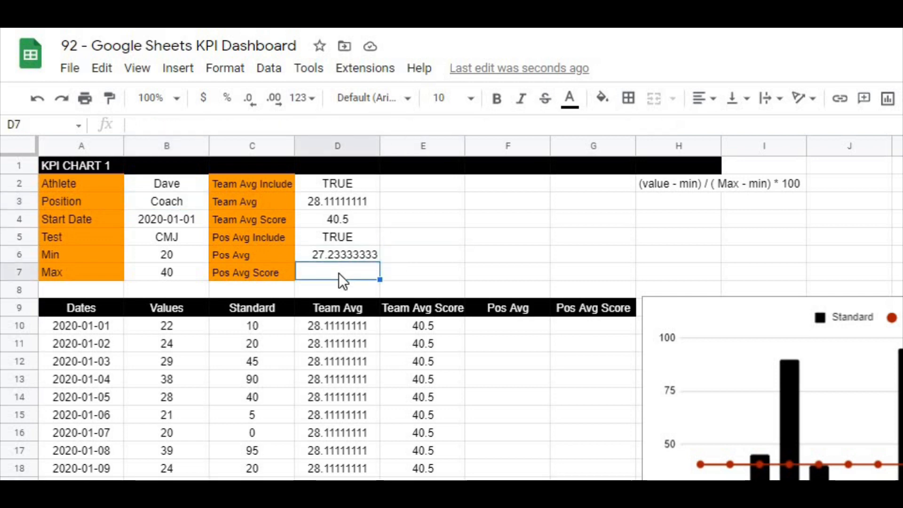
- Copy the Team Avg Score formula text from D4 into the Pos Avg Score cell D7, keeping its references unchanged
left_click(324, 219)
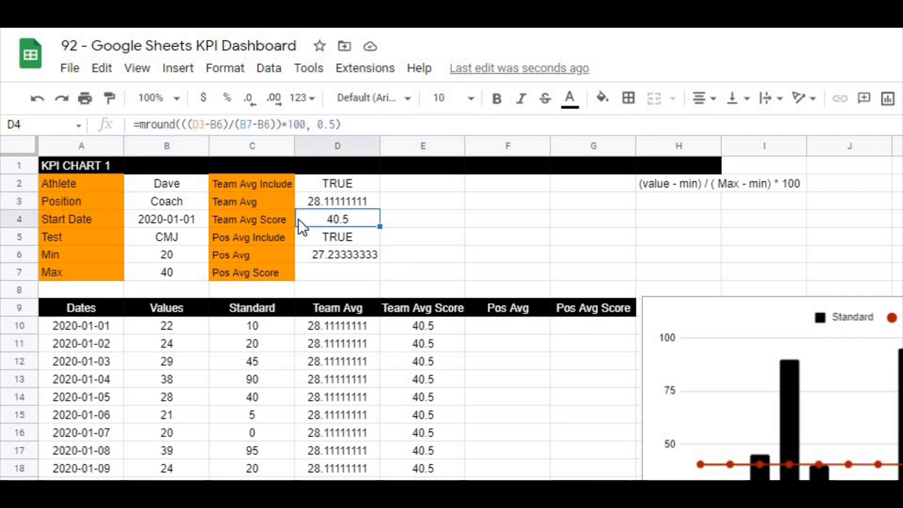
left_click_drag(348, 124, 100, 130)
key("ctrl+c")
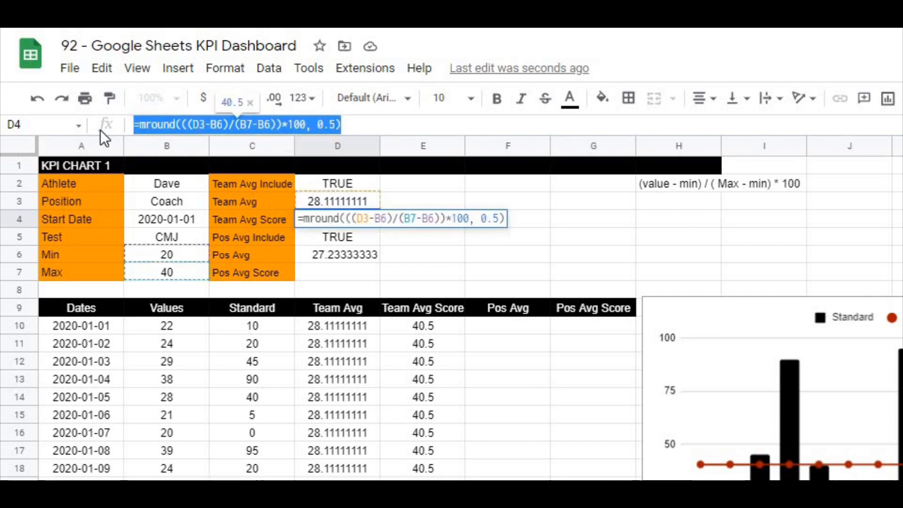
key("Escape")
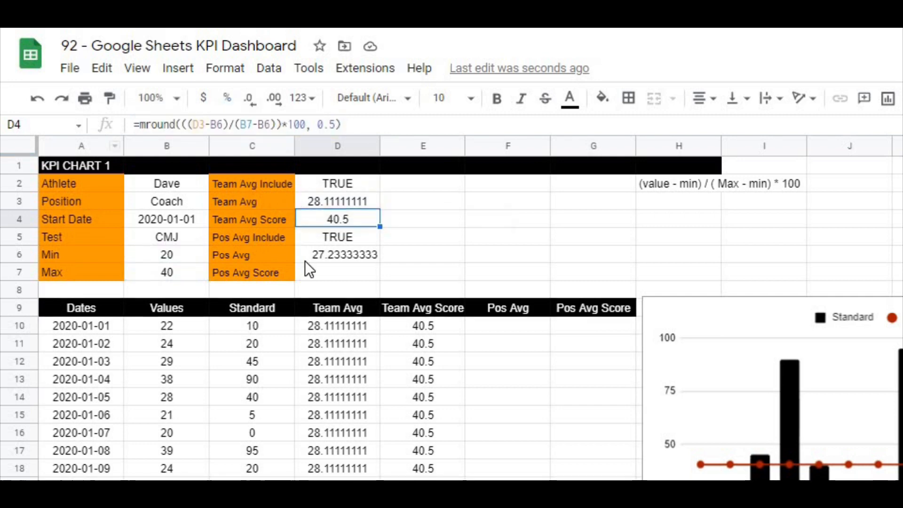
left_click(308, 269)
left_click(197, 126)
key("ctrl+v")
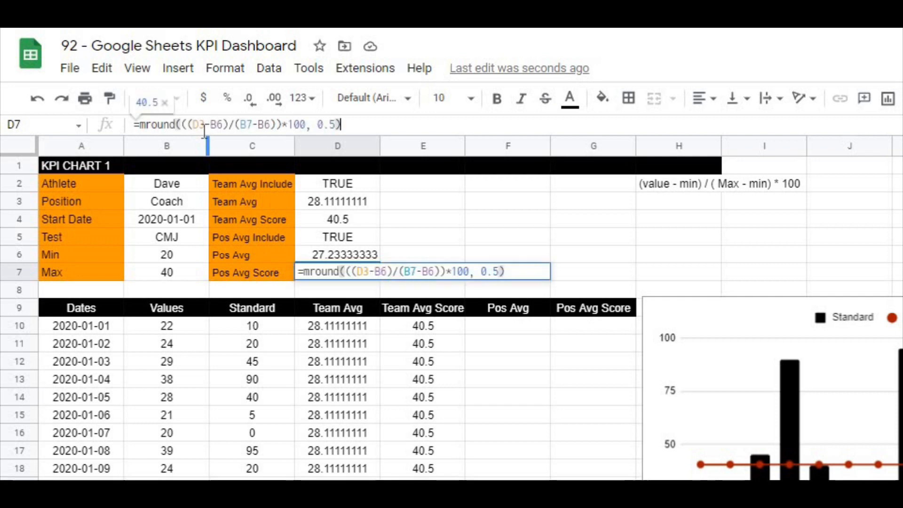
- Point the Pos Avg Score formula in D7 to D6 instead of D3, giving =mround(((D6-B6)/(B7-B6))*100, 0.5)
left_click_drag(205, 125, 194, 125)
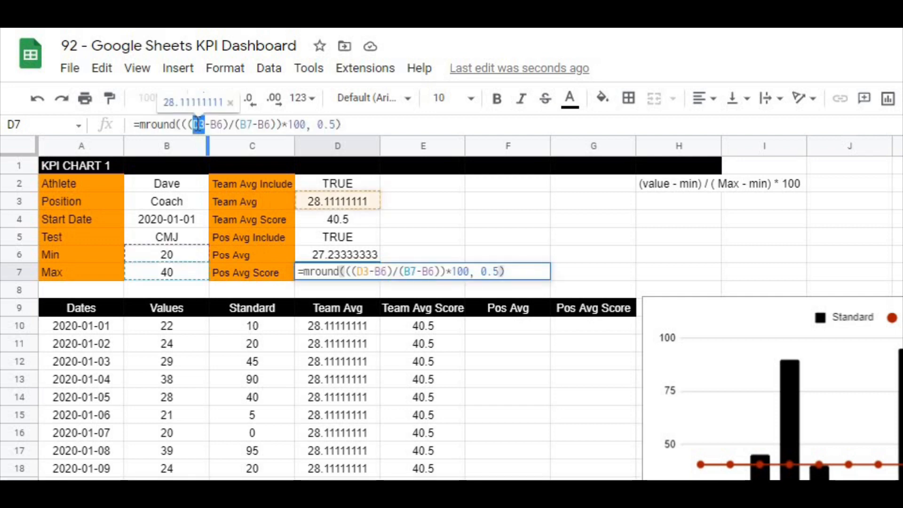
key("BackSpace")
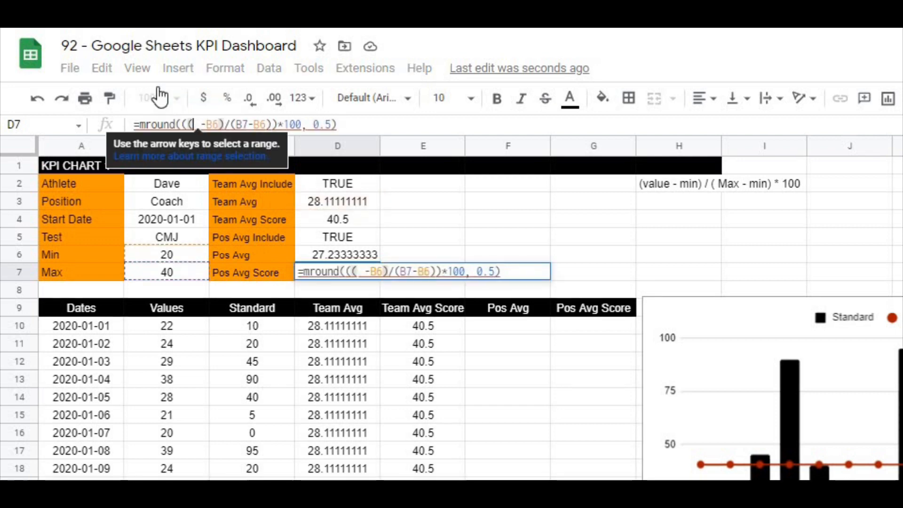
left_click(331, 254)
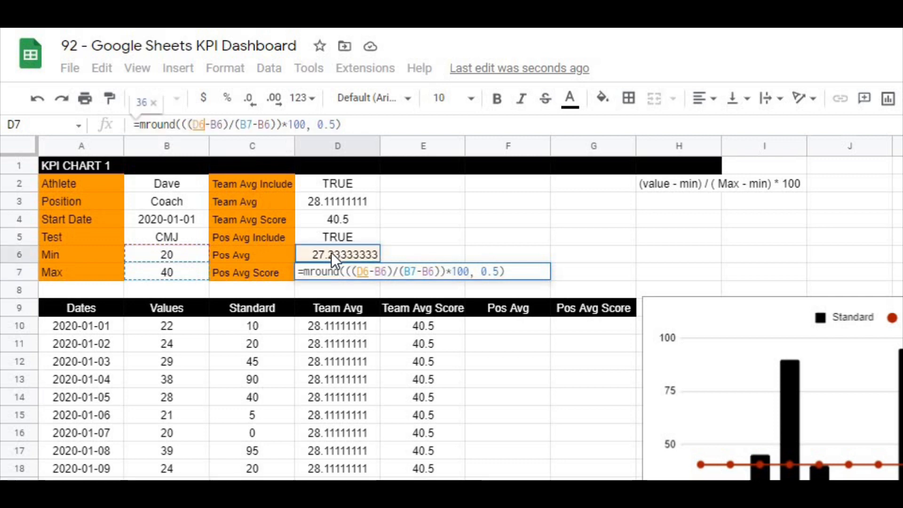
key("Return")
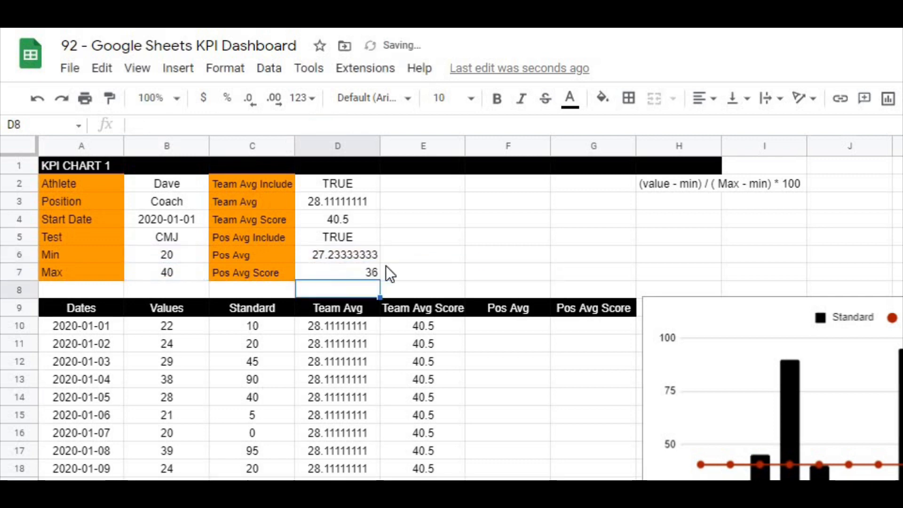
- Centre-align the team and position average values in D2:D7
left_click(378, 276)
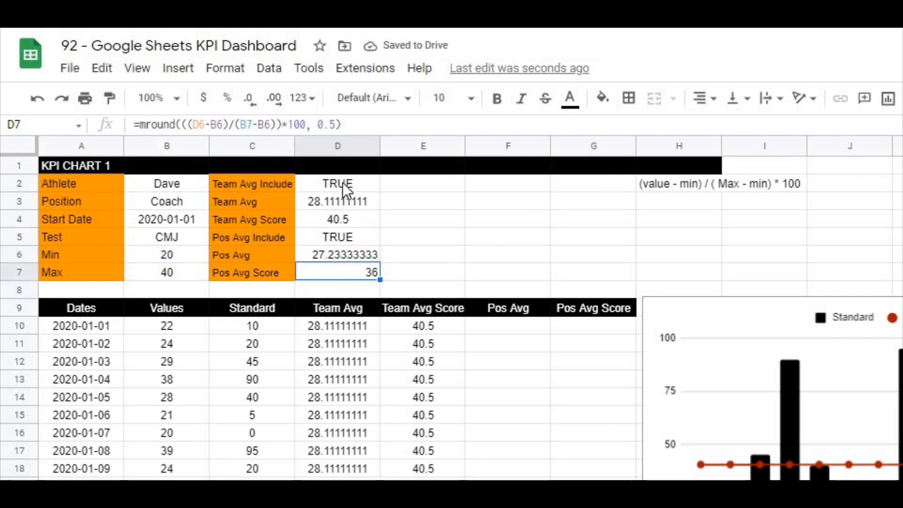
left_click_drag(342, 182, 355, 277)
left_click(705, 99)
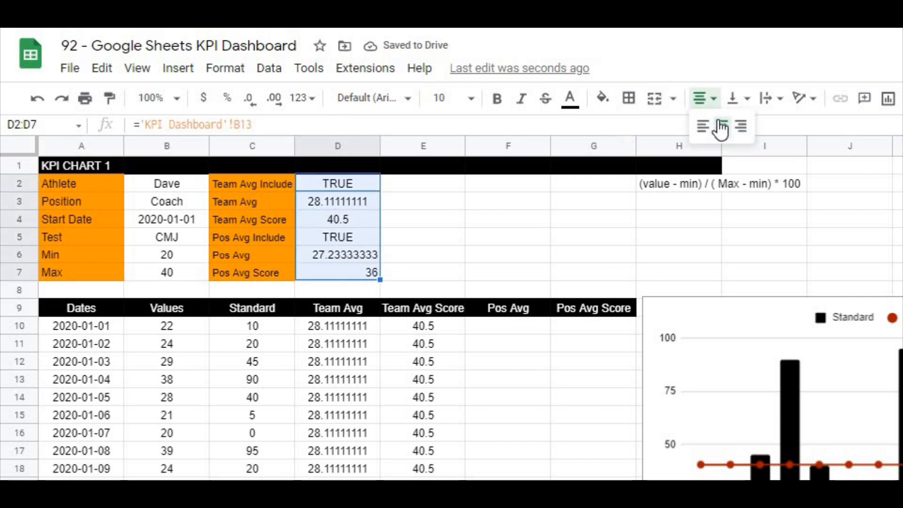
left_click(721, 127)
- Move the KPI chart further right, away from the Pos Avg Score column
left_click(757, 199)
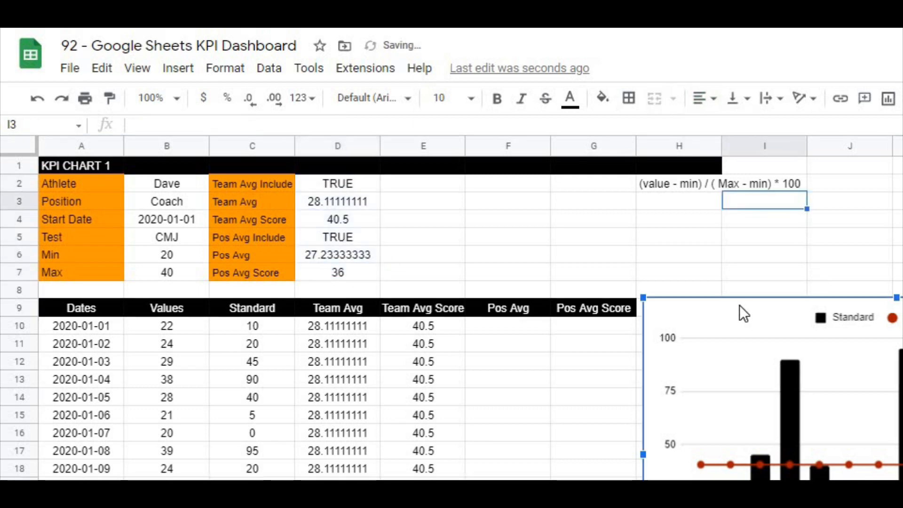
left_click_drag(742, 312, 848, 308)
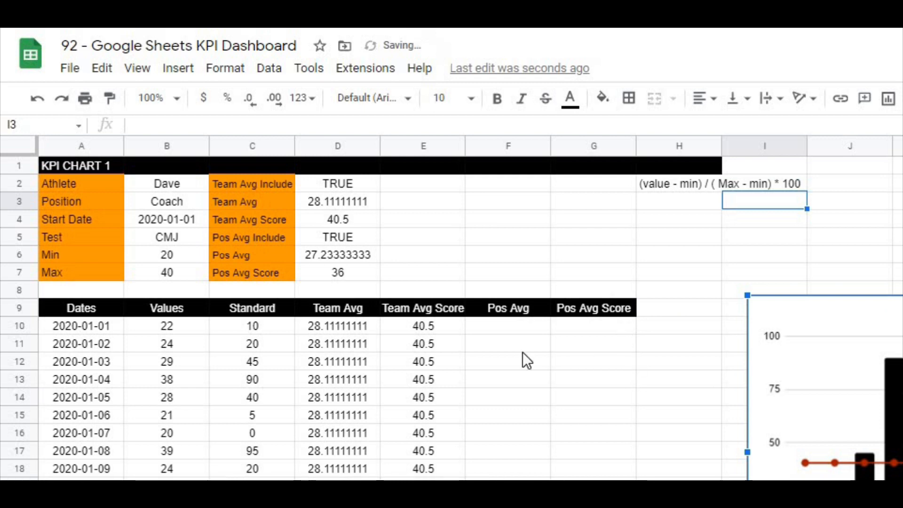
left_click(555, 360)
- Copy the Team Avg column's formula text from D10 into the Pos Avg cell F10, keeping its references unchanged
left_click(354, 323)
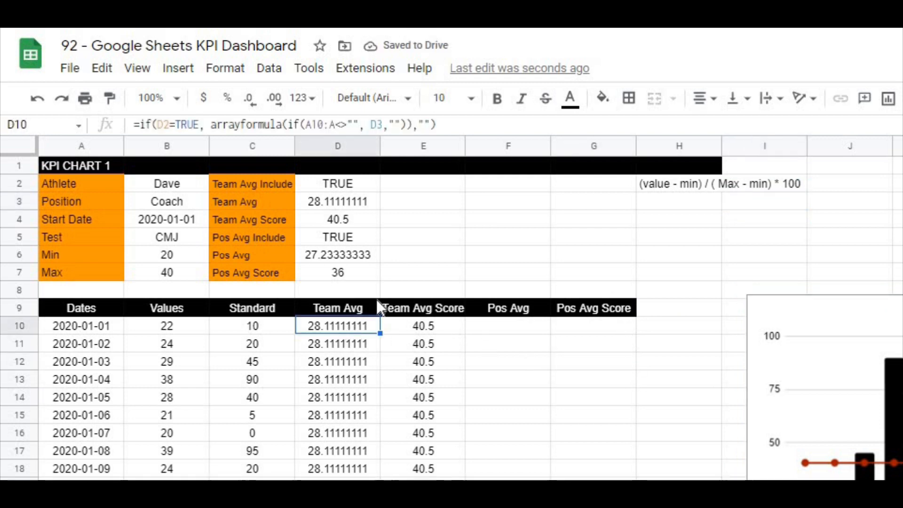
left_click(450, 277)
left_click(351, 327)
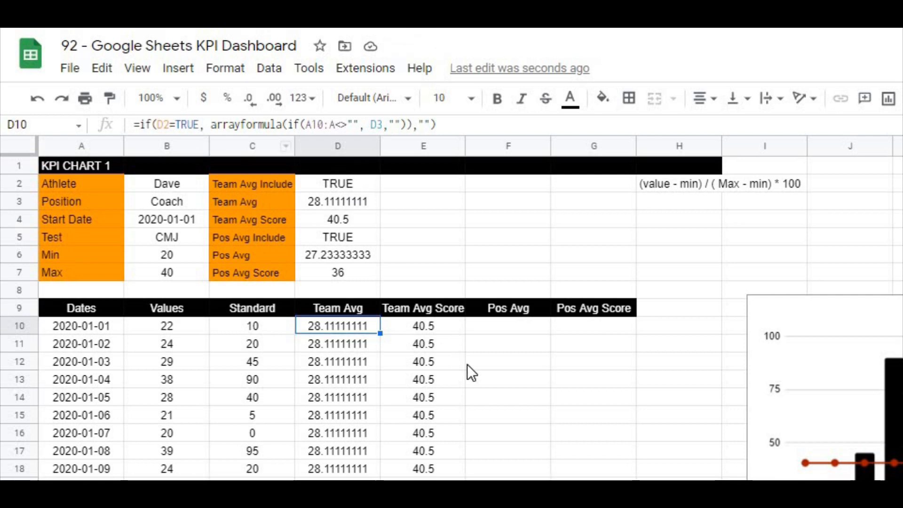
left_click_drag(440, 125, 135, 127)
key("ctrl+c")
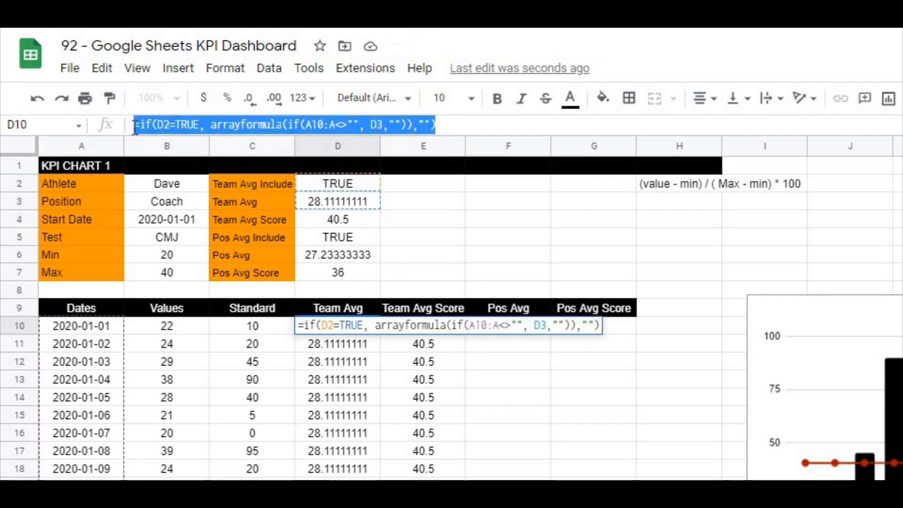
key("Escape")
left_click(509, 331)
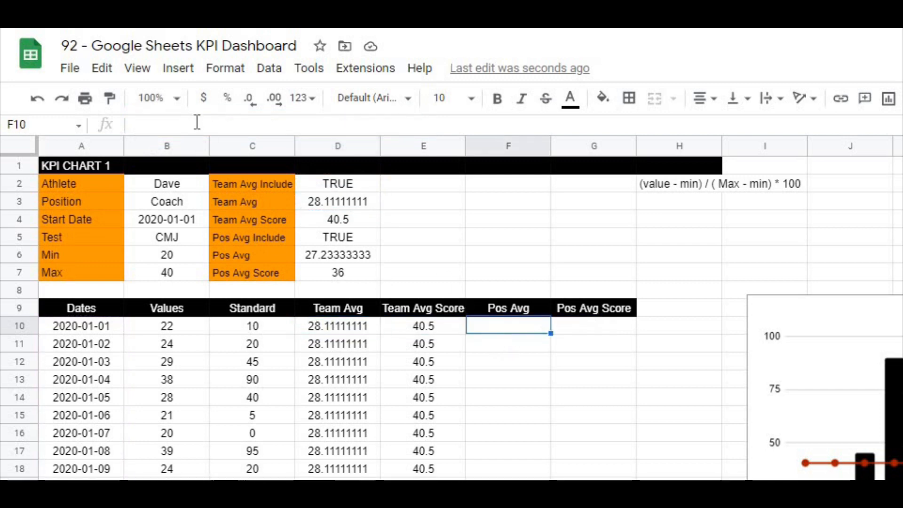
left_click(198, 123)
key("ctrl+v")
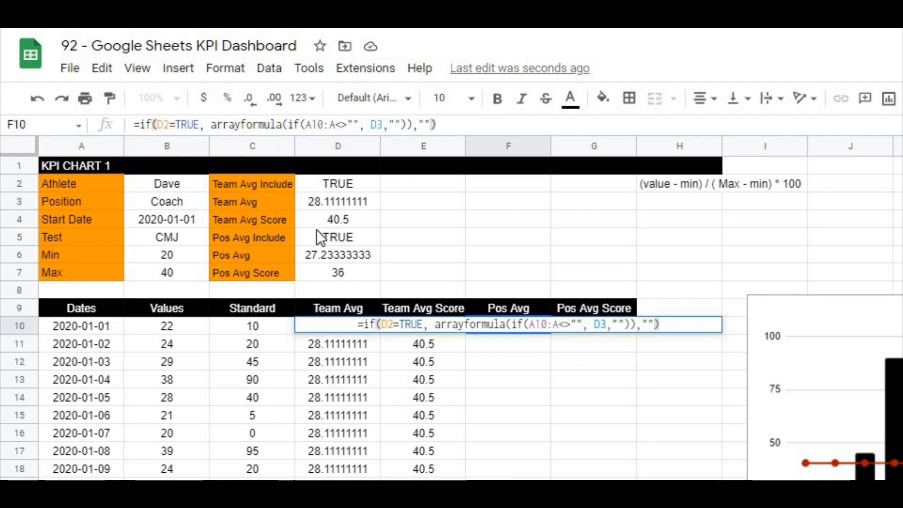
- Adapt the F10 formula to test D5 and return D6, giving =if(D5=TRUE, arrayformula(if(A10:A<>"", D6,"")),"")
double_click(162, 124)
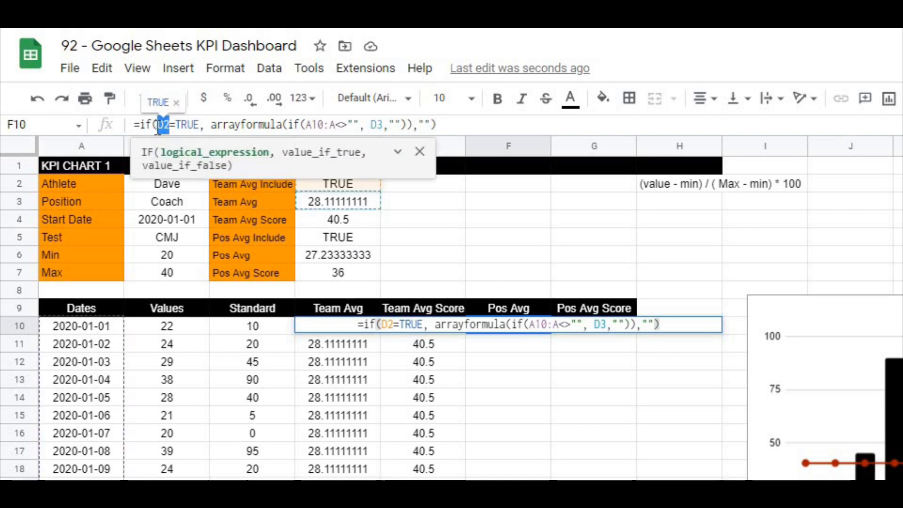
type("D5")
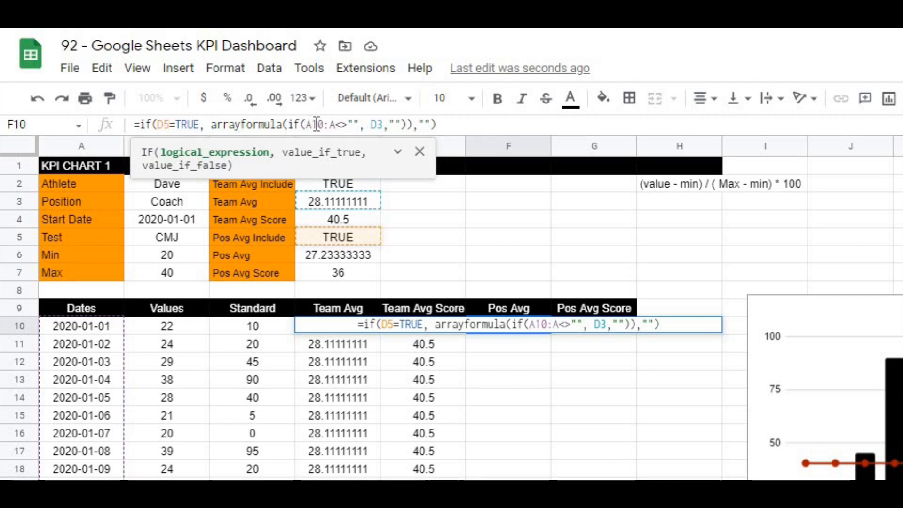
double_click(375, 125)
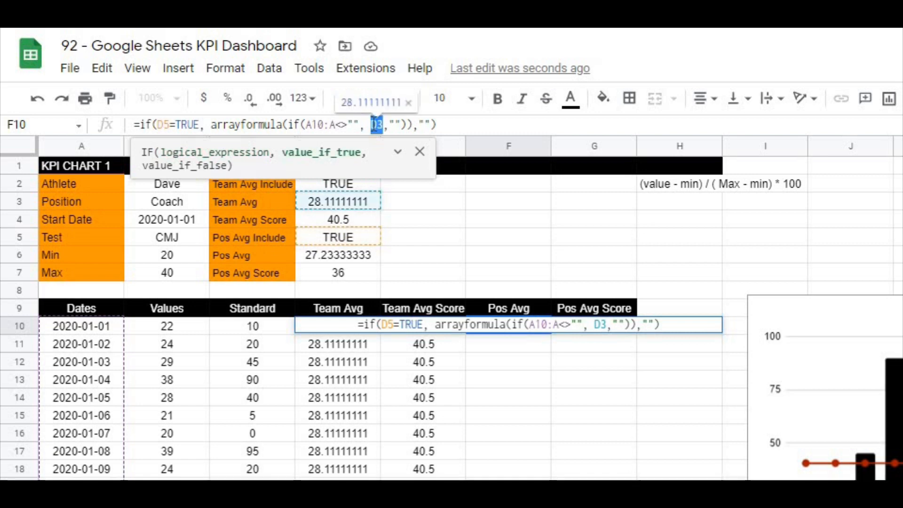
left_click(384, 126)
key("BackSpace")
type("6")
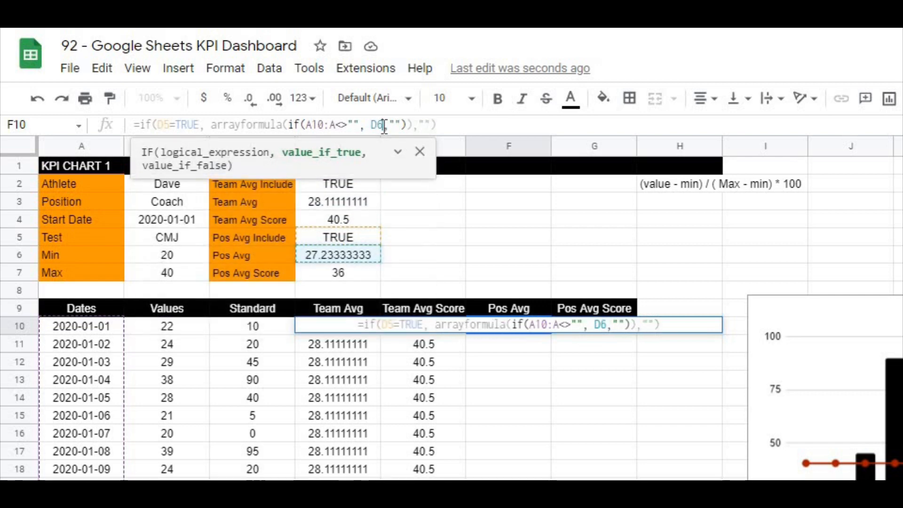
left_click(442, 124)
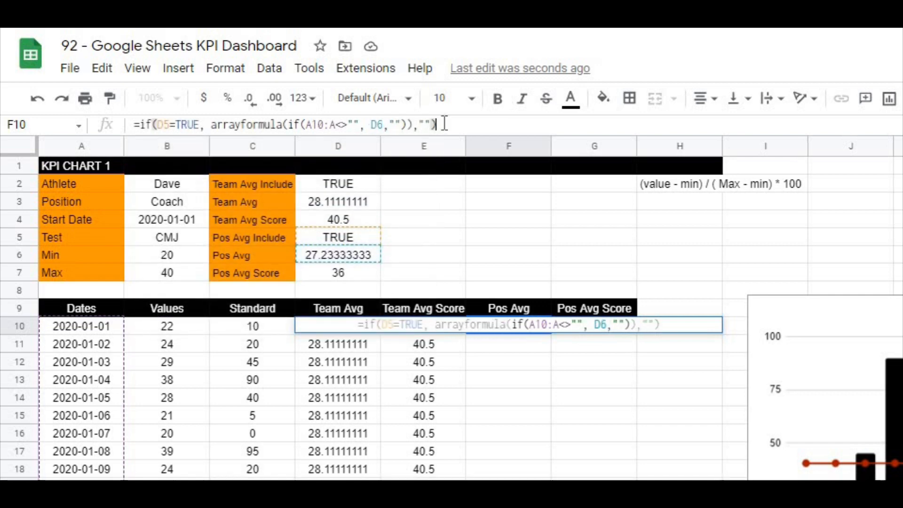
key("Return")
left_click(581, 409)
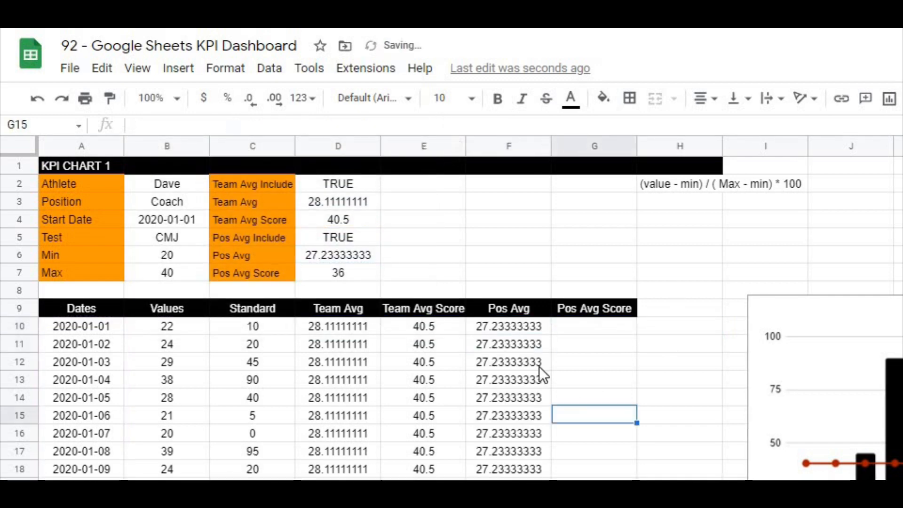
- Copy the Pos Avg formula text from F10 into the Pos Avg Score cell G10, keeping its references unchanged
left_click(527, 337)
left_click(523, 329)
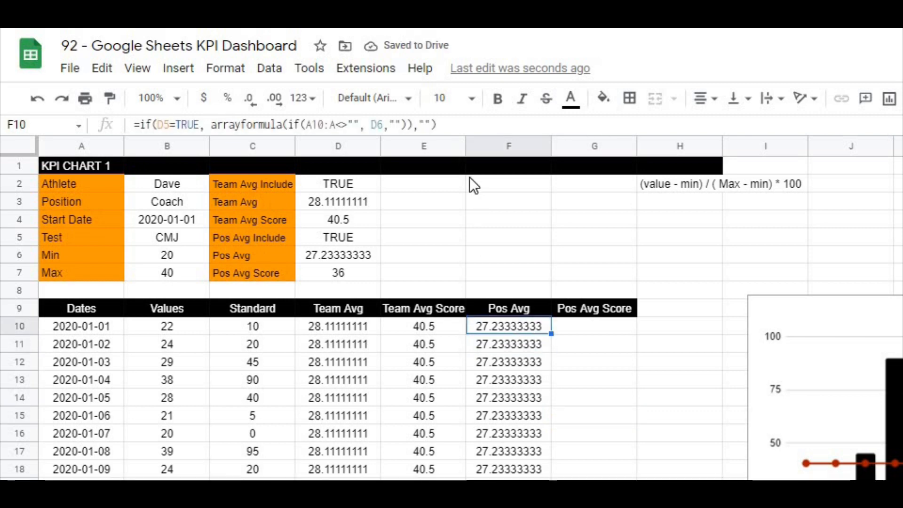
left_click_drag(440, 125, 91, 127)
key("ctrl+c")
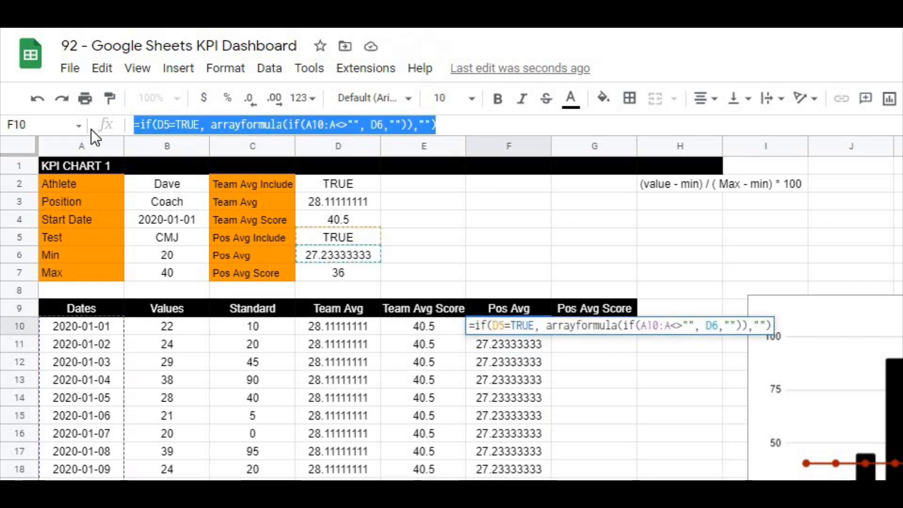
left_click(592, 339)
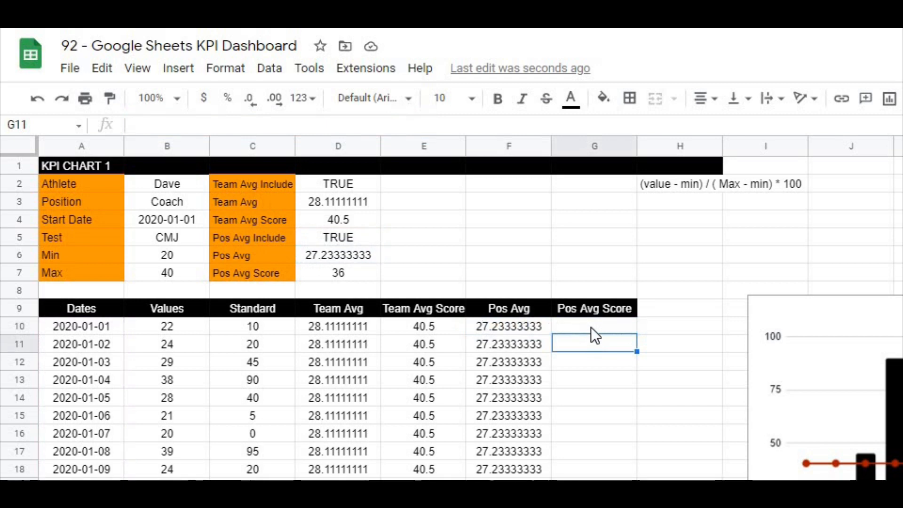
left_click(591, 326)
left_click(342, 125)
key("ctrl+v")
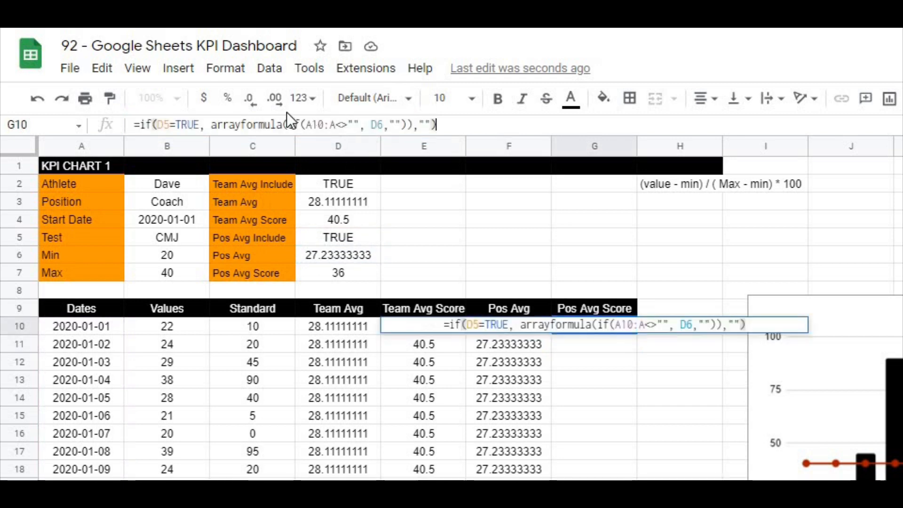
- Make the G10 formula return the position average score in D7 instead of D6
left_click(385, 125)
key("BackSpace")
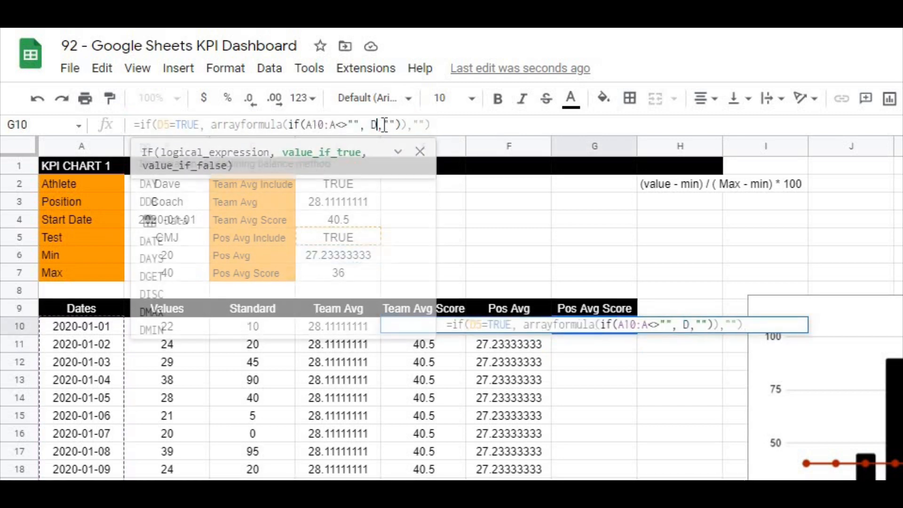
type("7")
key("Return")
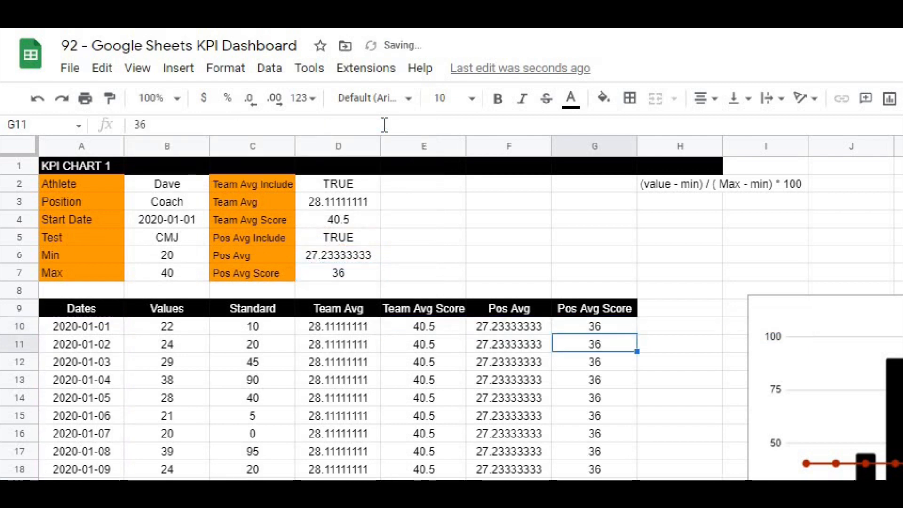
- Move the KPI chart left, closer to the Pos Avg Score column
left_click(212, 355)
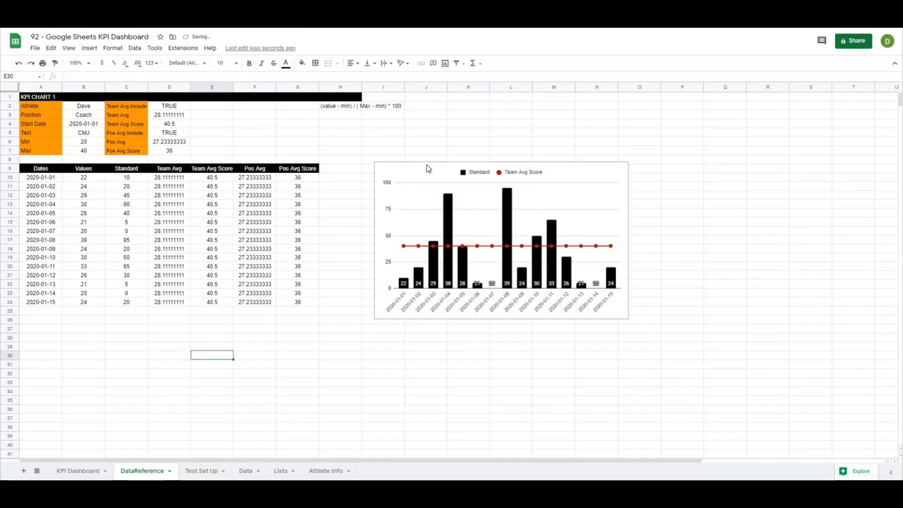
left_click_drag(427, 168, 394, 169)
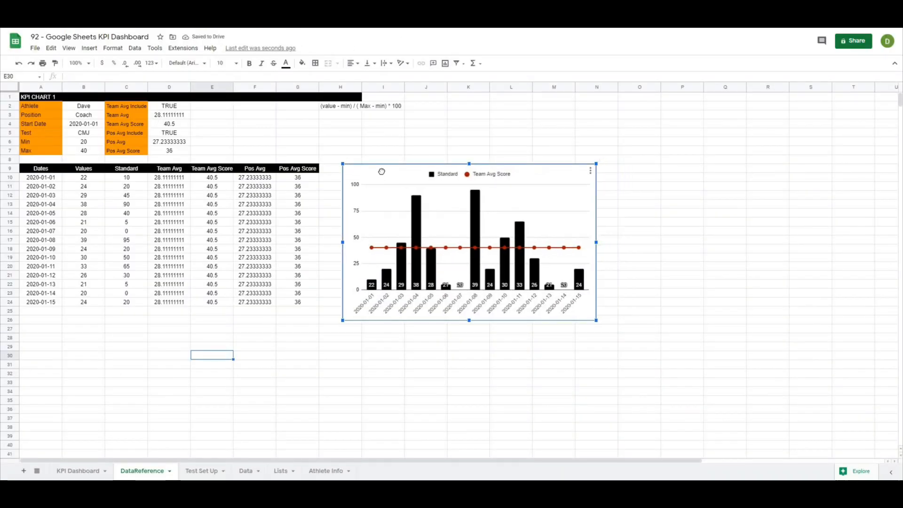
left_click(323, 213)
- Add the range G9:G24 to the KPI chart's data and add Pos Avg Score as a series
left_click(360, 175)
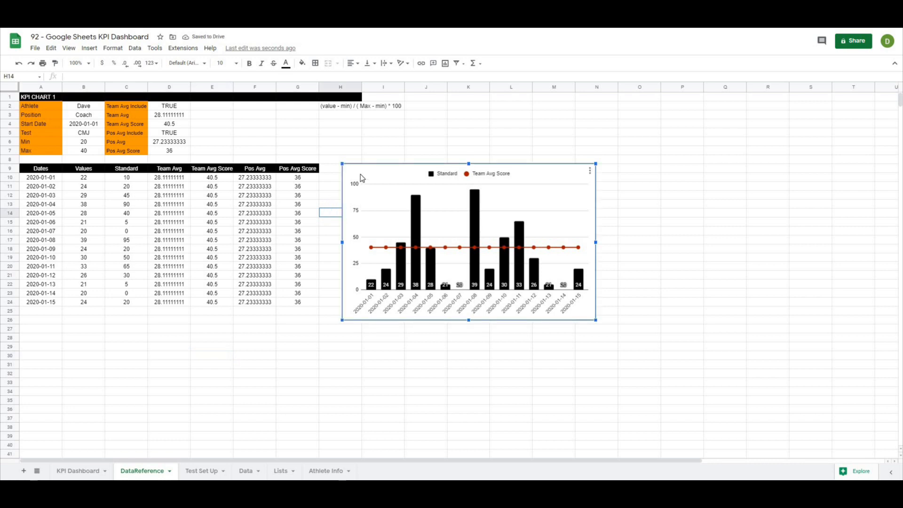
double_click(360, 174)
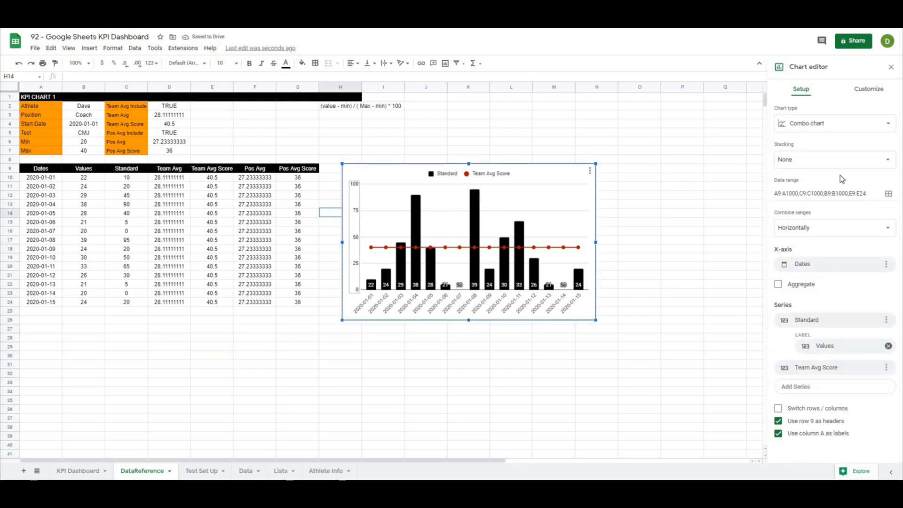
left_click(888, 193)
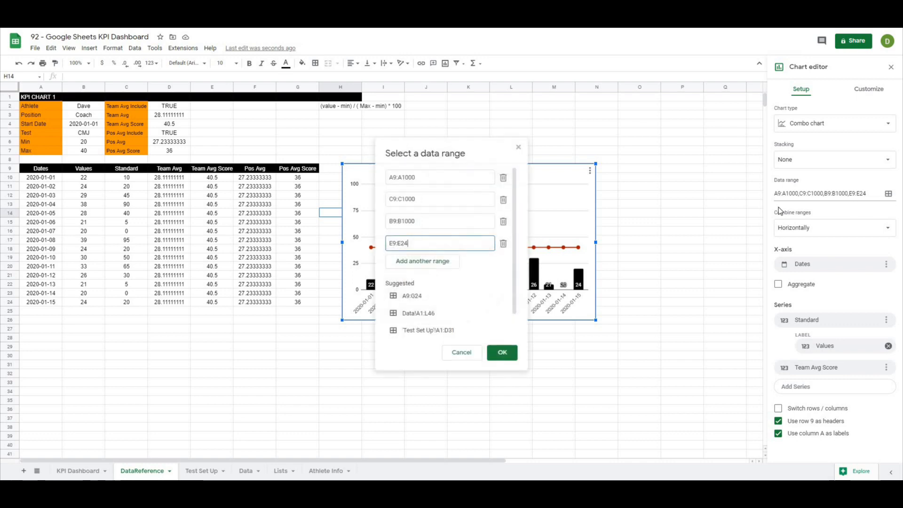
left_click(421, 261)
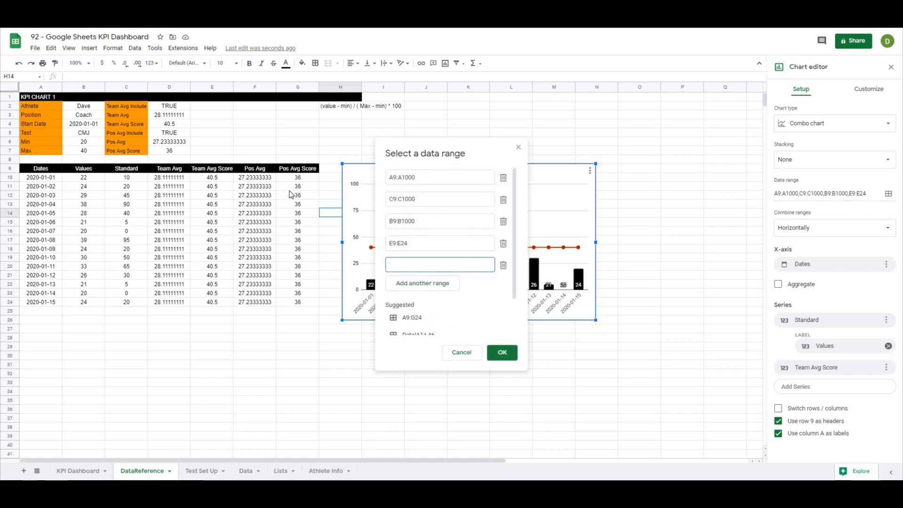
left_click_drag(301, 173, 293, 310)
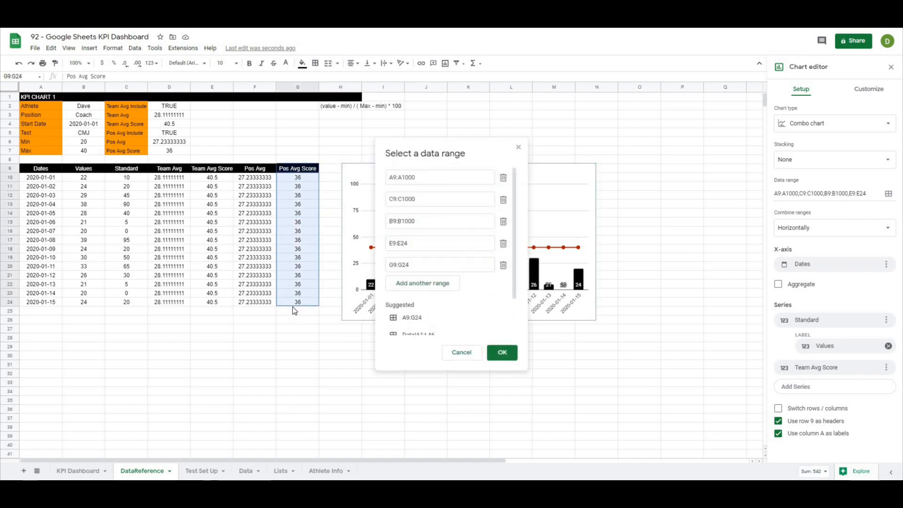
left_click(501, 353)
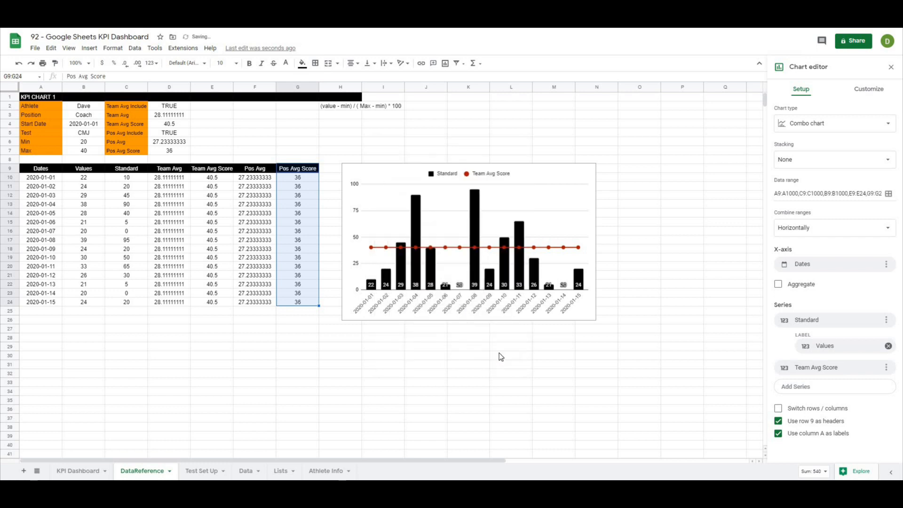
left_click(802, 394)
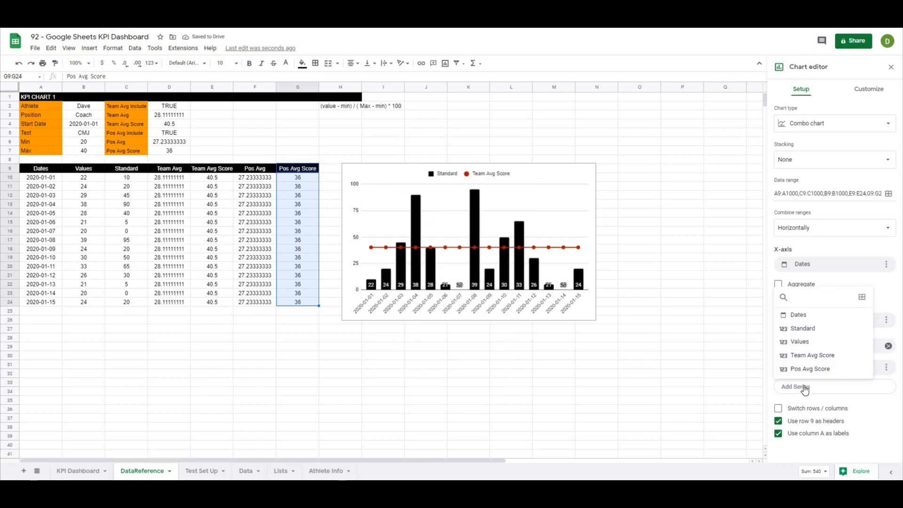
left_click(805, 369)
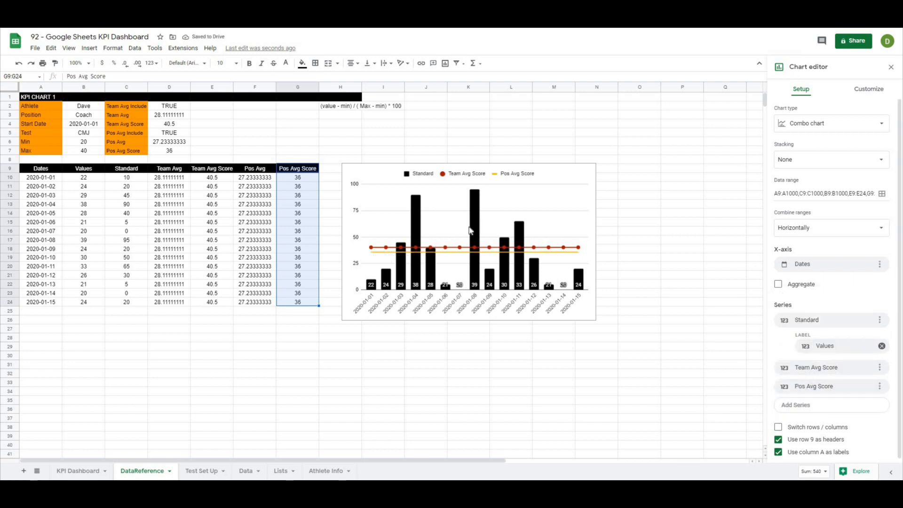
- Format the Pos Avg Score series as a dotted line 4px thick and close the chart editor
left_click(865, 90)
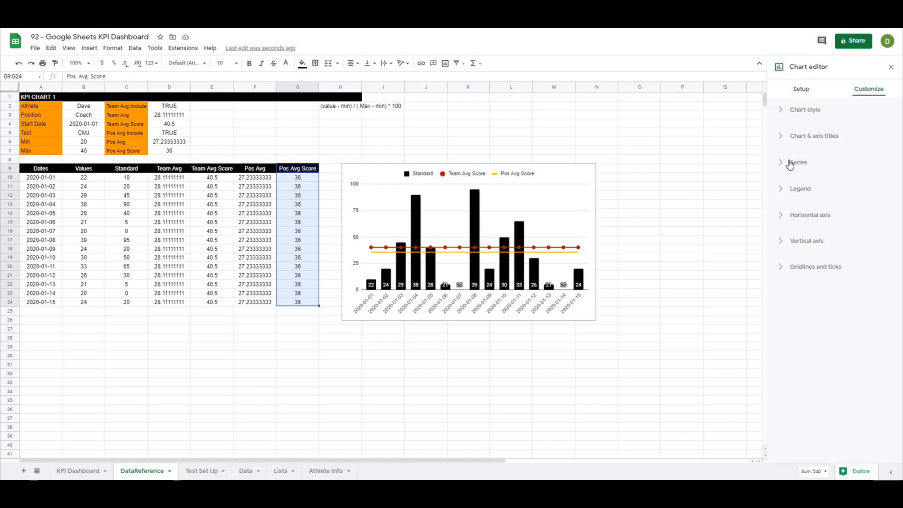
left_click(790, 162)
left_click(805, 194)
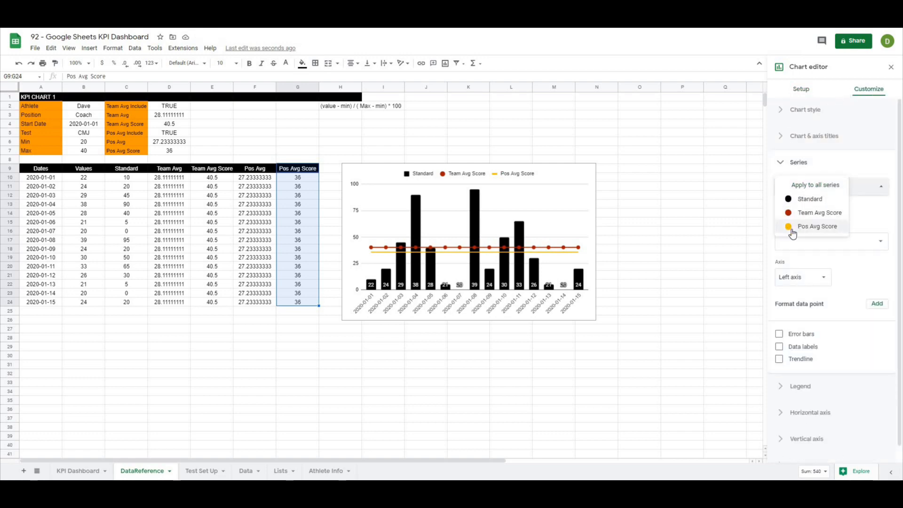
left_click(792, 231)
left_click(875, 281)
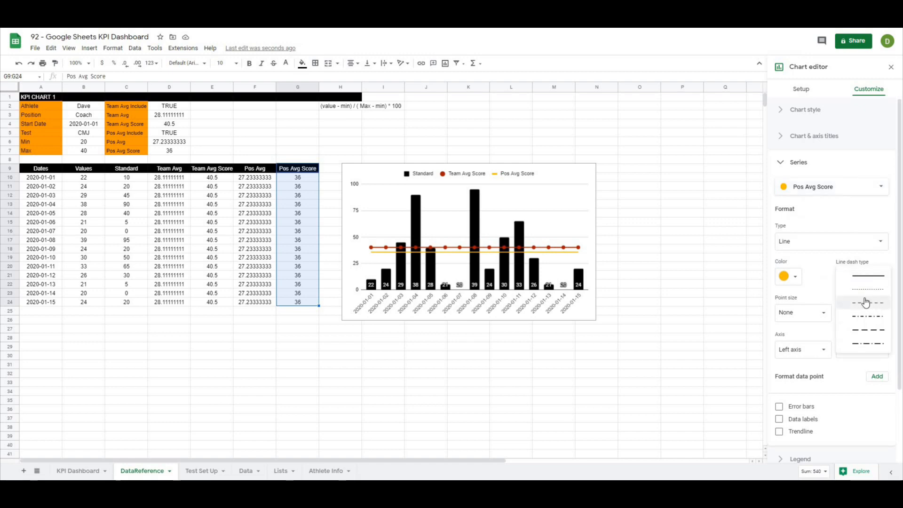
left_click(868, 288)
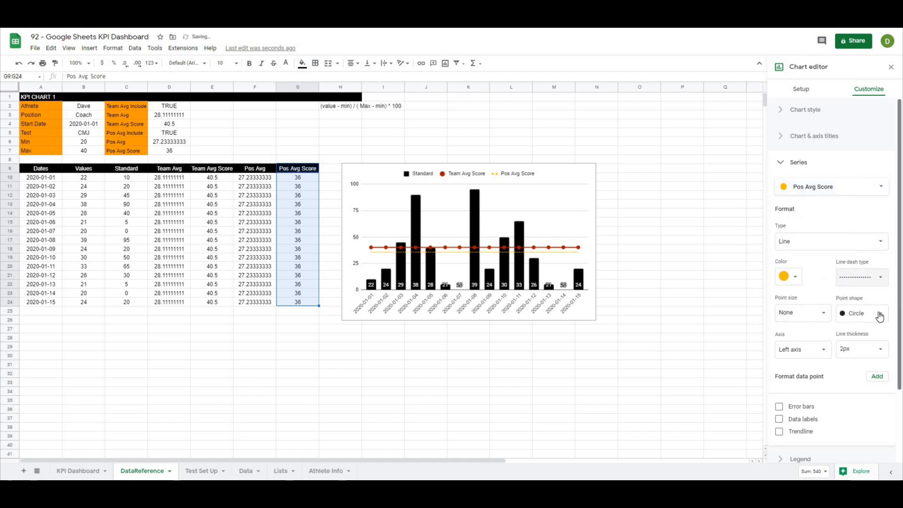
left_click(878, 350)
left_click(856, 395)
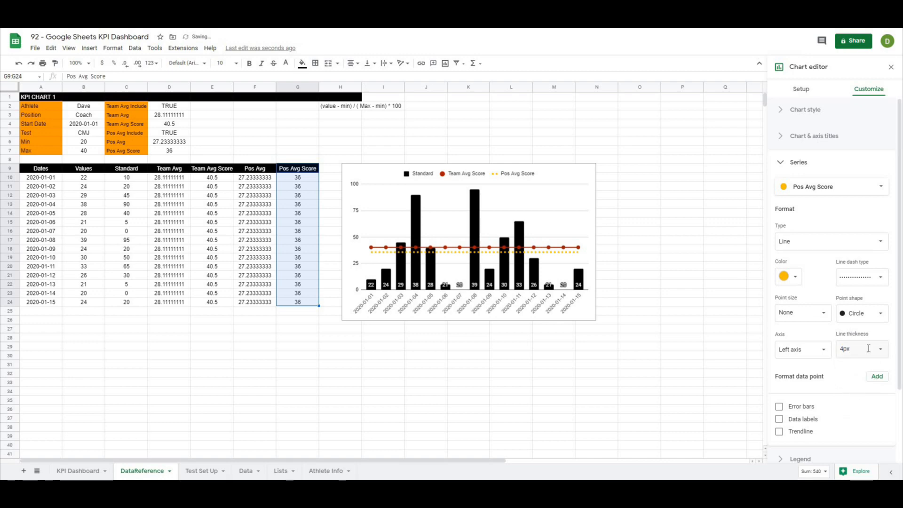
left_click_drag(839, 351, 843, 351)
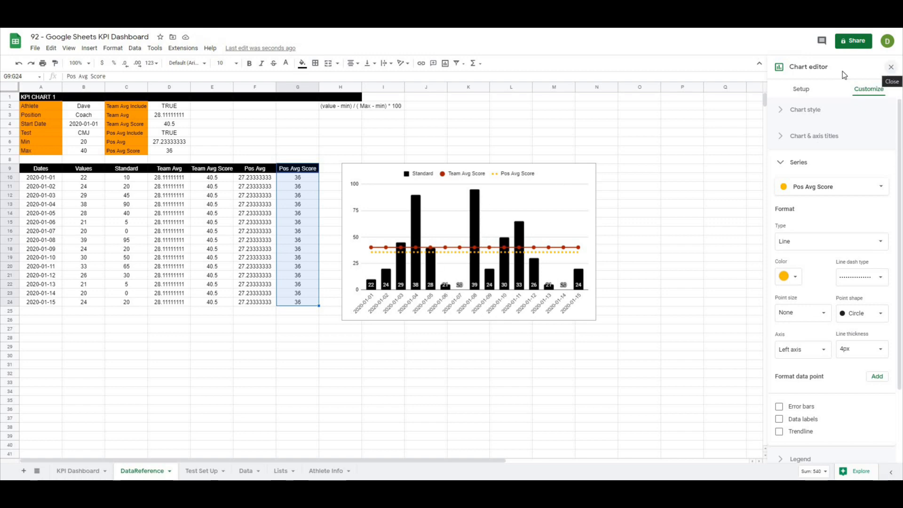
left_click(890, 69)
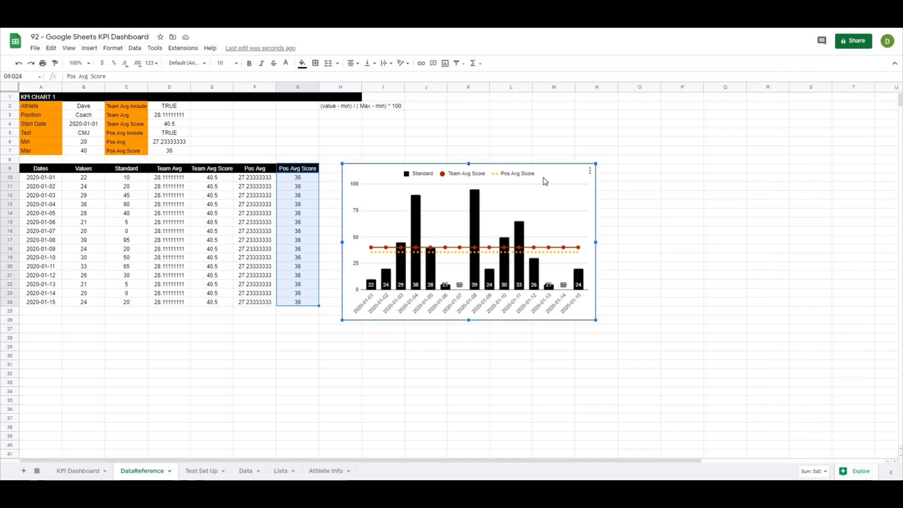
- Replace the existing chart on the KPI Dashboard sheet with a copy of the updated KPI chart from DataReference
left_click(79, 470)
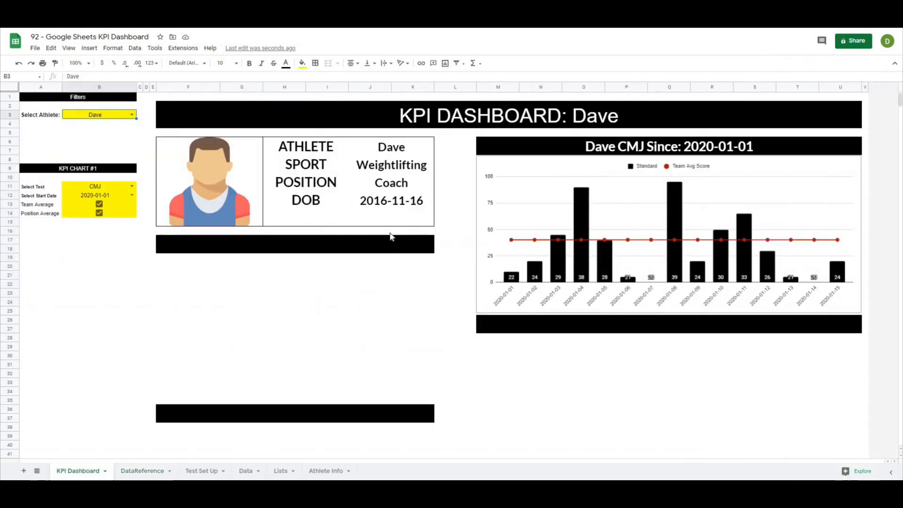
left_click(478, 209)
key("Delete")
key("ctrl+v")
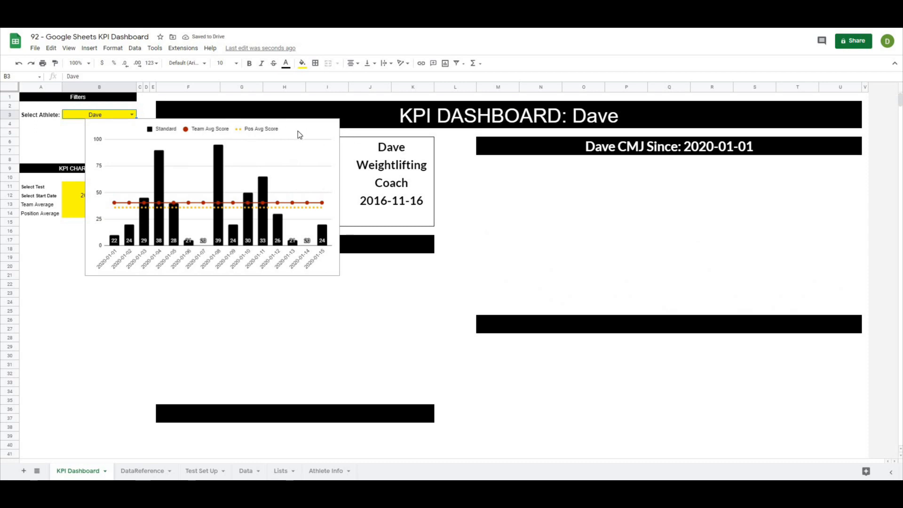
- Place the pasted chart directly under the CMJ title bar and widen it to span columns M to U
left_click_drag(298, 131, 697, 167)
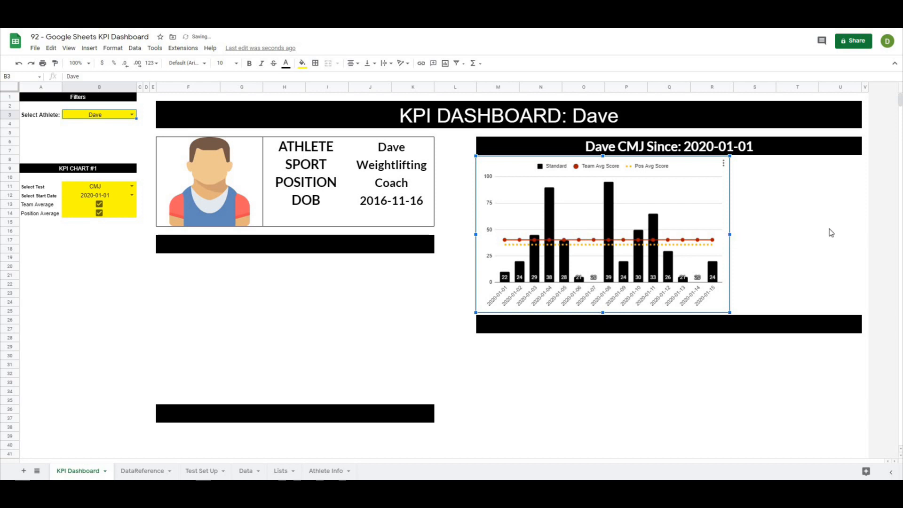
left_click_drag(829, 232, 862, 230)
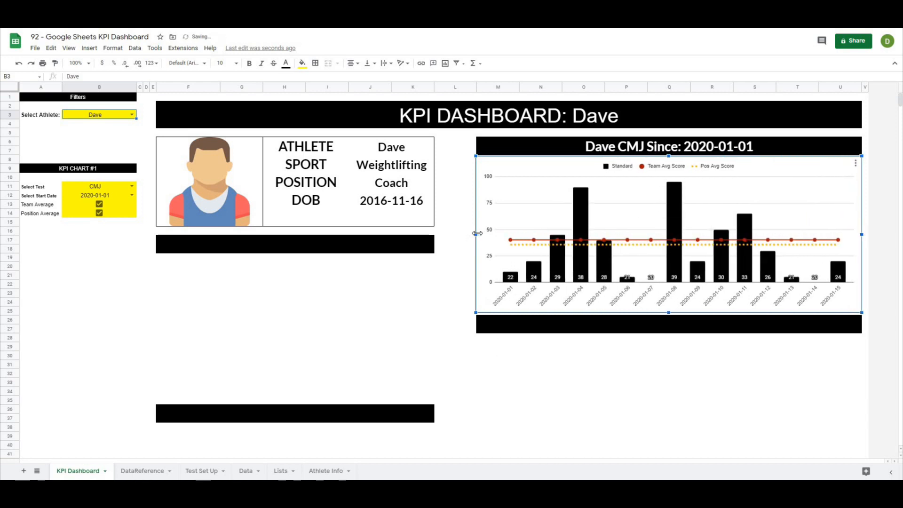
left_click_drag(476, 233, 478, 233)
left_click(445, 258)
left_click(501, 196)
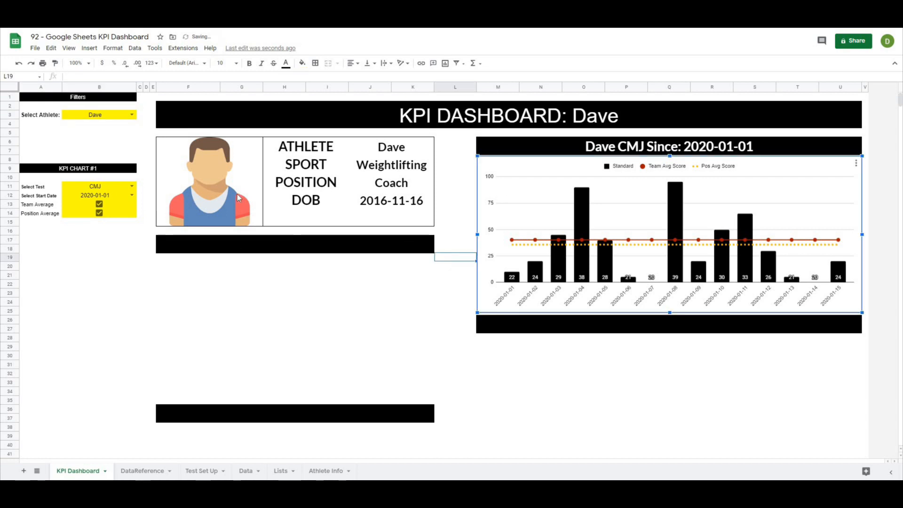
- Test the Team Average and Position Average checkboxes by turning them off and on, leaving both checked
left_click(100, 213)
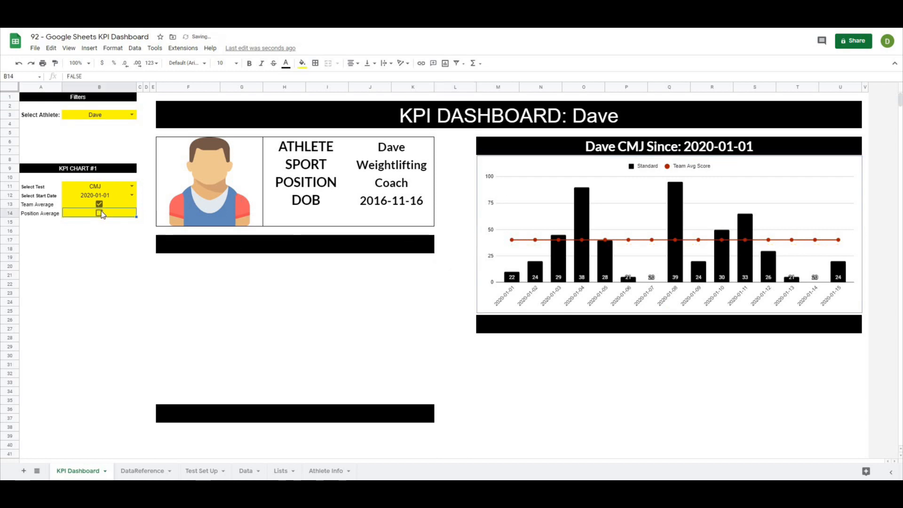
left_click(98, 205)
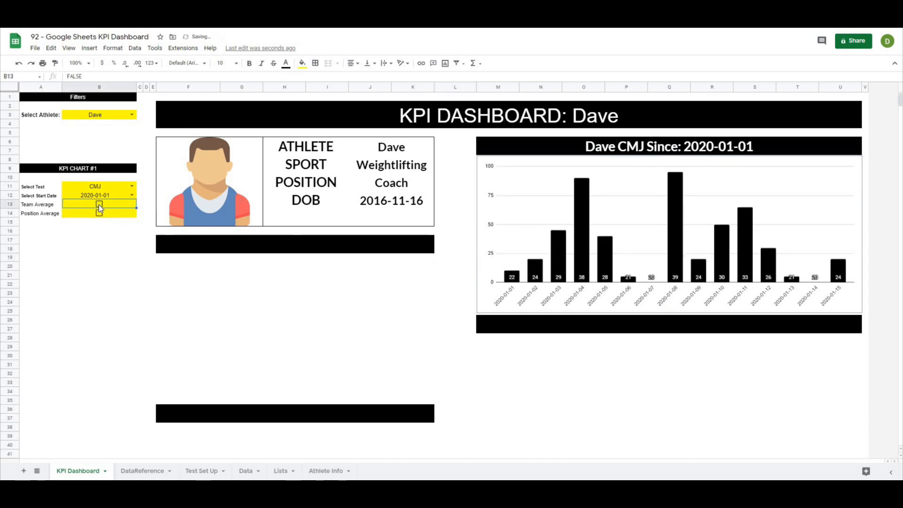
left_click(100, 213)
left_click(99, 204)
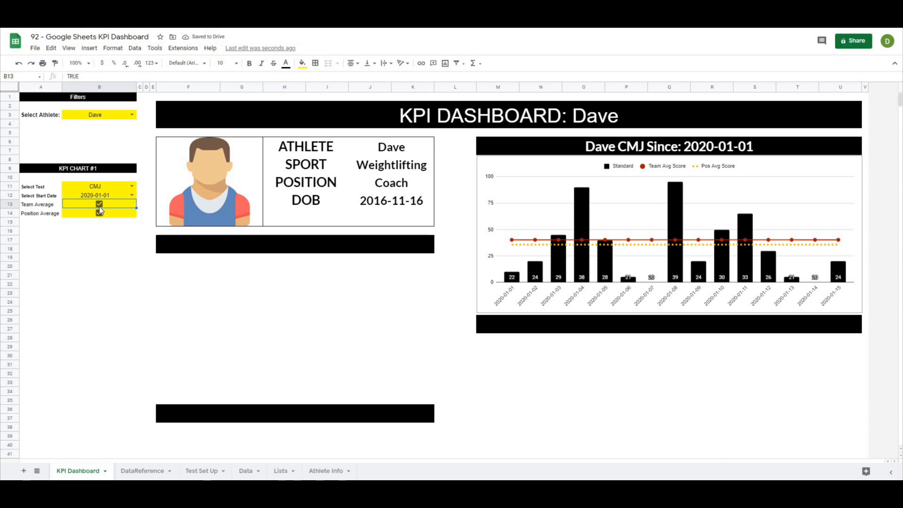
left_click(99, 204)
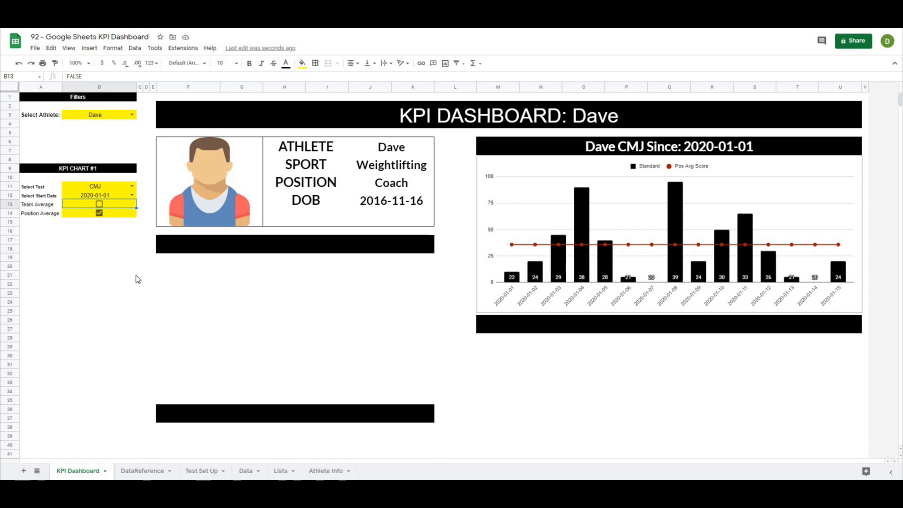
left_click(99, 204)
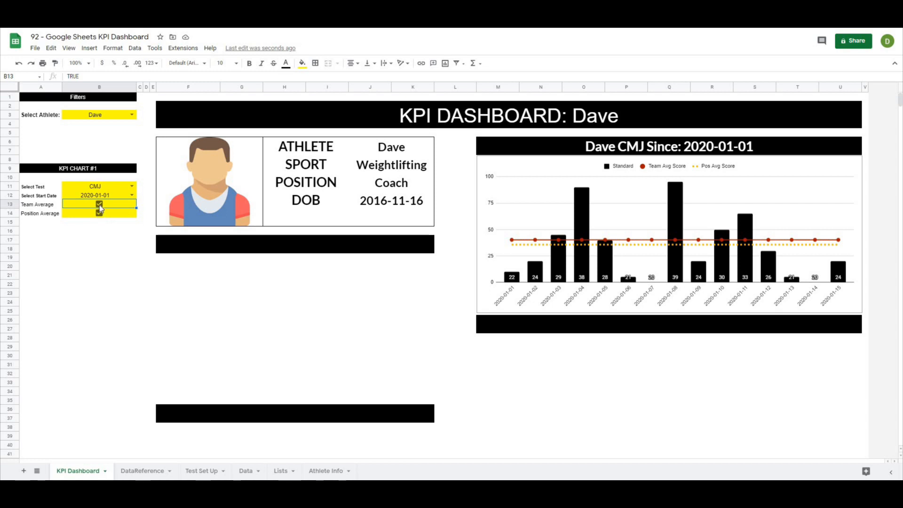
left_click(99, 257)
- Copy the KPI CHART #1 filter block A9:B14 to A17 and rename the copy's header KPI CHART #2
left_click(38, 168)
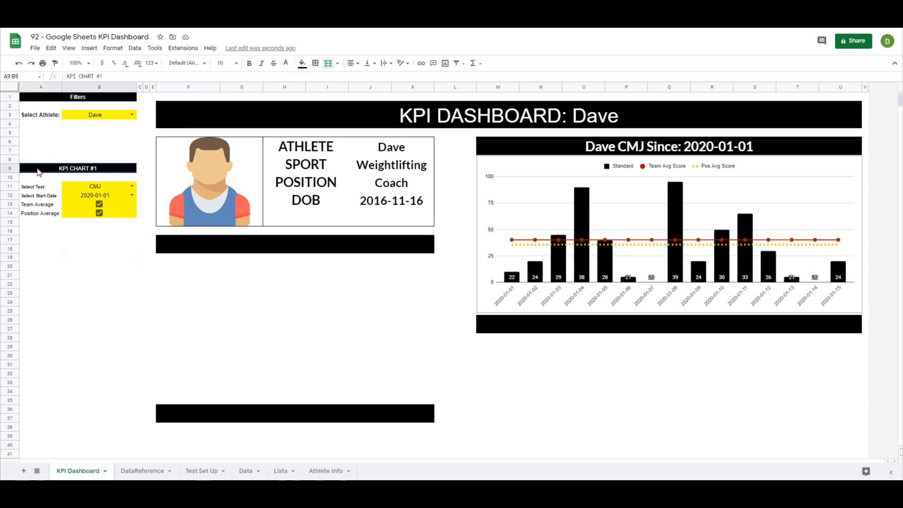
left_click_drag(43, 189, 53, 217)
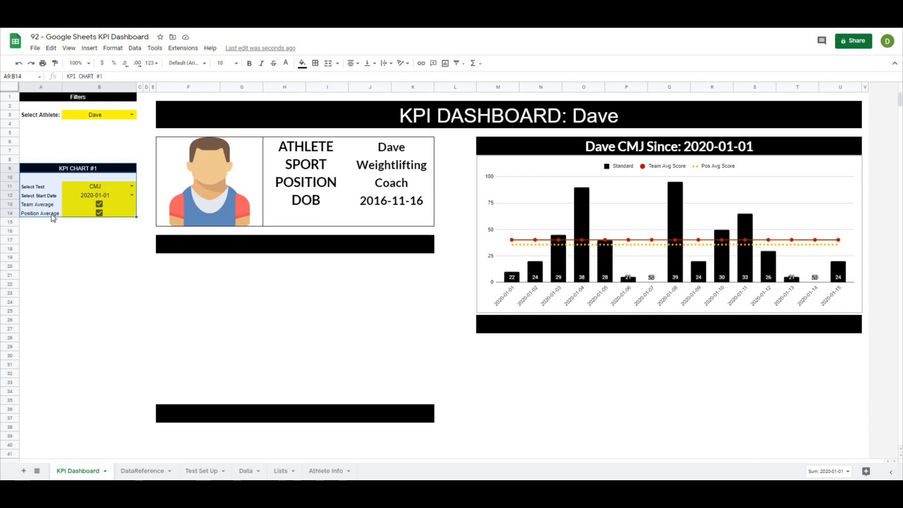
left_click(52, 244)
left_click(39, 169)
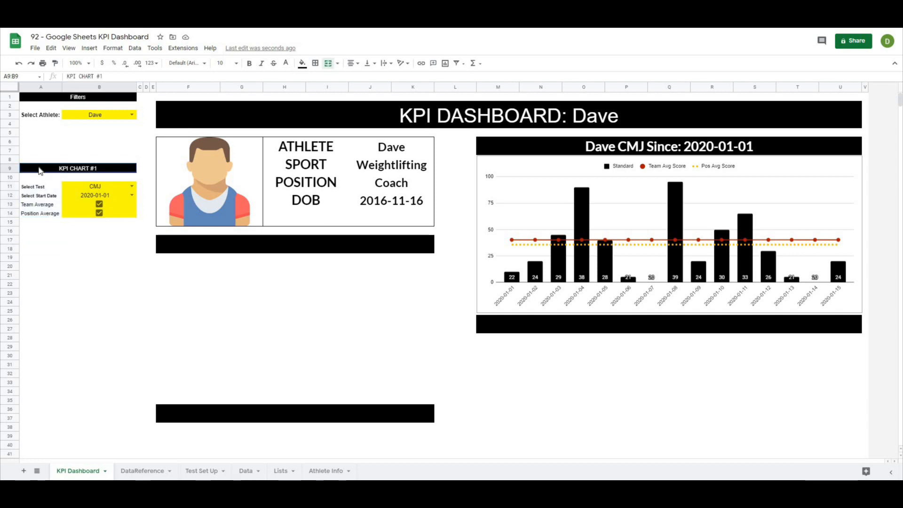
left_click_drag(42, 198, 41, 213)
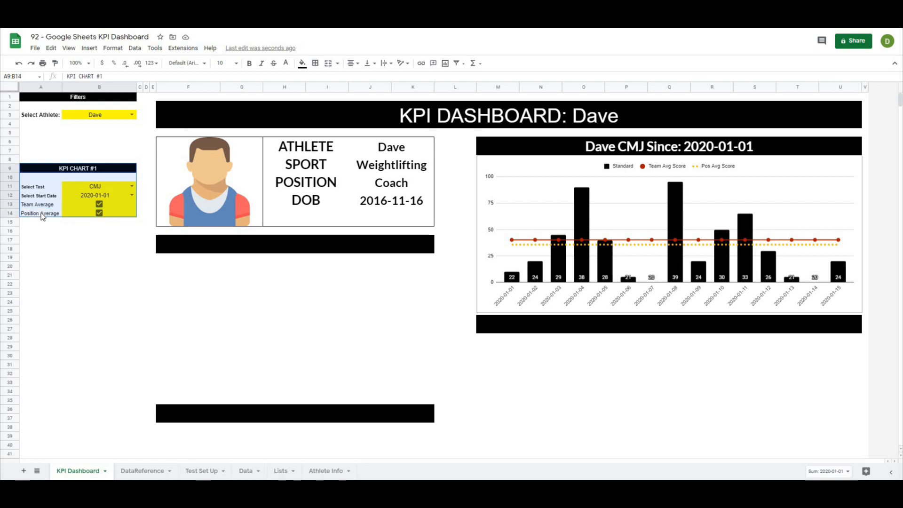
key("ctrl+c")
left_click(25, 239)
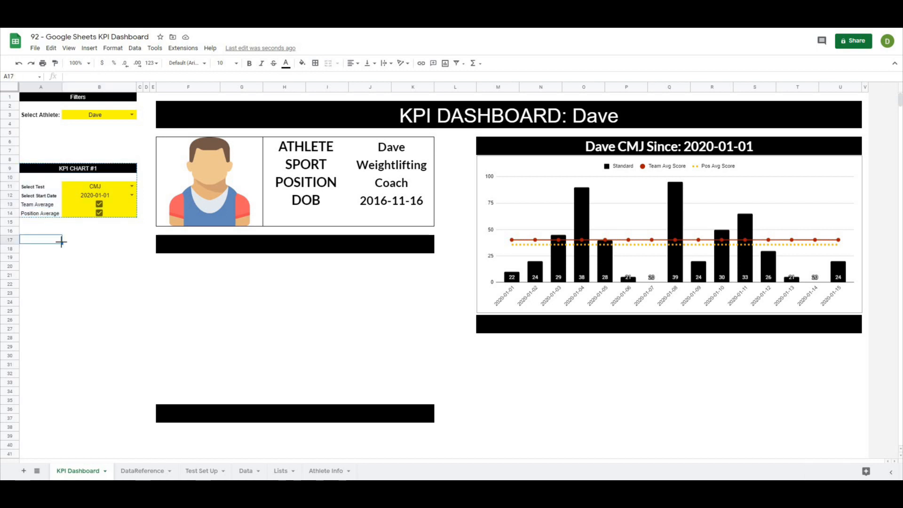
key("ctrl+v")
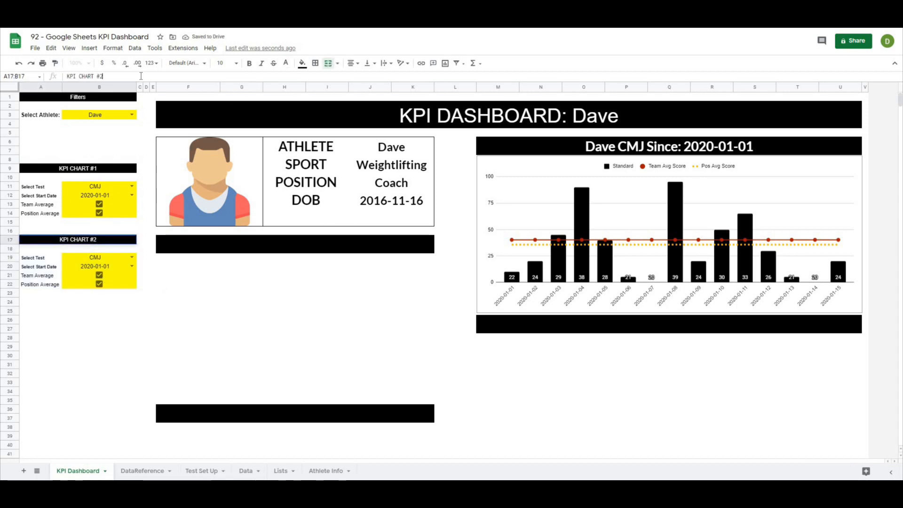
left_click(105, 321)
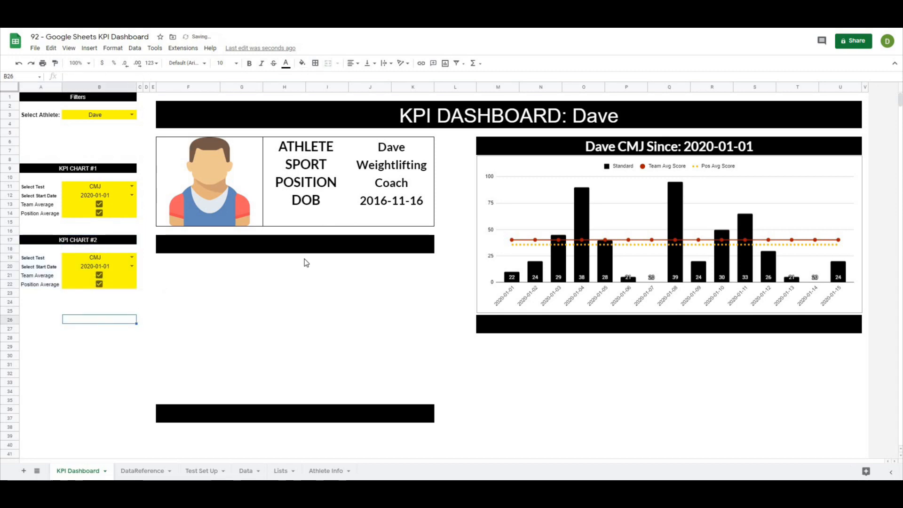
- Copy the first chart's dynamic title from M6:U7 into the empty black title bar at M26:U27
left_click(605, 144)
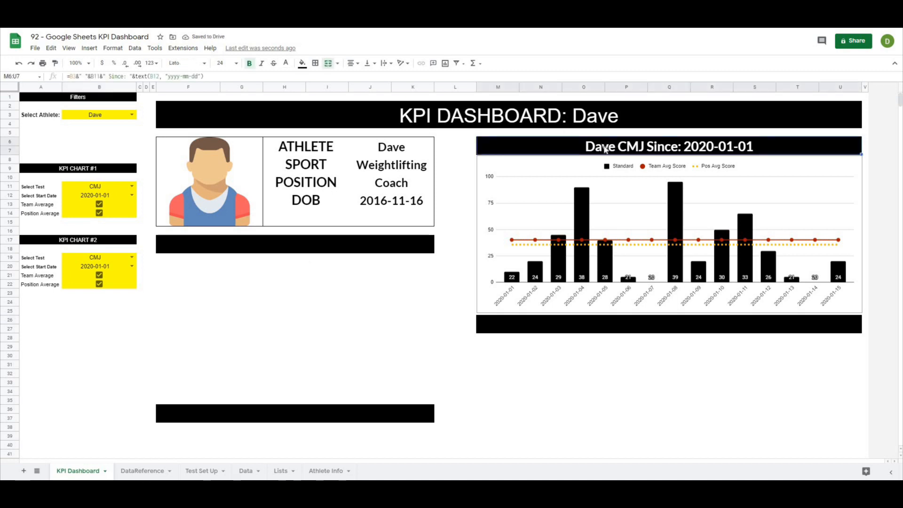
left_click_drag(216, 76, 54, 84)
key("Escape")
key("ctrl+c")
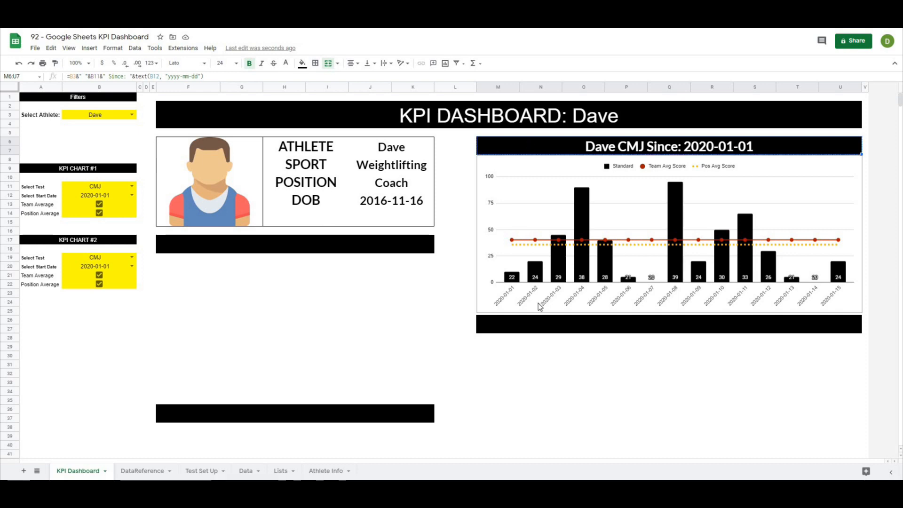
left_click(543, 328)
key("ctrl+v")
left_click(538, 346)
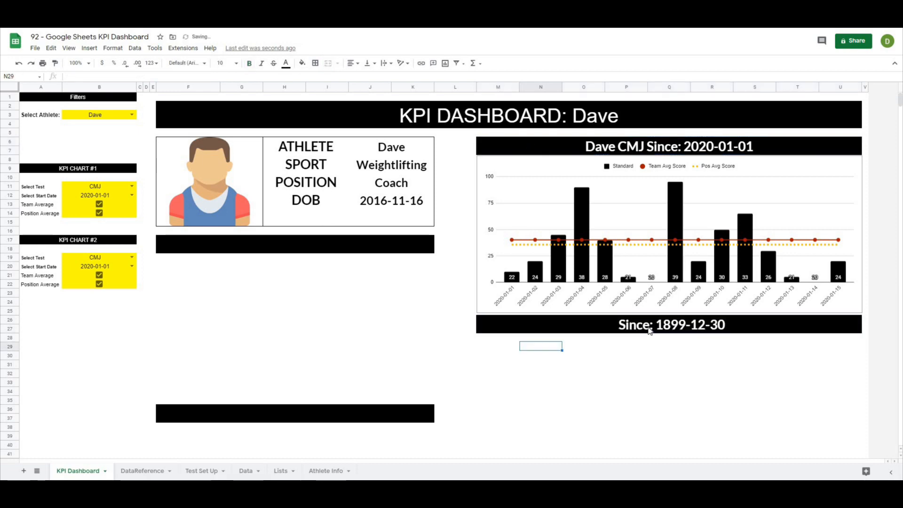
- Edit the second chart title's formula to reference athlete B3, test B19 and start date B20
left_click(649, 325)
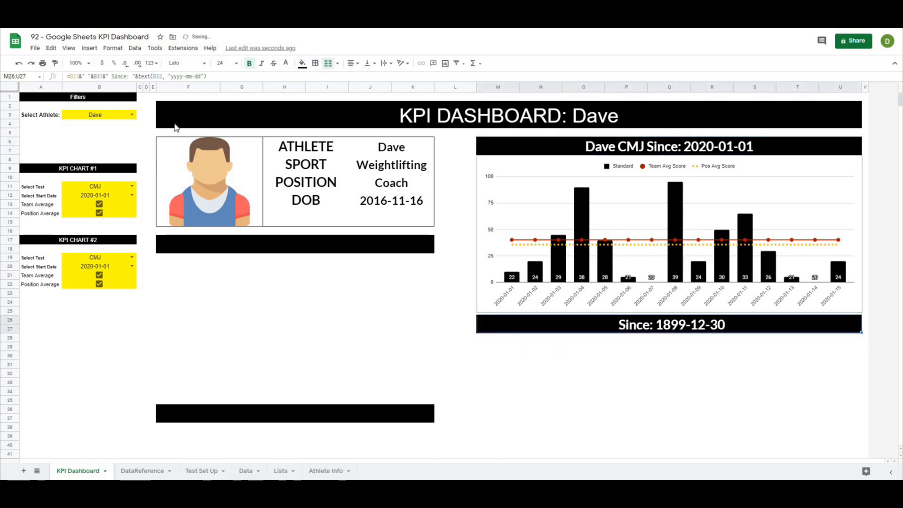
left_click(79, 76)
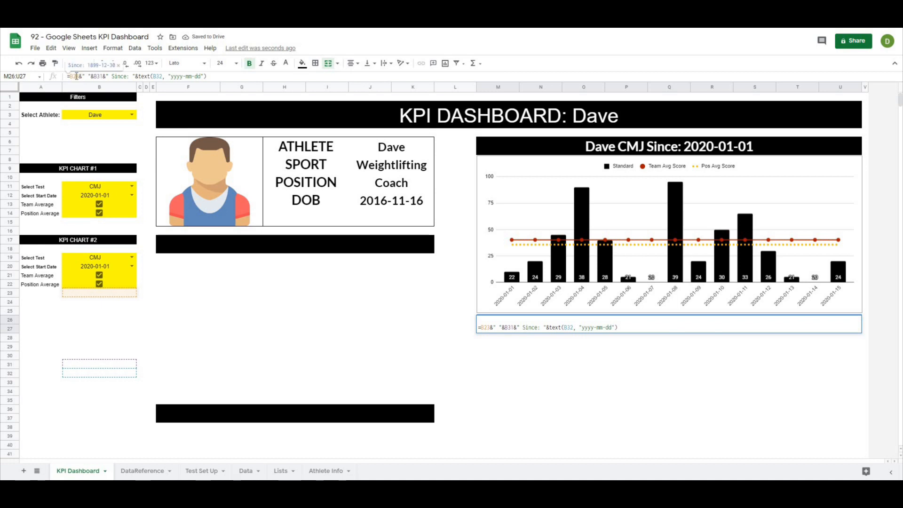
left_click(120, 114)
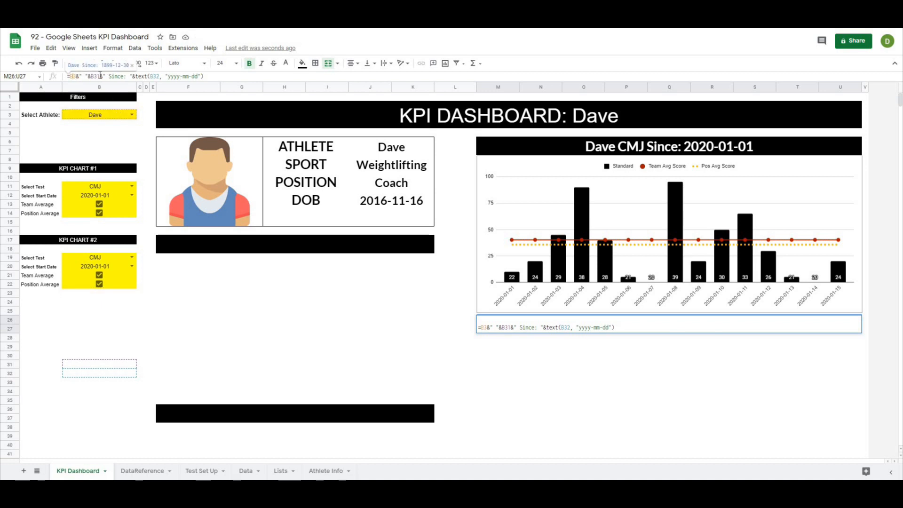
type("19")
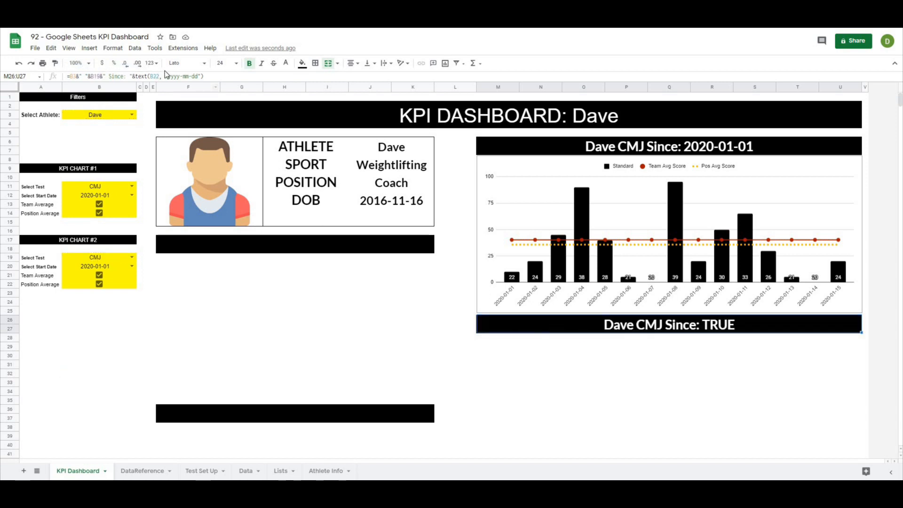
left_click(160, 76)
key("BackSpace")
type("0")
key("Return")
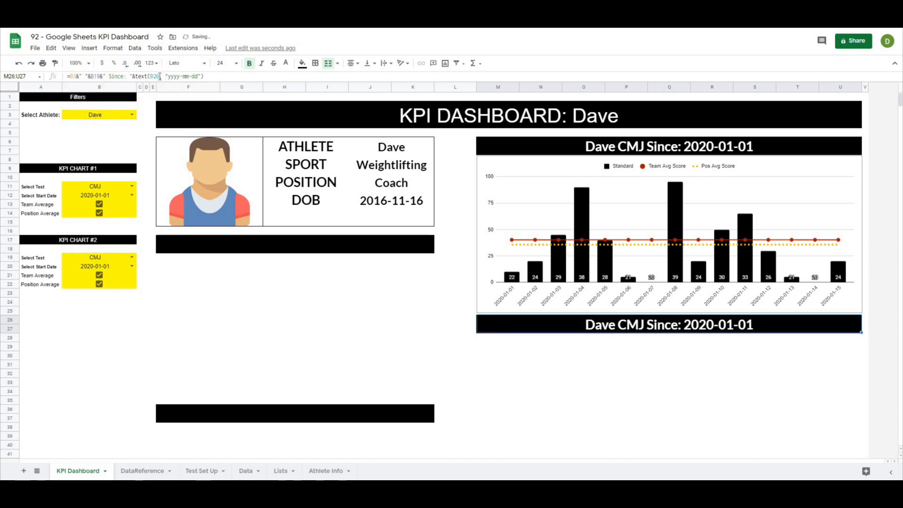
- Test the second title by setting KPI CHART #2's test to Pro Agility, Bench 1RM and finally 10m Sprint
left_click(132, 257)
left_click(94, 299)
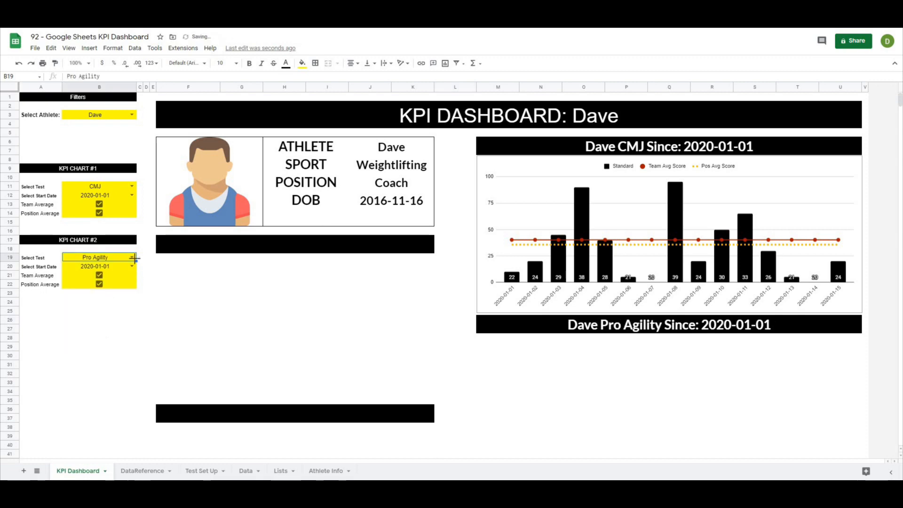
left_click(131, 257)
left_click(104, 327)
left_click(242, 310)
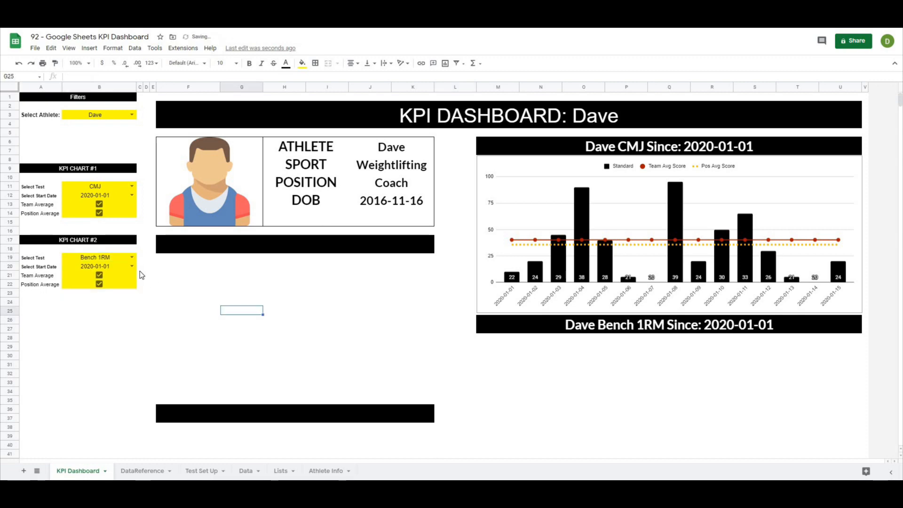
left_click(131, 257)
left_click(94, 279)
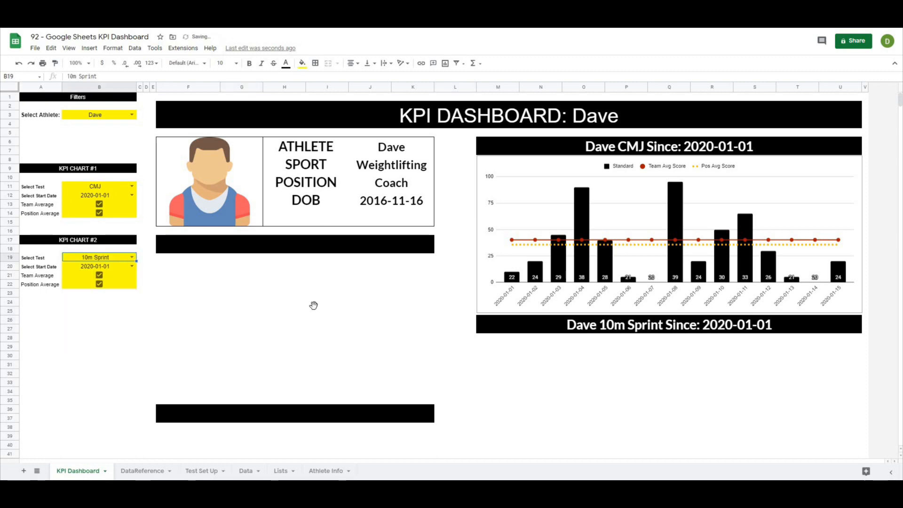
- On the DataReference sheet, move the KPI chart below the KPI CHART 1 data table, starting at row 25
left_click(313, 303)
left_click(142, 469)
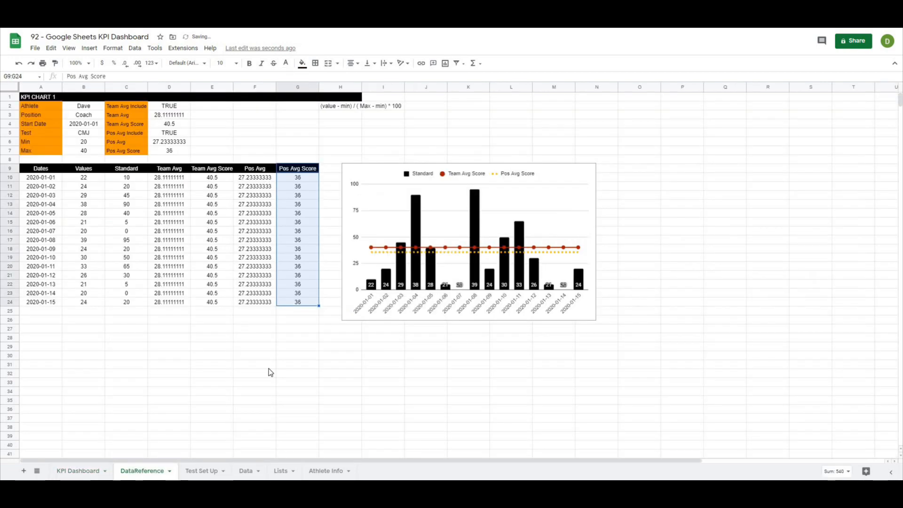
left_click(387, 173)
left_click_drag(386, 173, 60, 321)
left_click(376, 303)
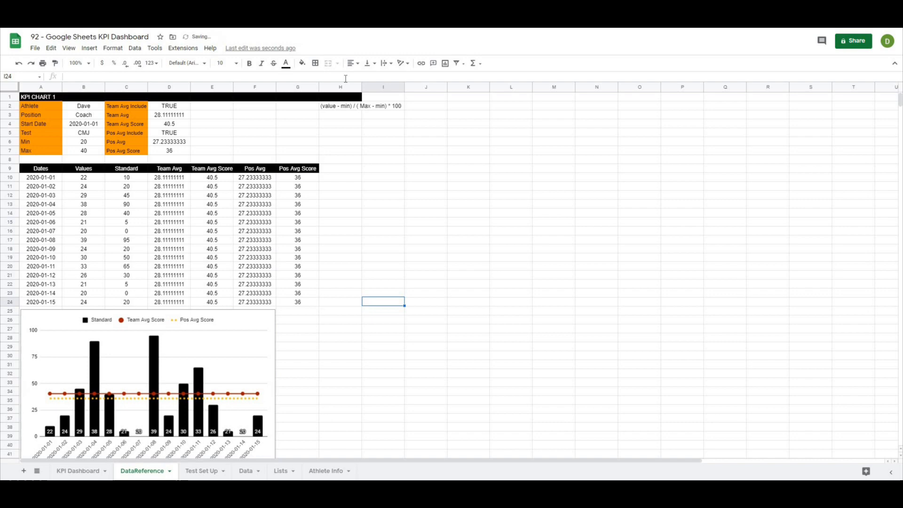
- Move the standardising formula note from H2 to E2 and delete the emptied column H
left_click(336, 109)
left_click_drag(337, 108, 233, 108)
left_click(351, 85)
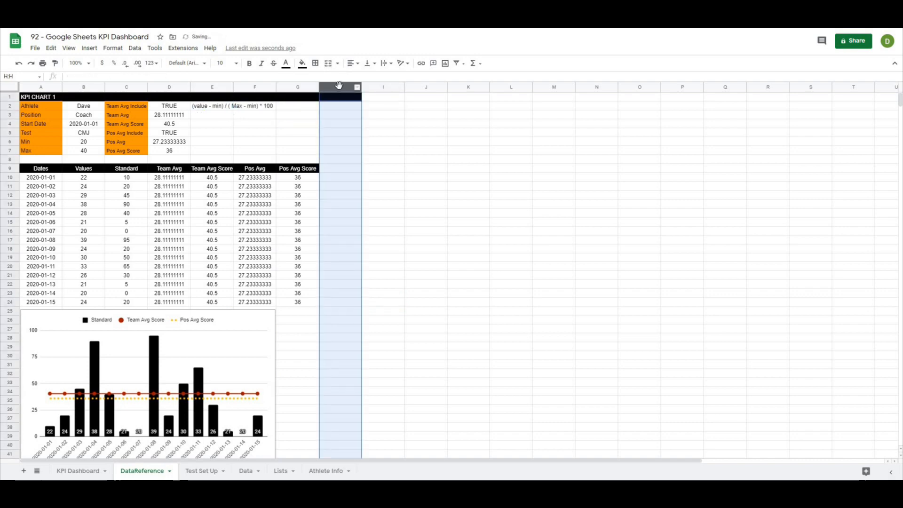
right_click(351, 85)
left_click(467, 188)
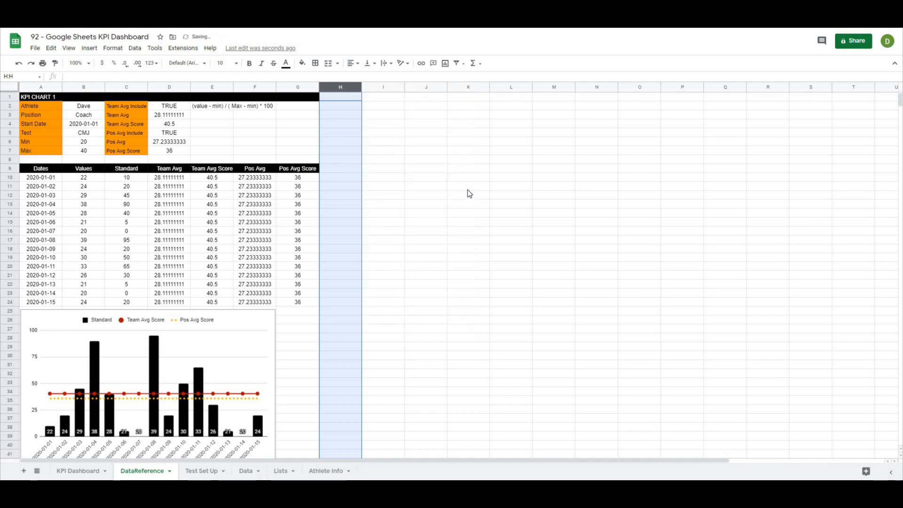
left_click(467, 188)
- Copy the KPI CHART 1 block A1:G24 to I1 and rename the copy's header KPI Chart 2
mouse_move(33, 100)
left_mouse_down()
mouse_move(256, 298)
mouse_move(283, 305)
left_mouse_up()
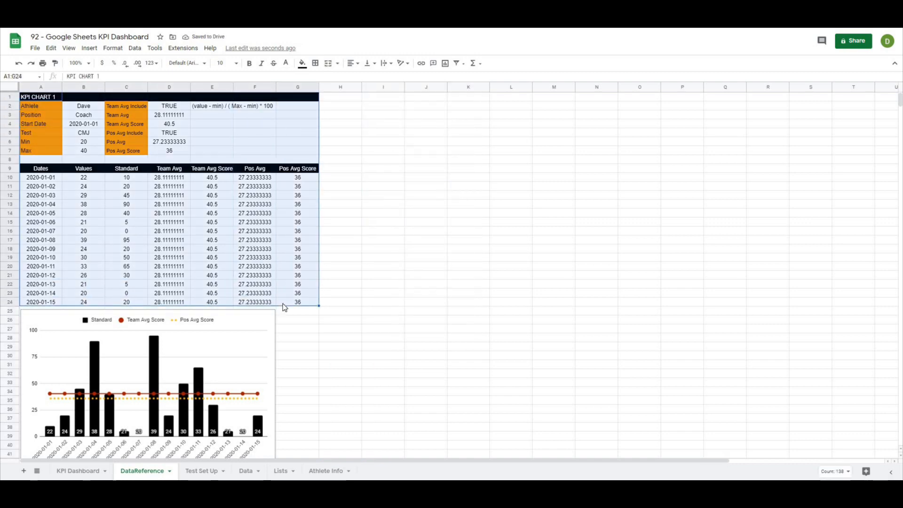
key("ctrl+c")
left_click(384, 101)
key("ctrl+v")
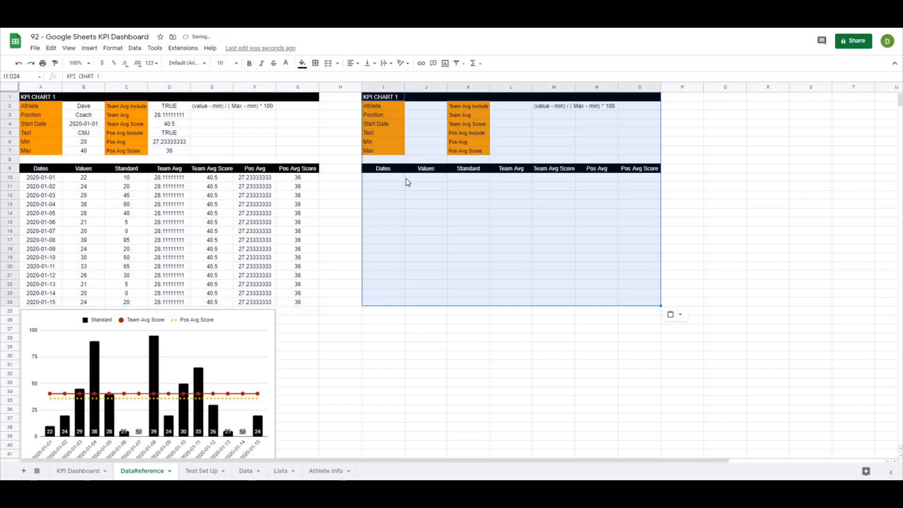
left_click(399, 371)
left_click(377, 100)
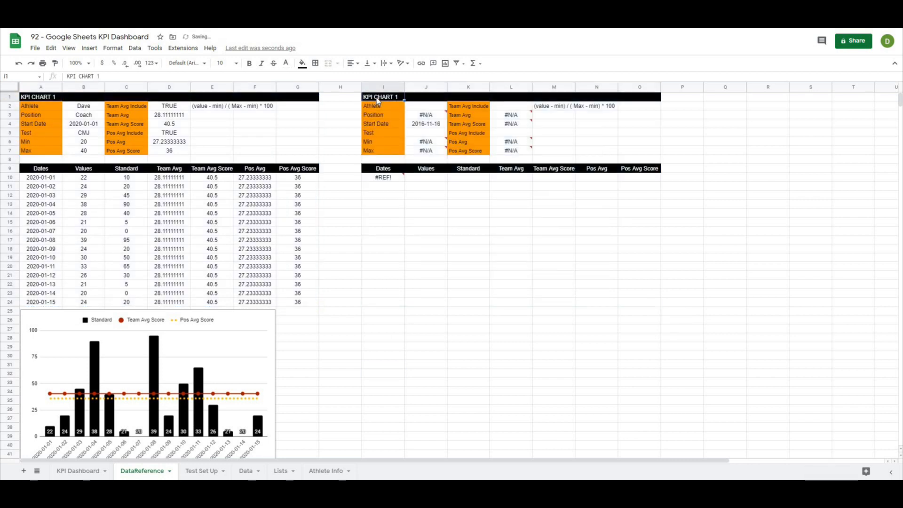
type("K")
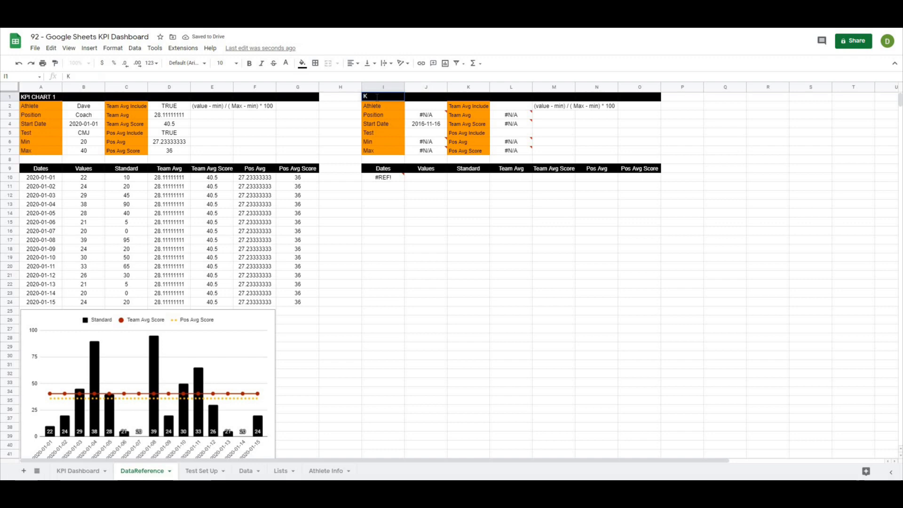
type("PI Chart 2")
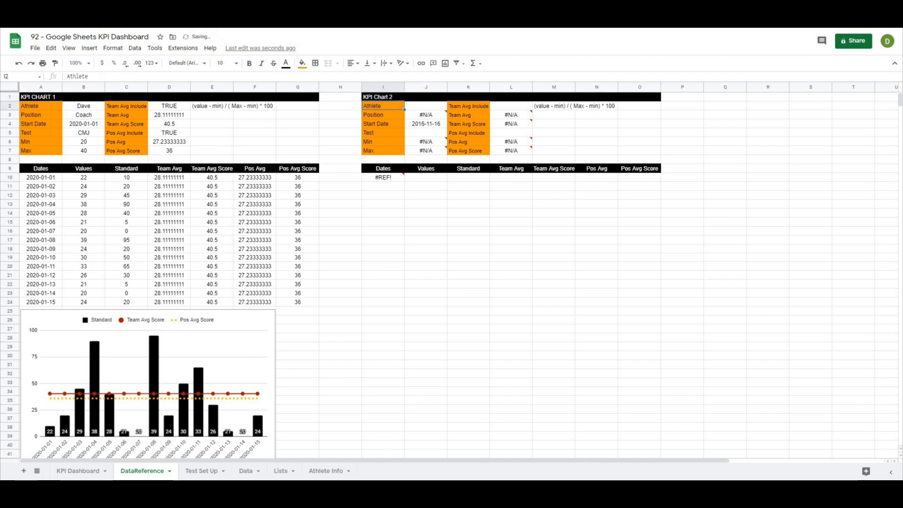
- Replace KPI Chart 2's athlete formula in J2 with a reference to KPI Dashboard cell B3
left_click(410, 109)
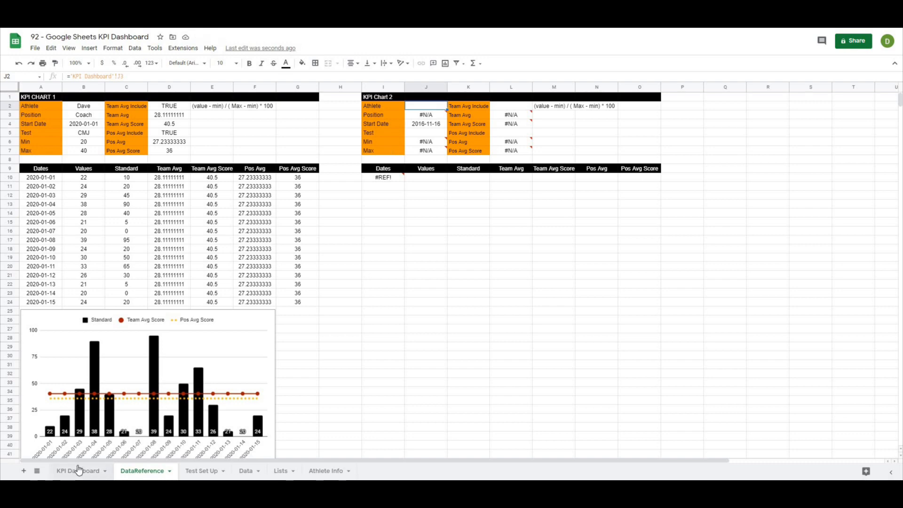
key("Delete")
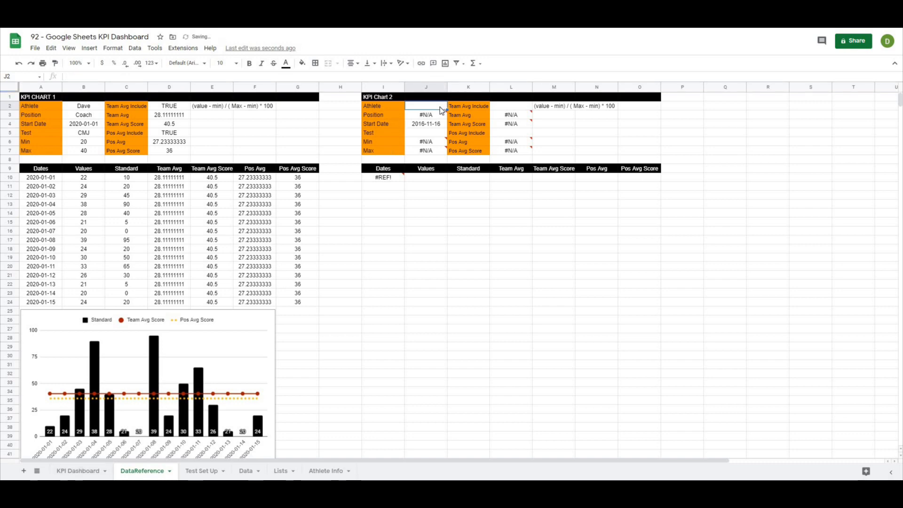
type("=")
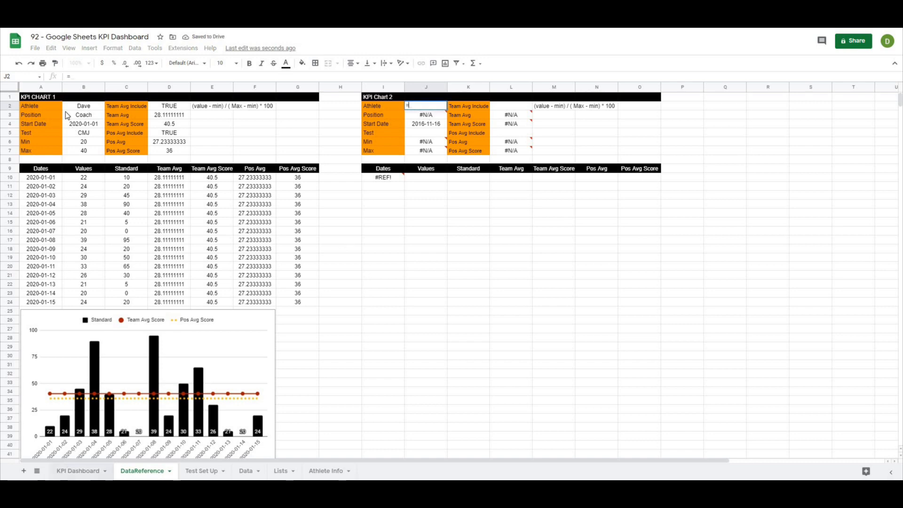
left_click(64, 476)
left_click(83, 114)
key("Return")
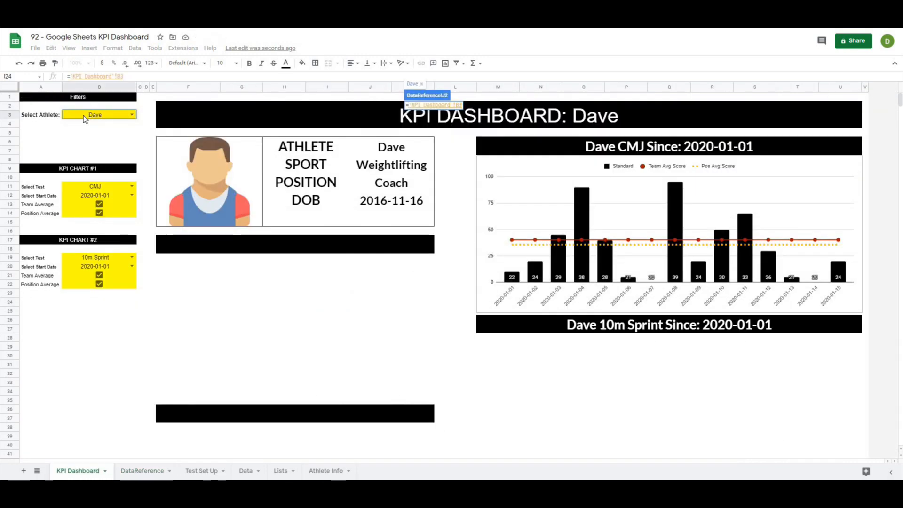
- Correct the position VLOOKUP in J3 to use the 'Athlete Info' range A2:F, copied from the formula in B3
left_click(441, 116)
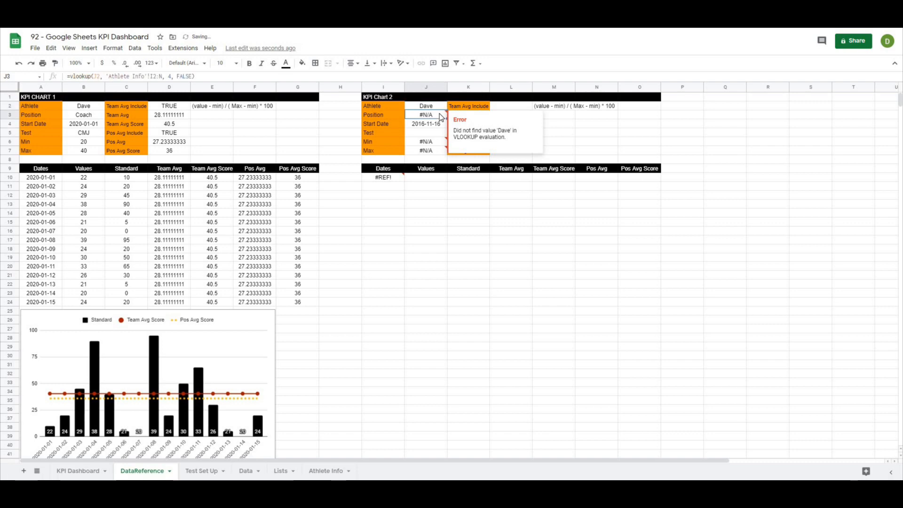
left_click(93, 116)
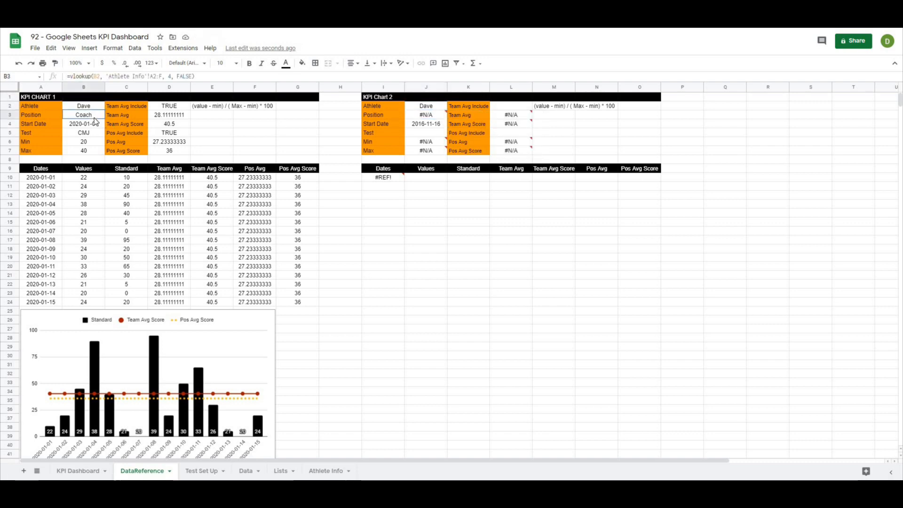
left_click(442, 114)
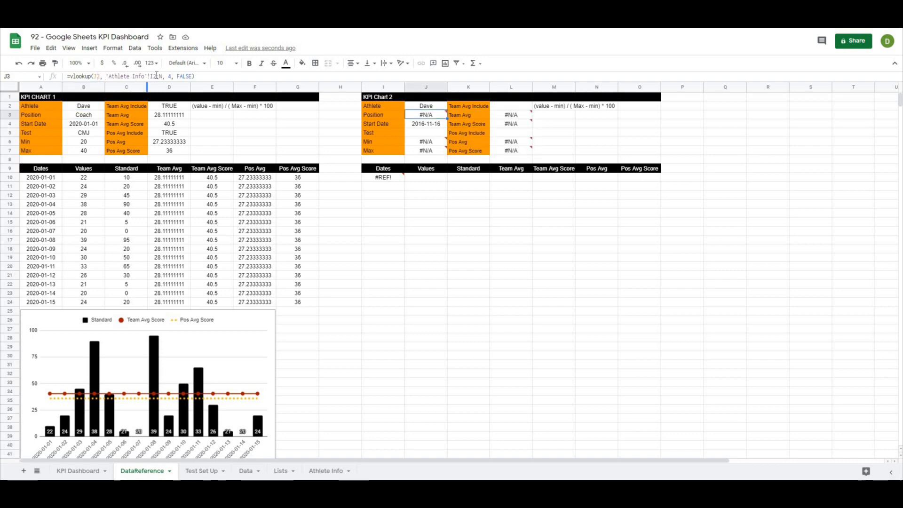
left_click(89, 115)
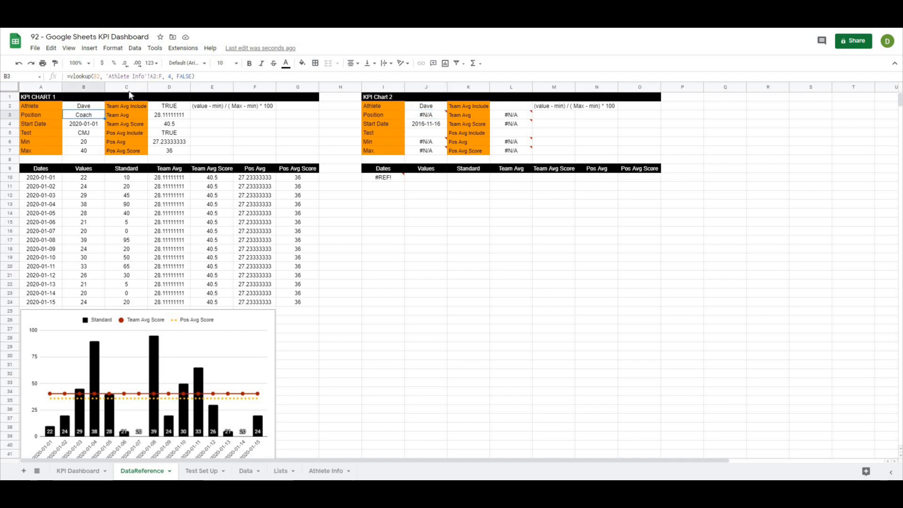
left_click_drag(162, 76, 151, 77)
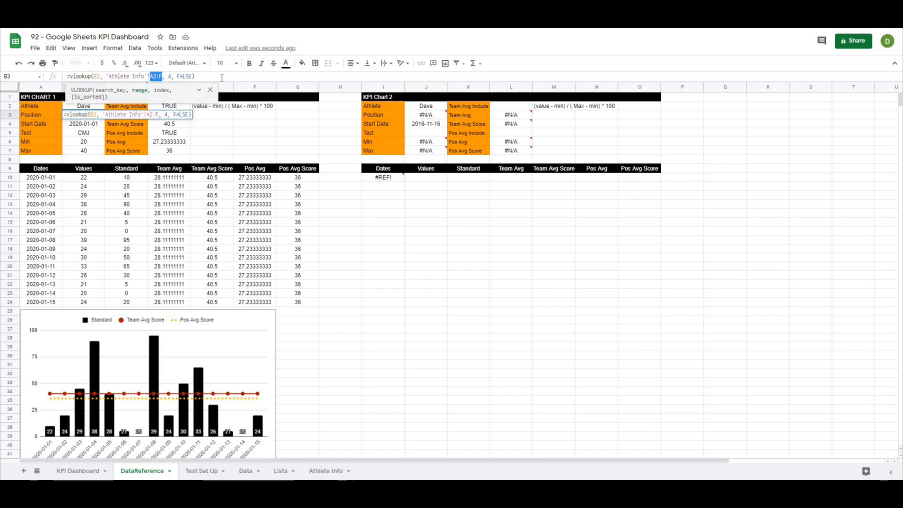
key("Escape")
left_click(440, 115)
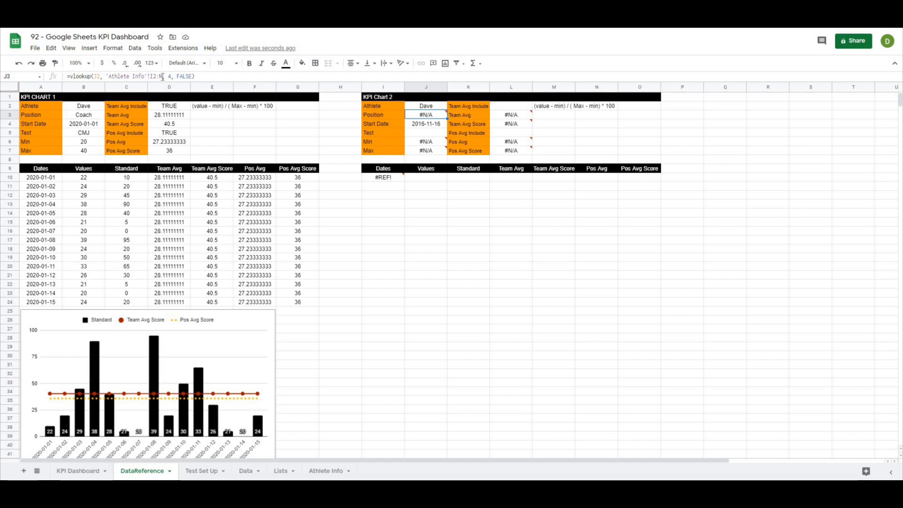
left_click_drag(163, 76, 150, 76)
key("ctrl+v")
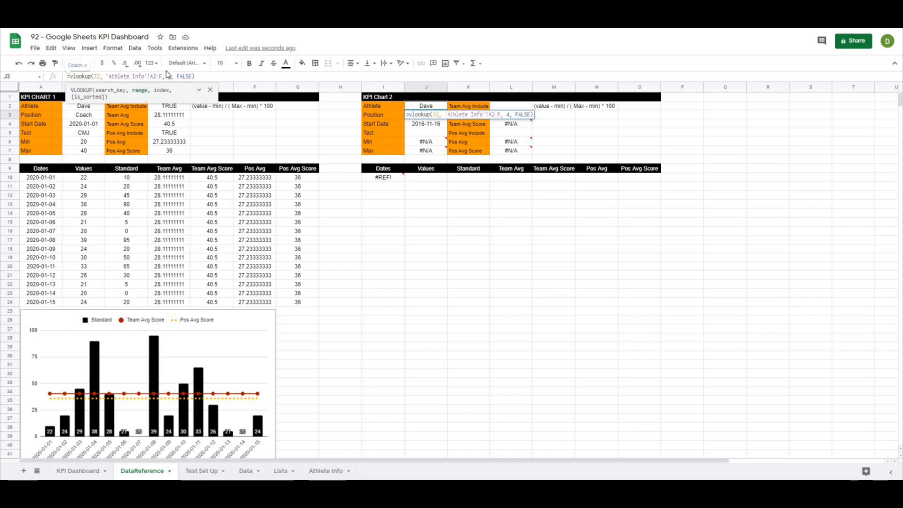
key("Return")
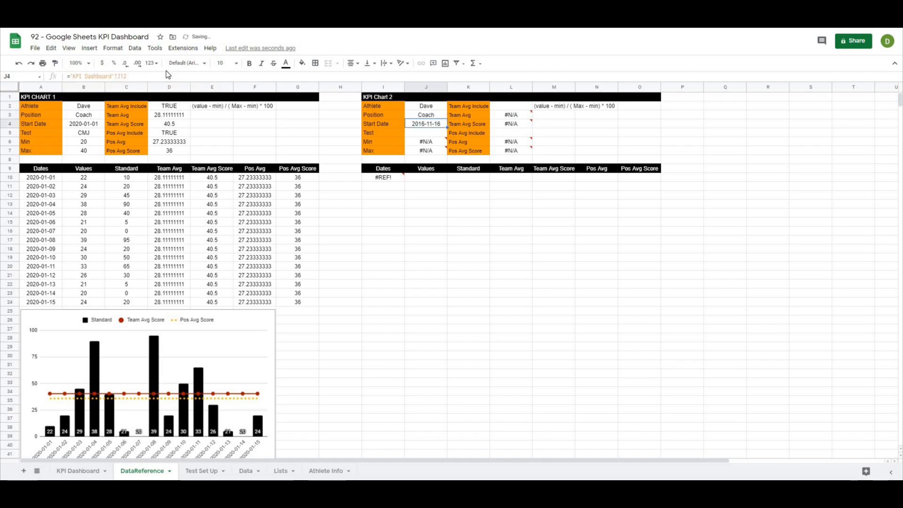
- Replace KPI Chart 2's test formula in J5 with a reference to KPI Dashboard cell B19
left_click(427, 134)
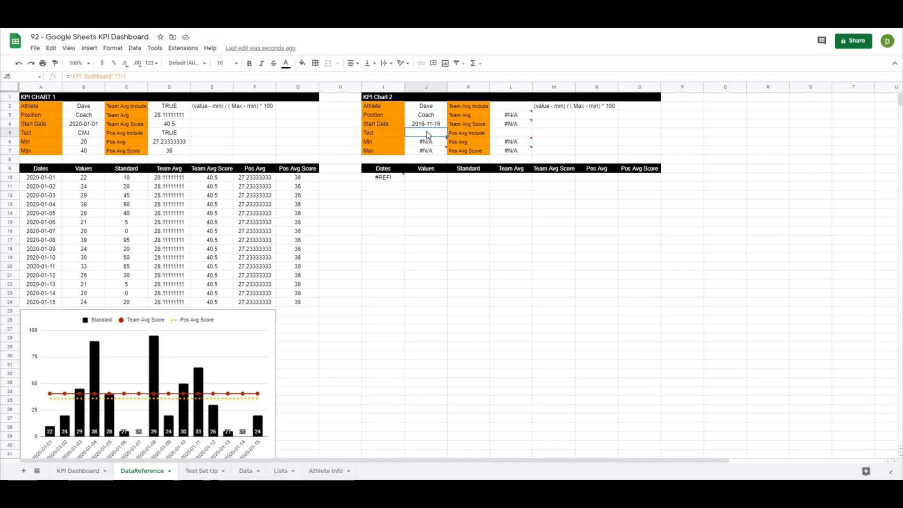
key("Delete")
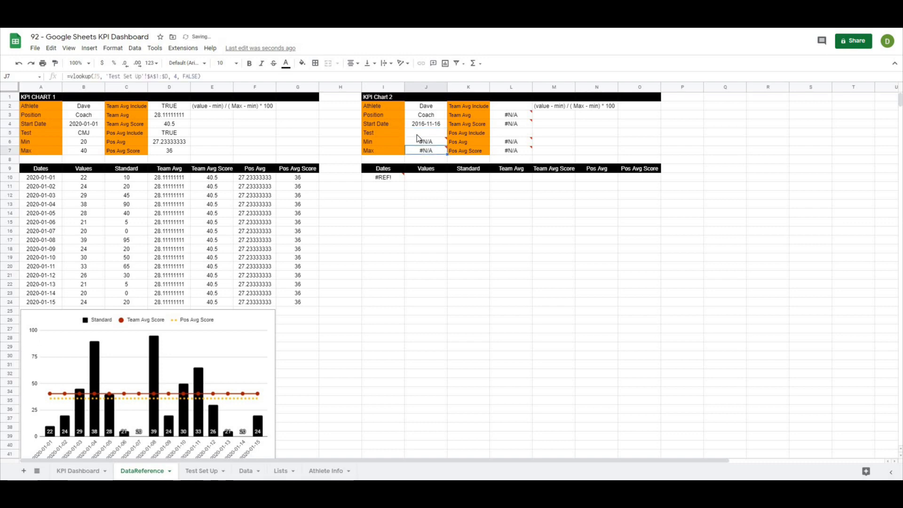
type("=")
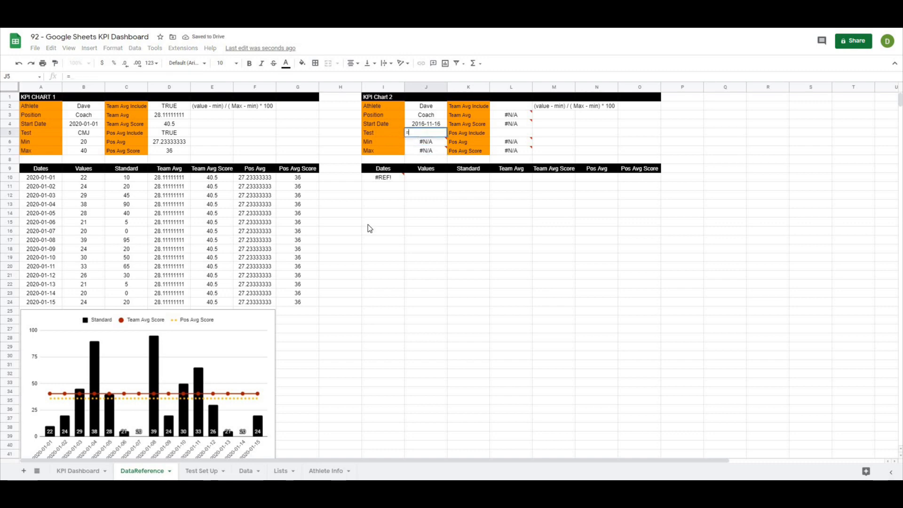
left_click(88, 465)
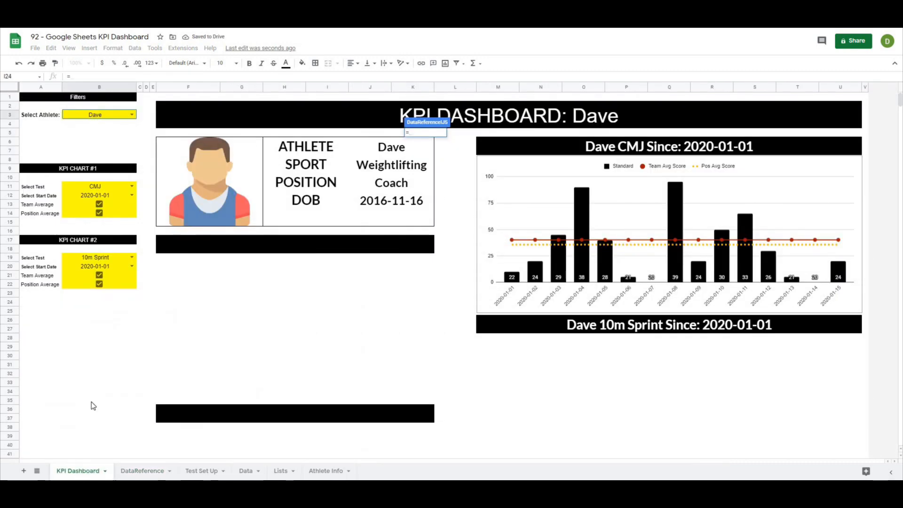
left_click(69, 258)
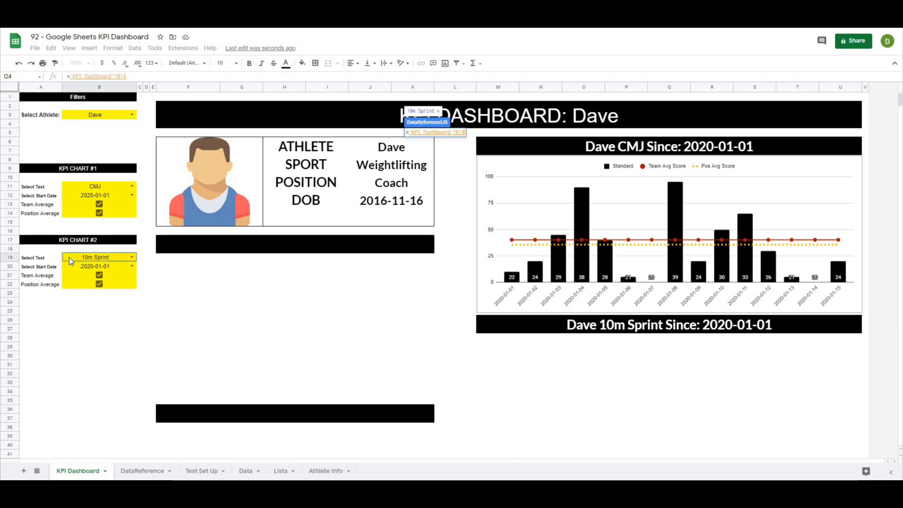
key("Return")
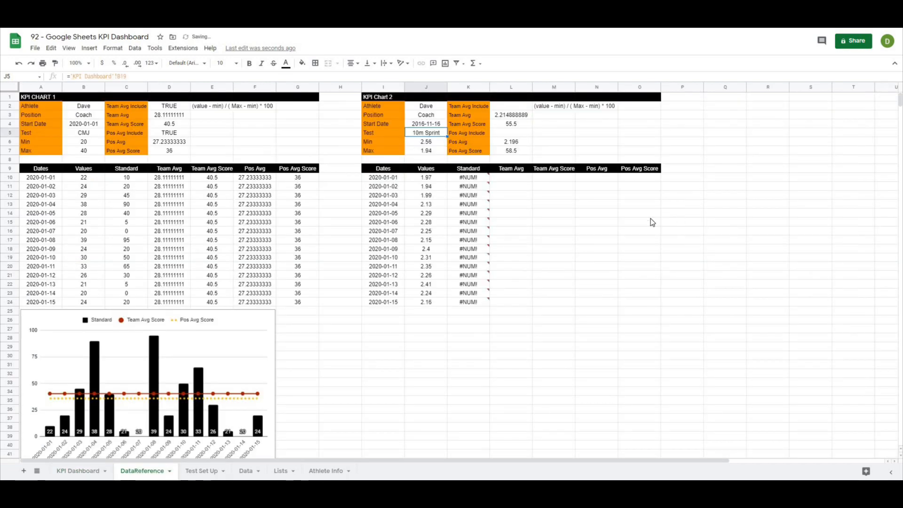
- Examine the copied Max, Dates and Values cells of KPI Chart 2 for correct formula references
left_click(668, 212)
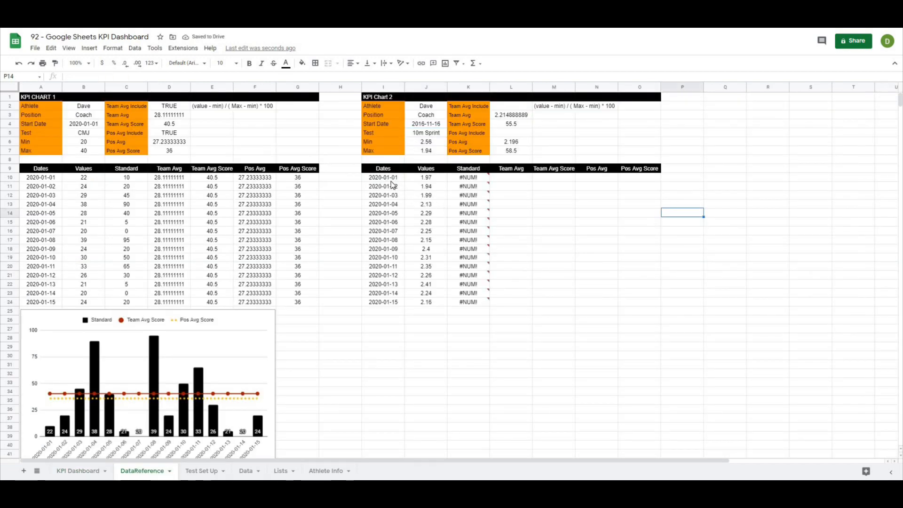
left_click(430, 151)
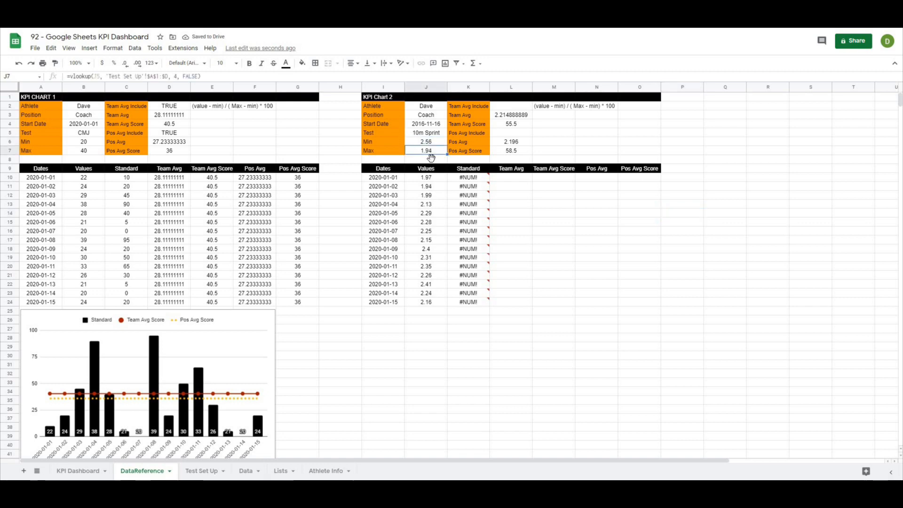
left_click(586, 266)
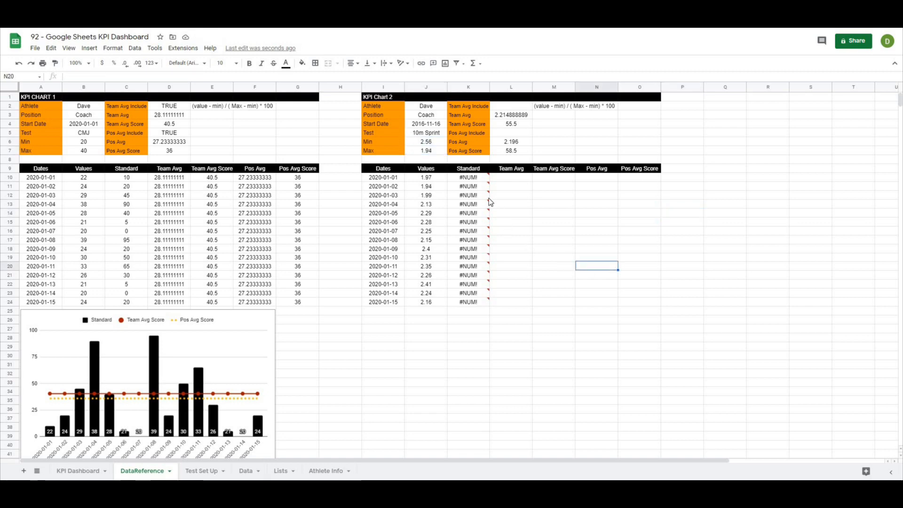
left_click(398, 180)
key("Right")
left_click(396, 179)
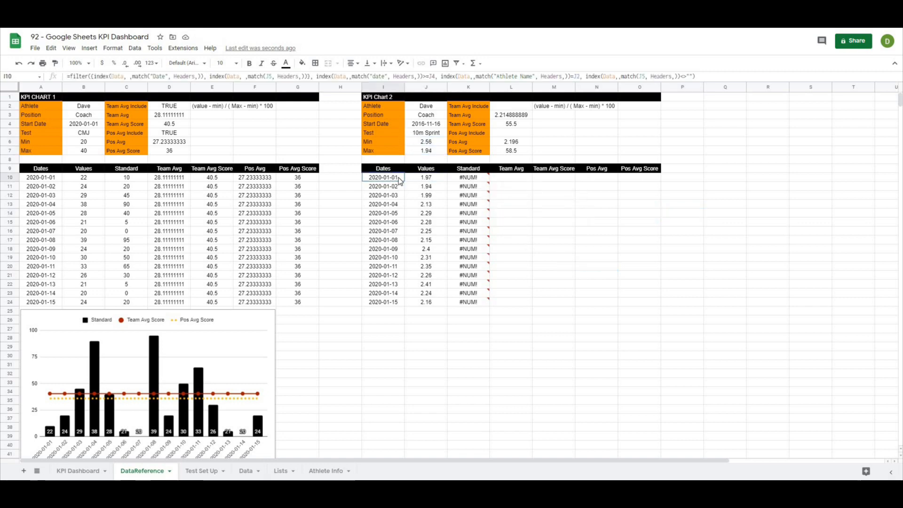
left_click(420, 179)
- Correct KPI Chart 2's Standard formula in K10 to use its own Min and Max cells, $J$6 and $J$7, instead of column B
left_click(473, 179)
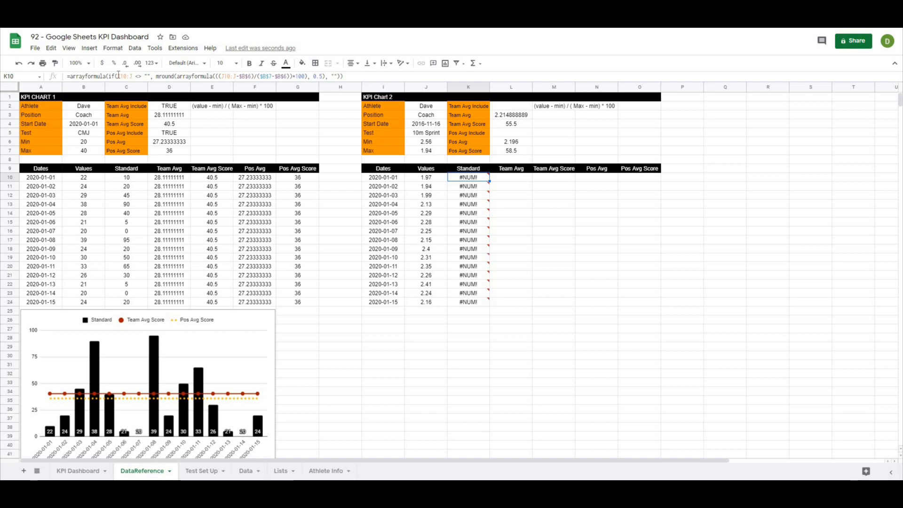
left_click(135, 76)
left_click(247, 76)
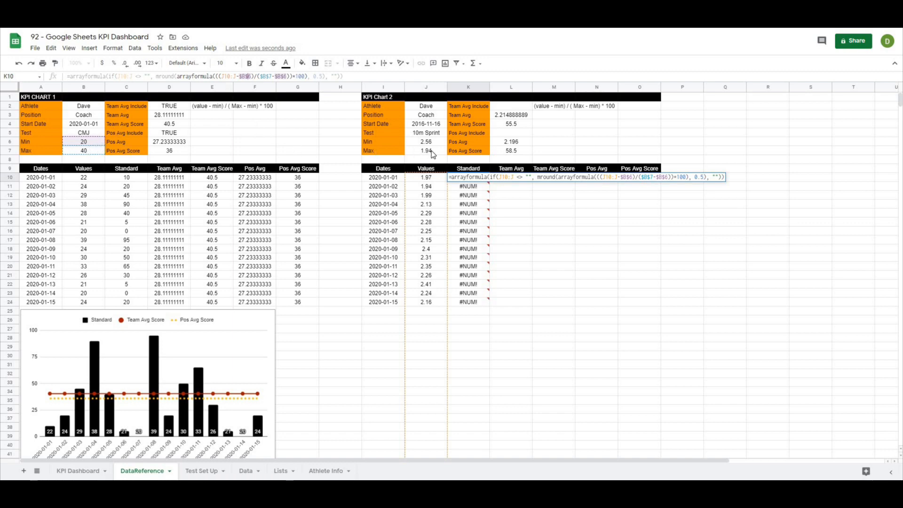
left_click(243, 77)
type("j")
left_click_drag(266, 76, 263, 77)
type("j$7-$")
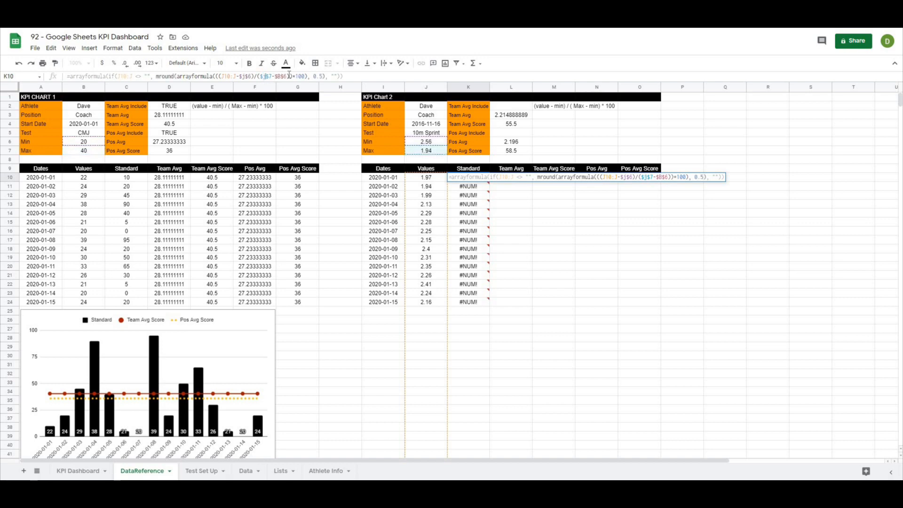
type("j")
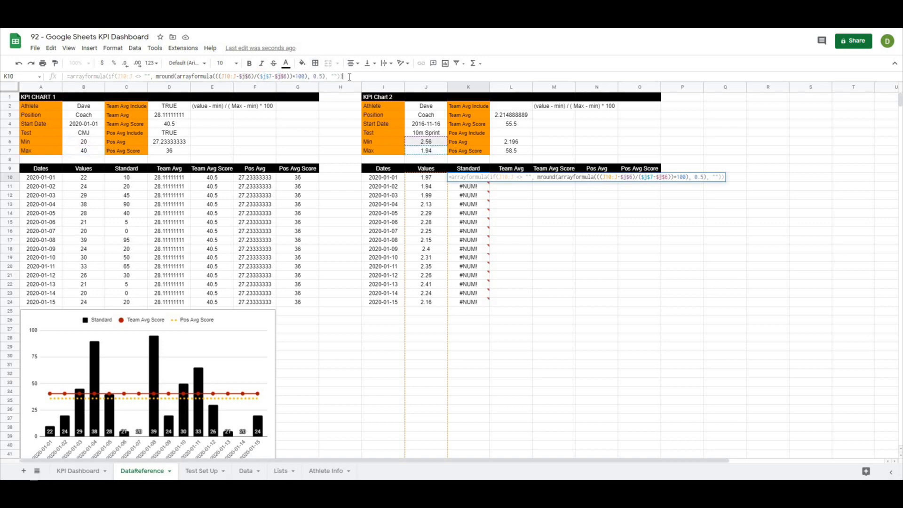
key("Return")
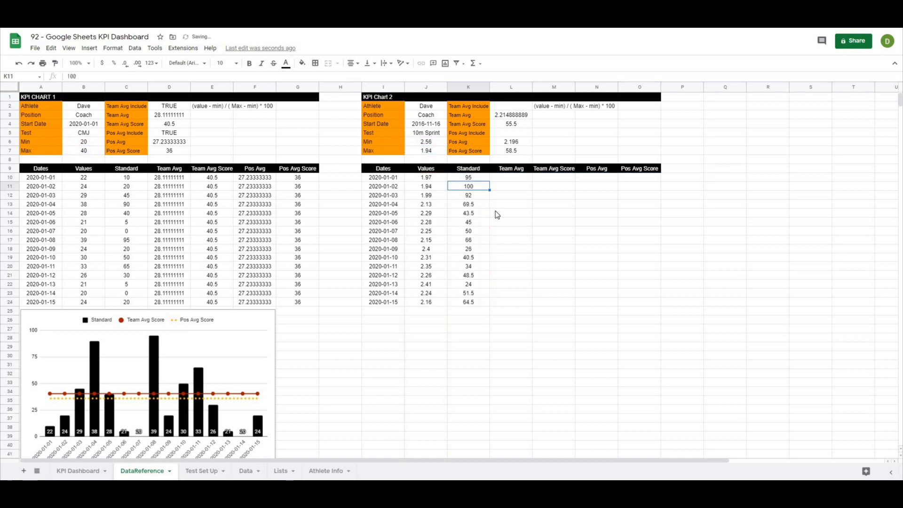
left_click_drag(634, 361, 634, 357)
left_click(475, 181)
left_click(583, 221)
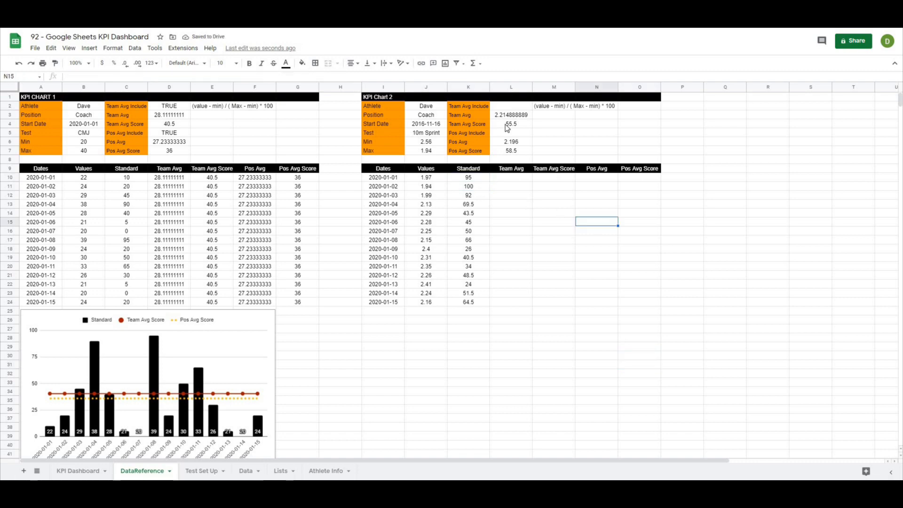
- Replace KPI Chart 2's Team Avg Include formula in L2 with a reference to KPI Dashboard cell B21
left_click(481, 108)
left_click(507, 108)
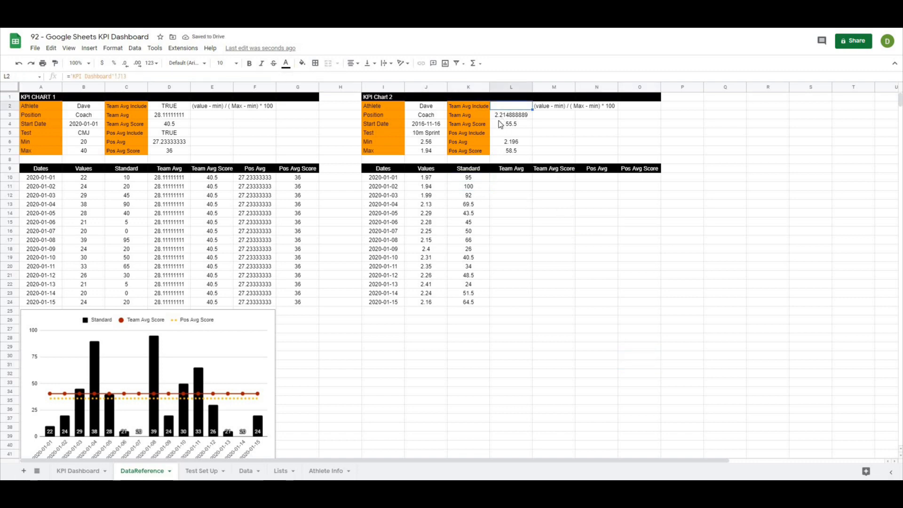
left_click(500, 124)
left_click(508, 107)
left_click(509, 115)
left_click(509, 125)
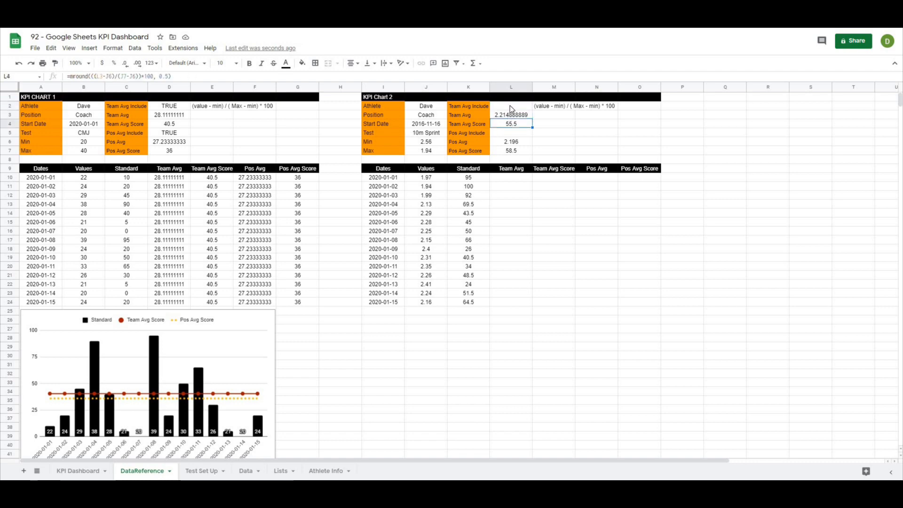
left_click(512, 109)
double_click(101, 76)
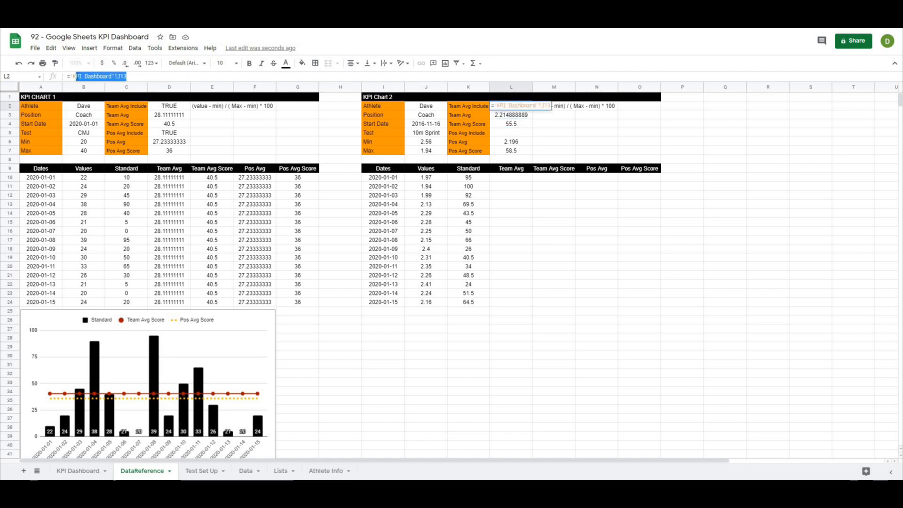
key("BackSpace")
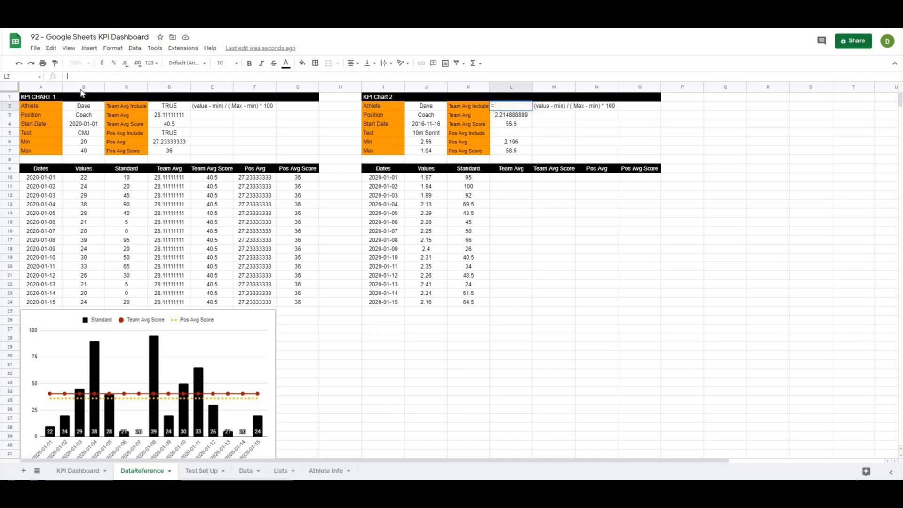
type("=")
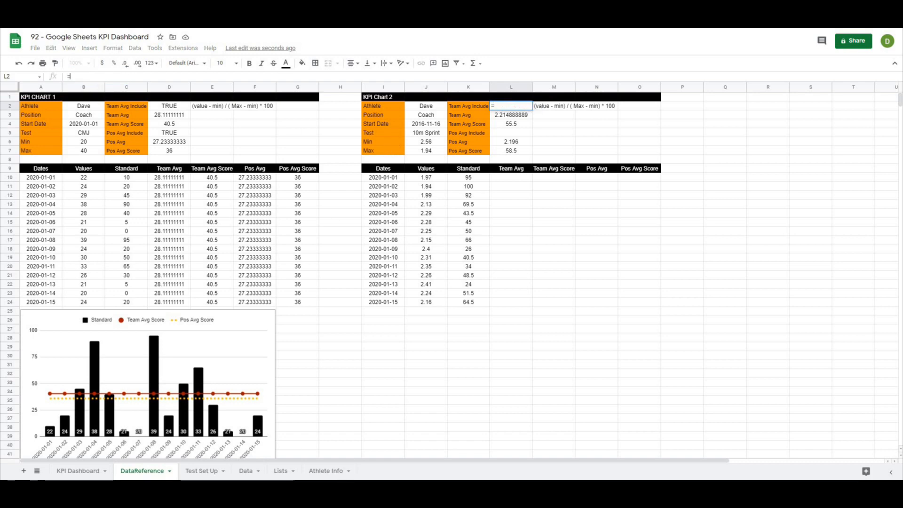
left_click(83, 471)
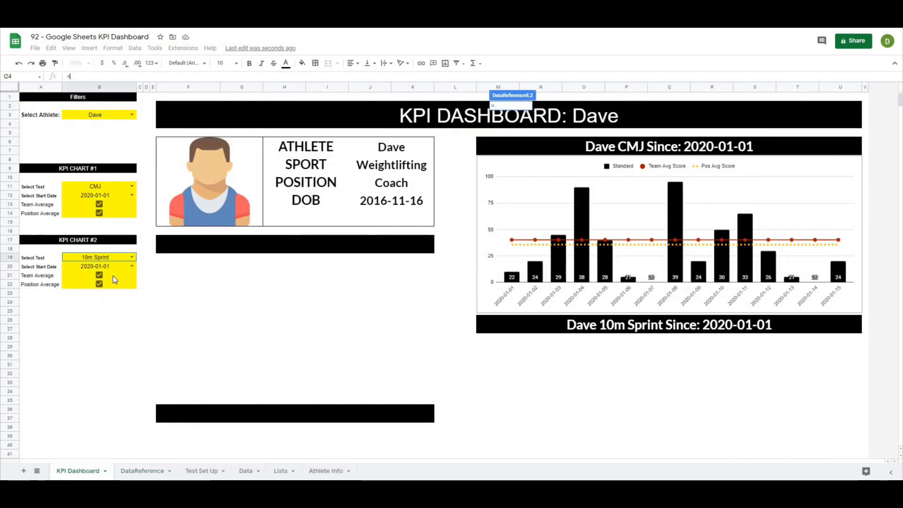
left_click(113, 276)
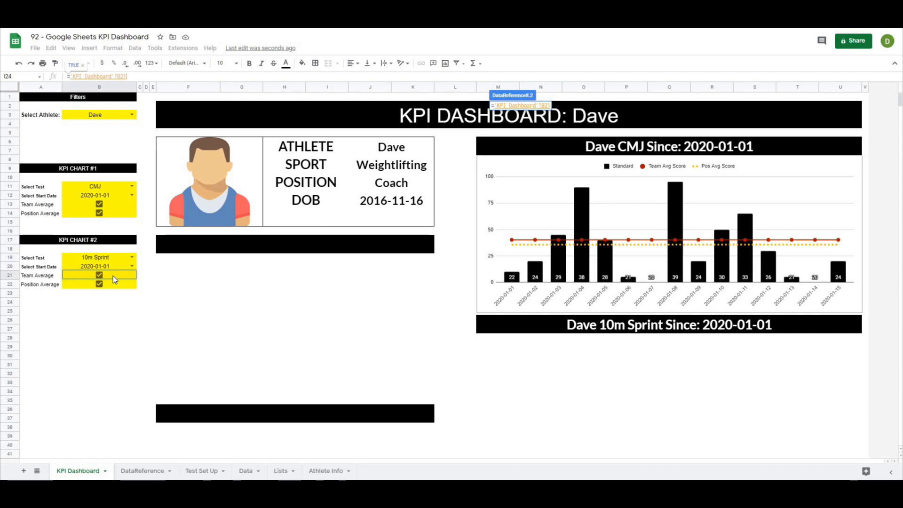
key("Return")
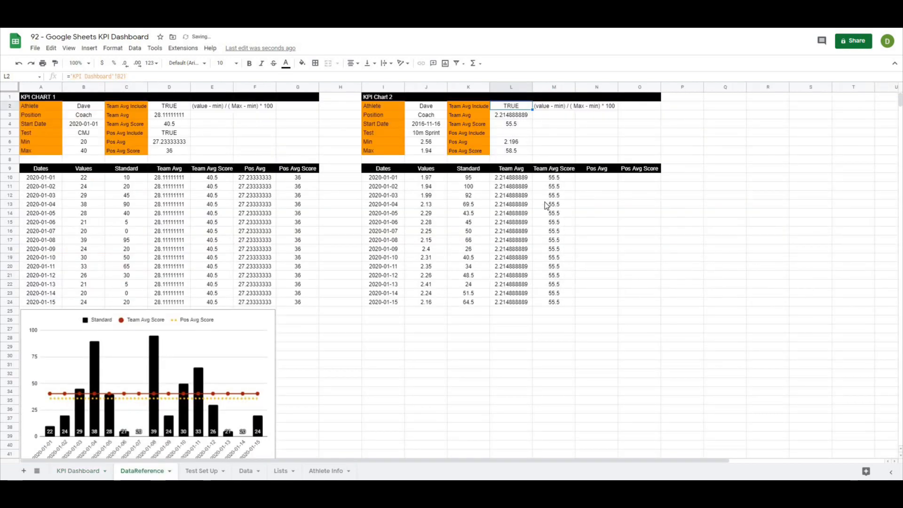
- Replace KPI Chart 2's Pos Avg Include formula in L5 with a reference to KPI Dashboard cell B22
left_click(515, 133)
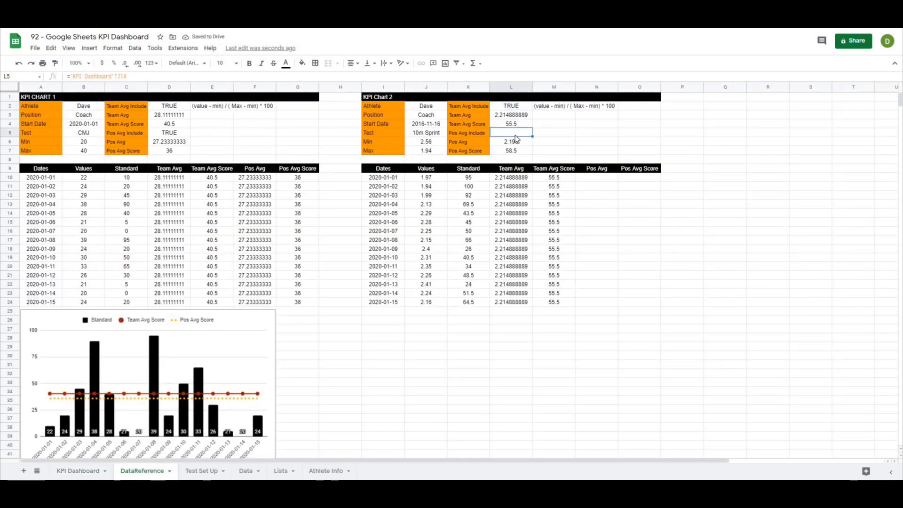
key("Delete")
type("=")
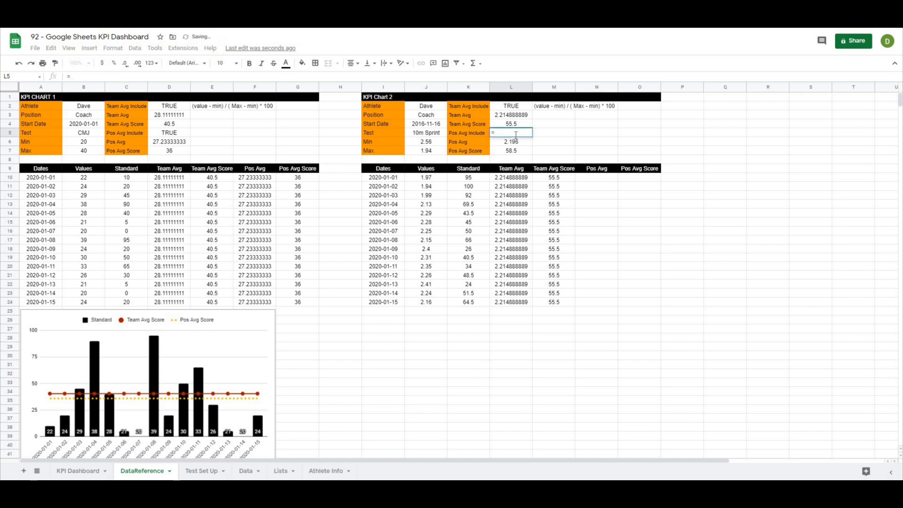
left_click(65, 470)
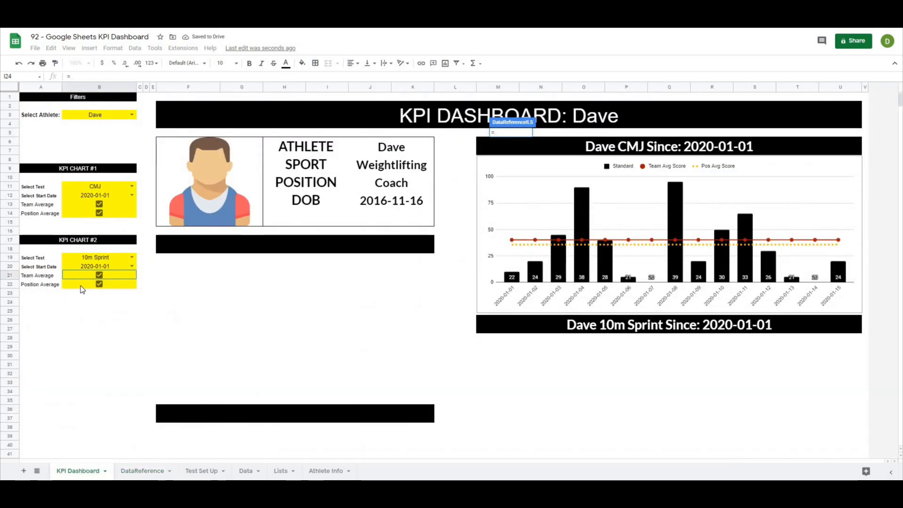
left_click(79, 286)
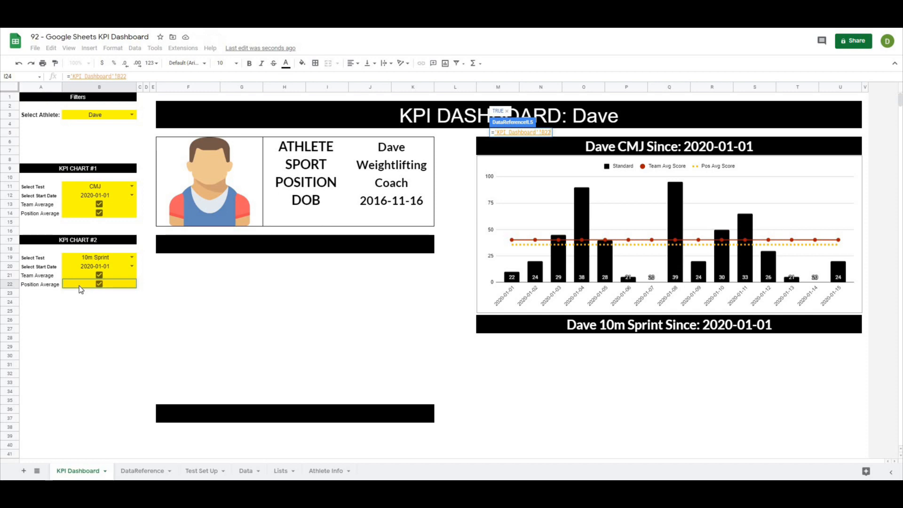
key("Return")
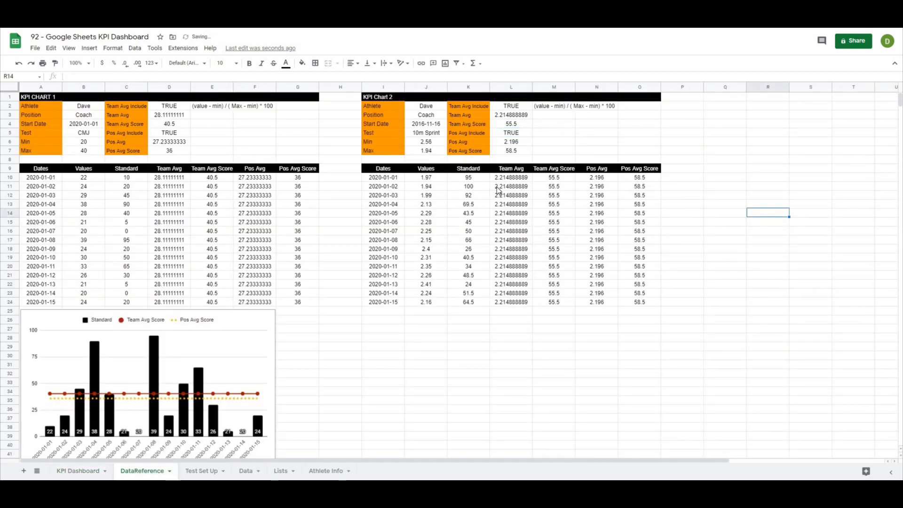
left_click(564, 180)
left_click(582, 182)
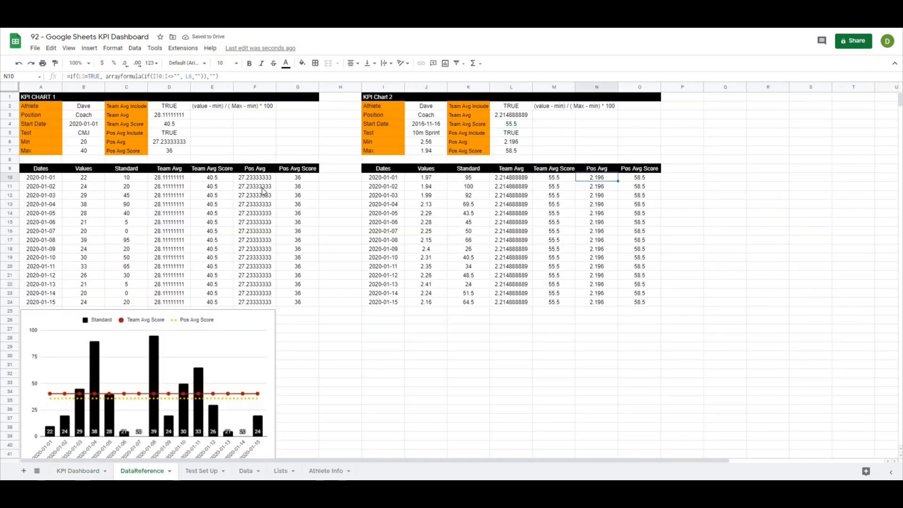
- Copy the KPI Chart 1 combo chart and paste it below the KPI Chart 2 data at I25
left_click(442, 339)
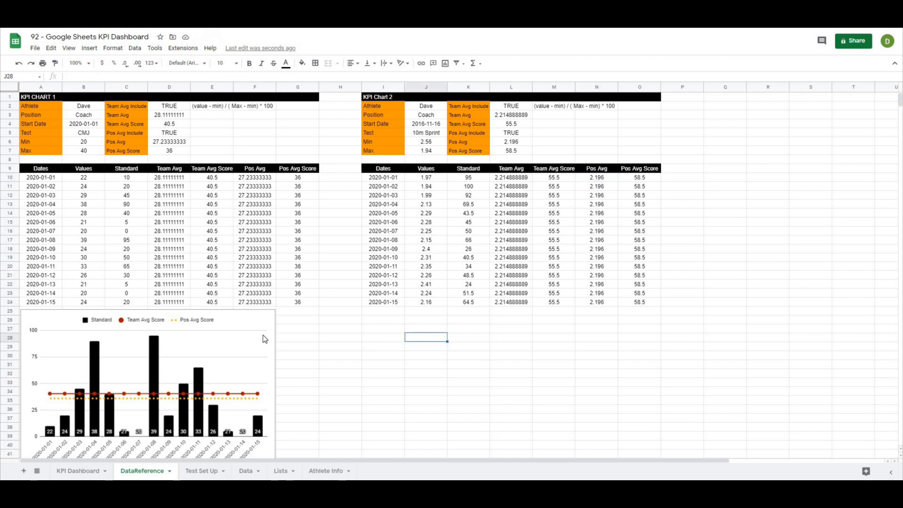
left_click(376, 320)
left_click(375, 313)
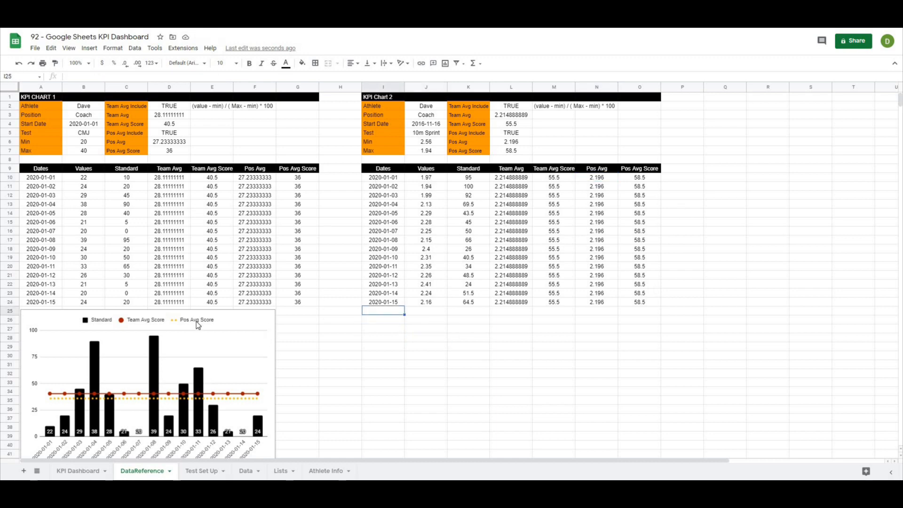
left_click(221, 316)
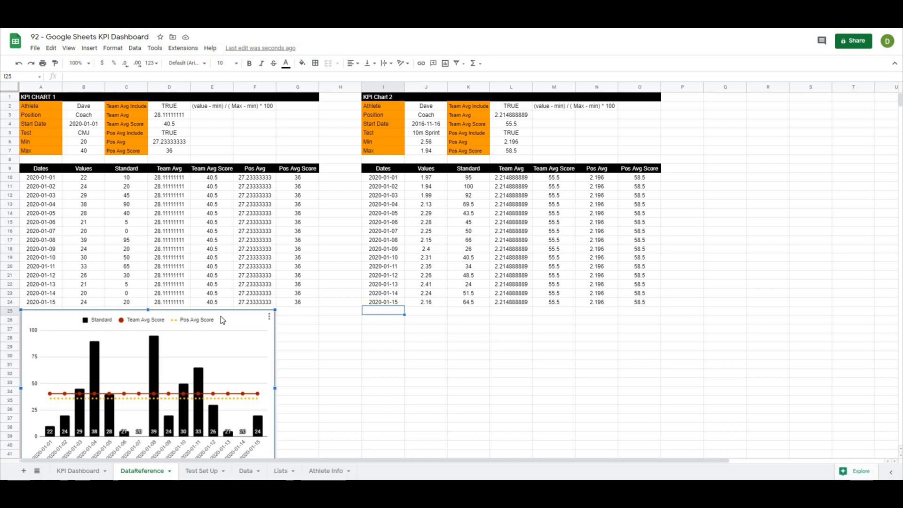
key("ctrl+c")
key("Escape")
key("ctrl+v")
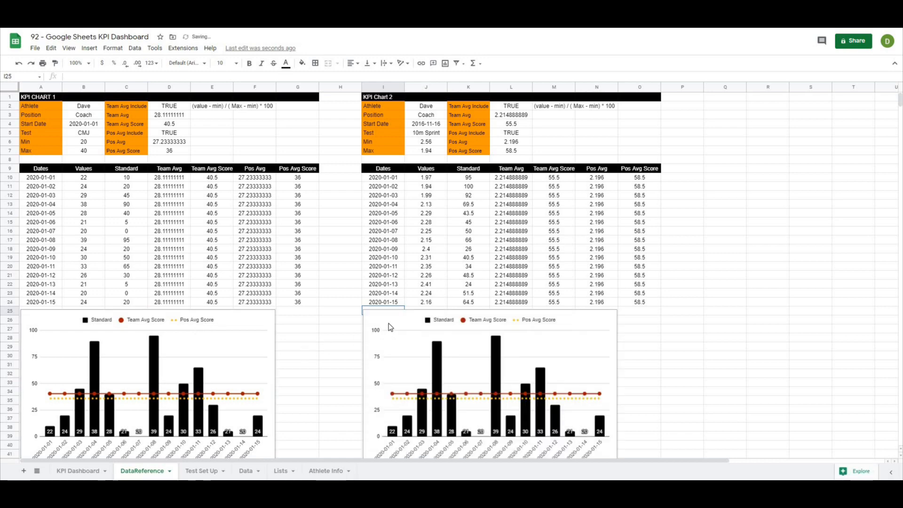
left_click(395, 329)
left_click_drag(386, 321, 386, 321)
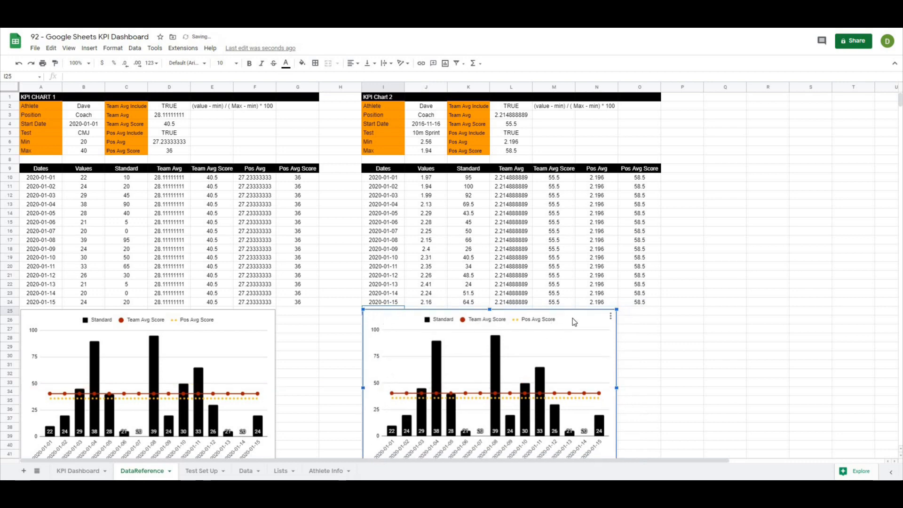
- Change the copied chart's first two data ranges to I9:I for Dates and K9:K for Standard
double_click(572, 317)
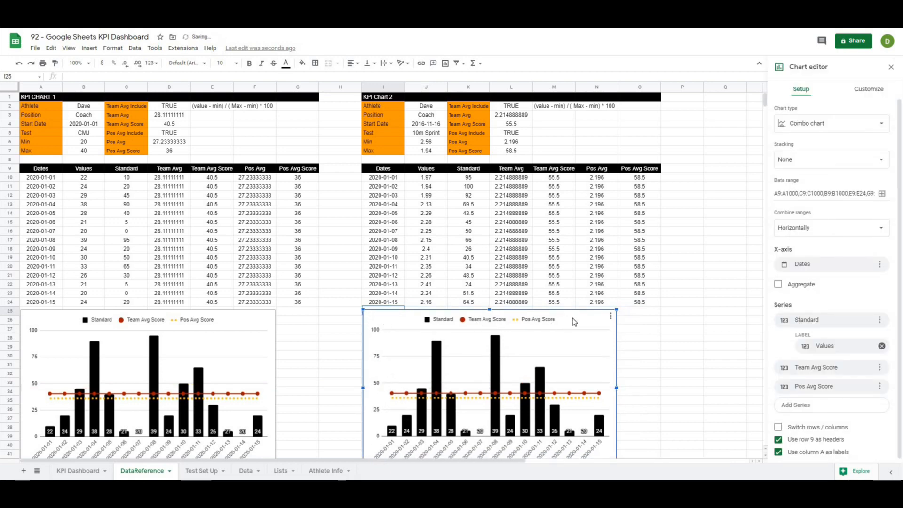
left_click(882, 195)
left_click_drag(423, 153, 267, 157)
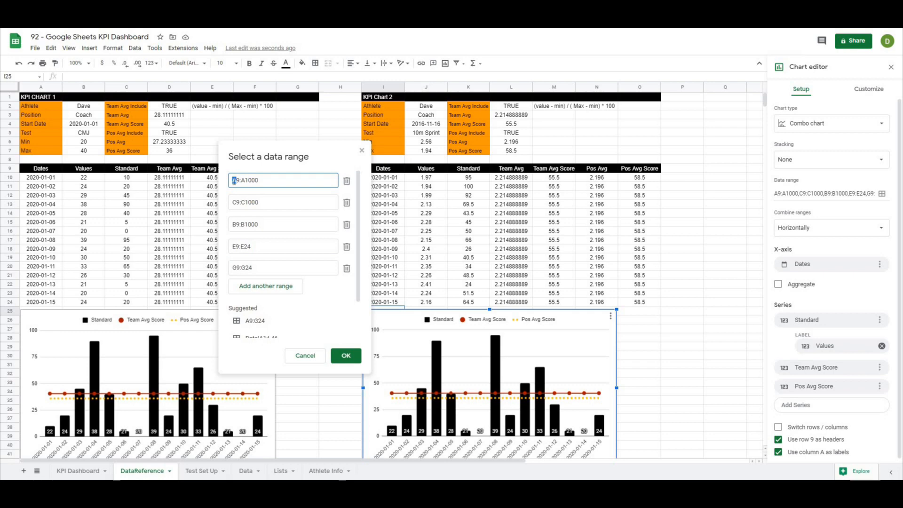
key("BackSpace")
type("I")
left_click_drag(255, 180, 240, 181)
key("BackSpace")
left_click(234, 203)
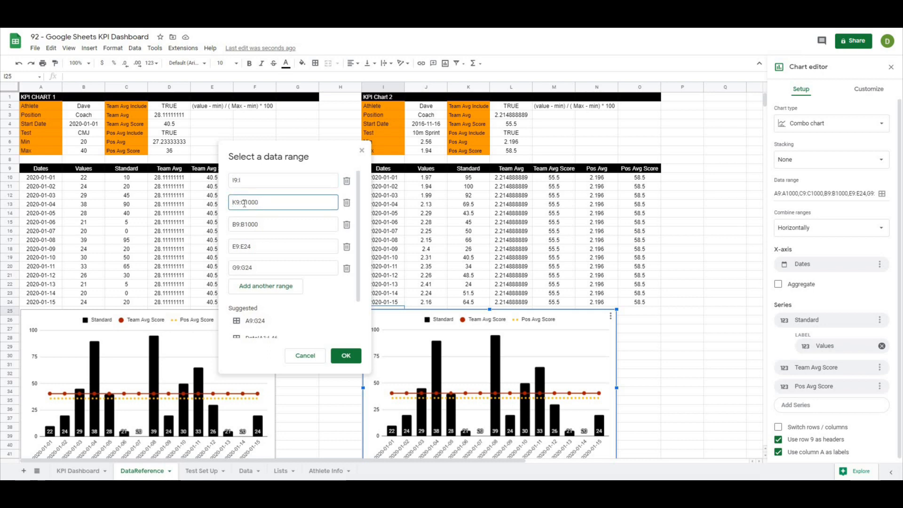
key("shift+End")
key("BackSpace")
- Change the copied chart's third data range, for the Values labels, to J9:J
left_click(234, 224)
key("Delete")
type("J9:")
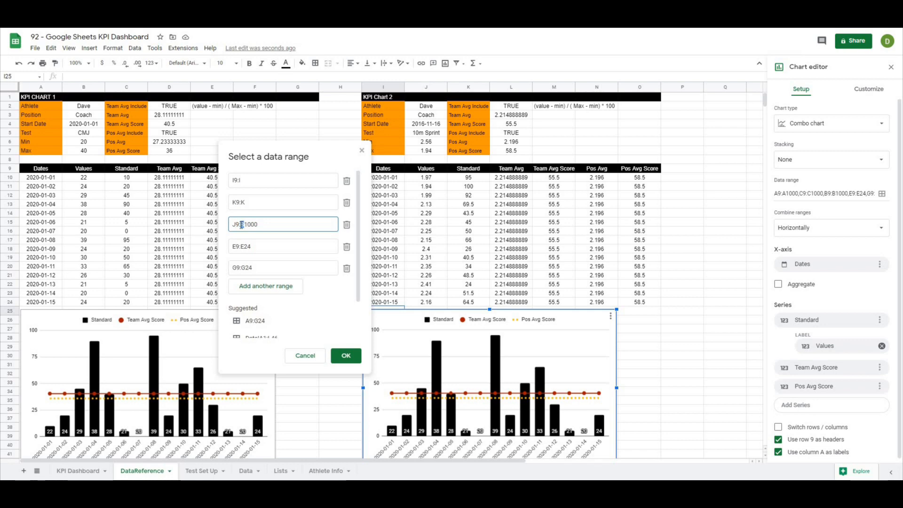
type("J")
left_click_drag(257, 226, 244, 226)
key("BackSpace")
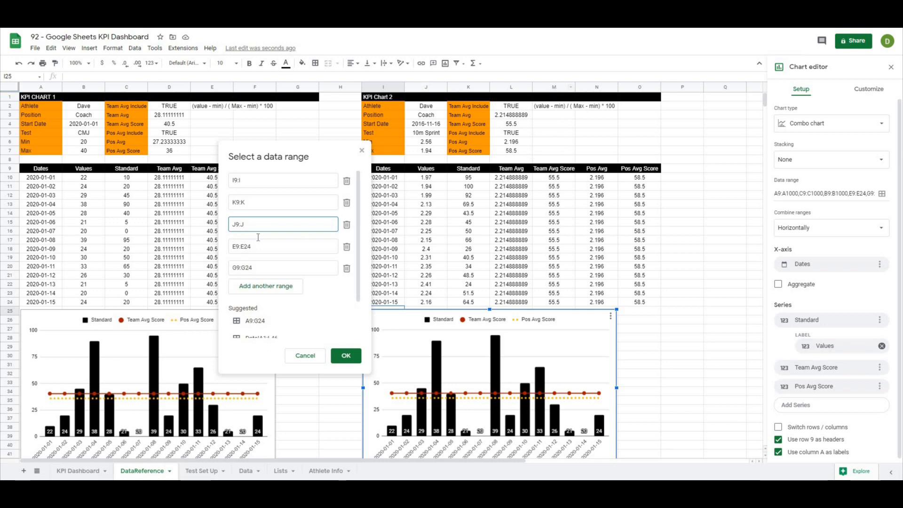
- Set the copied chart's last two data ranges to M9:M and O9:O, apply the ranges and leave the chart editor
left_click(233, 245)
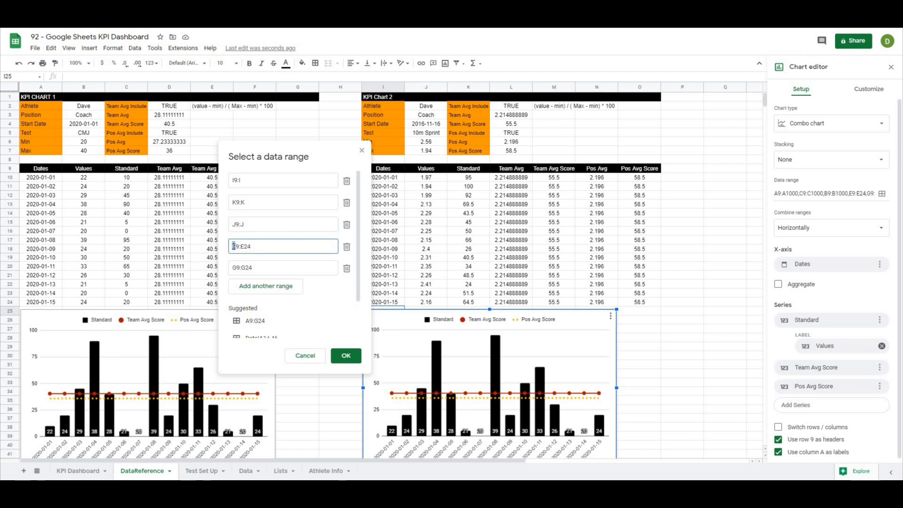
key("Delete")
type("M9:M")
left_click_drag(261, 250, 250, 248)
key("BackSpace")
left_click(235, 268)
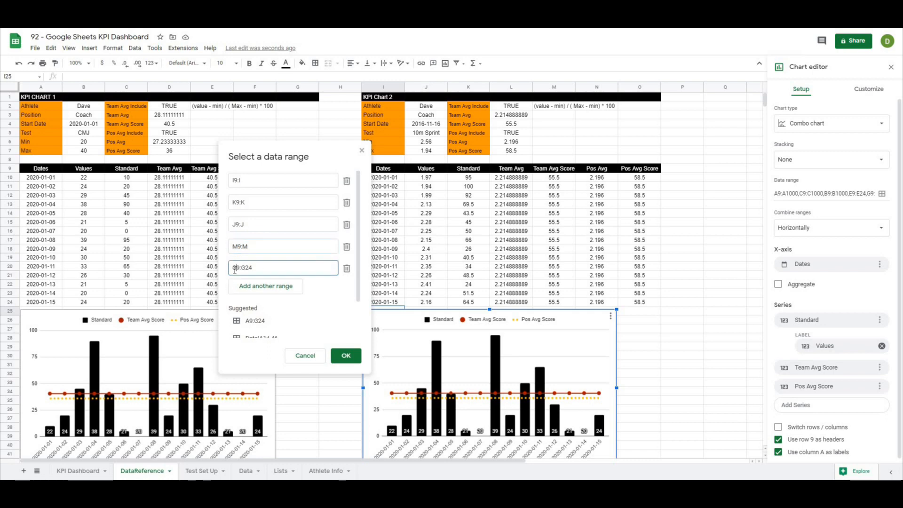
type("O")
left_click_drag(249, 270, 248, 272)
key("BackSpace")
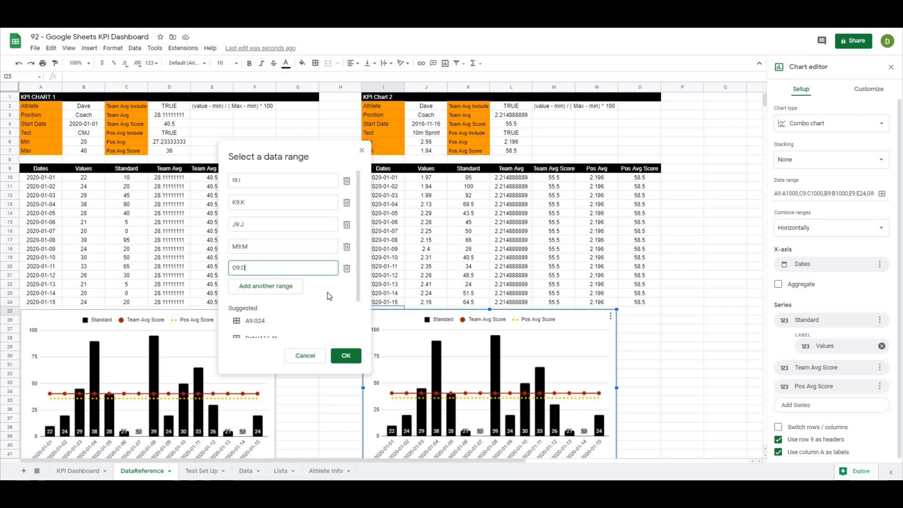
left_click(346, 355)
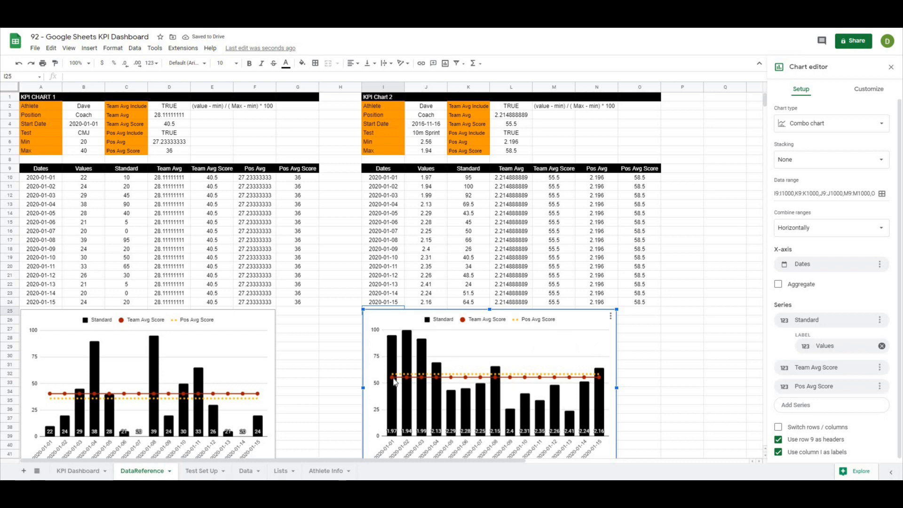
left_click(676, 338)
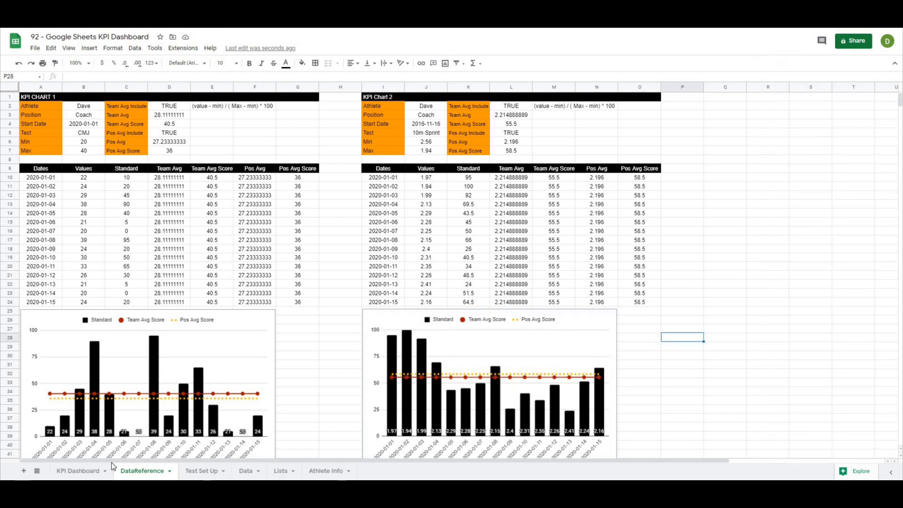
- Paste the copied chart onto the KPI Dashboard sheet, place it under the second chart title and widen it to match the title bar
left_click(78, 471)
key("ctrl+v")
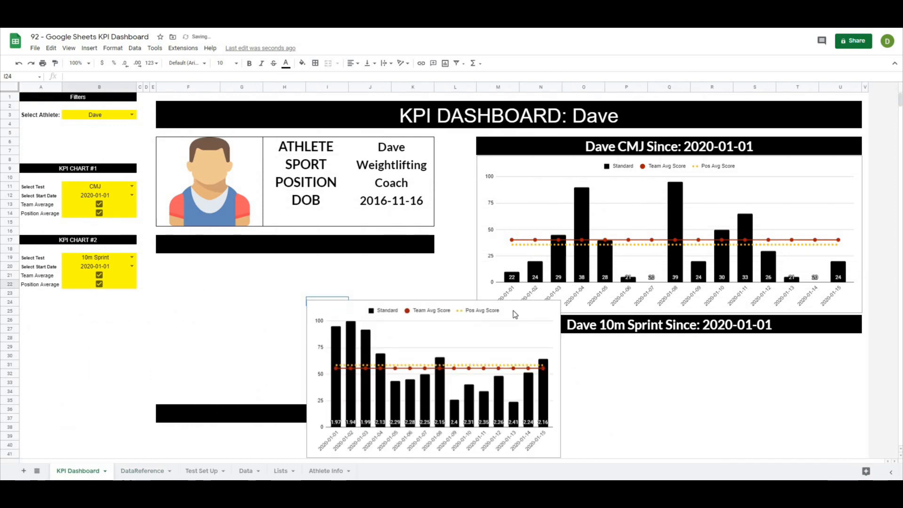
left_click_drag(526, 314, 705, 321)
scroll(701, 343, "down", 1)
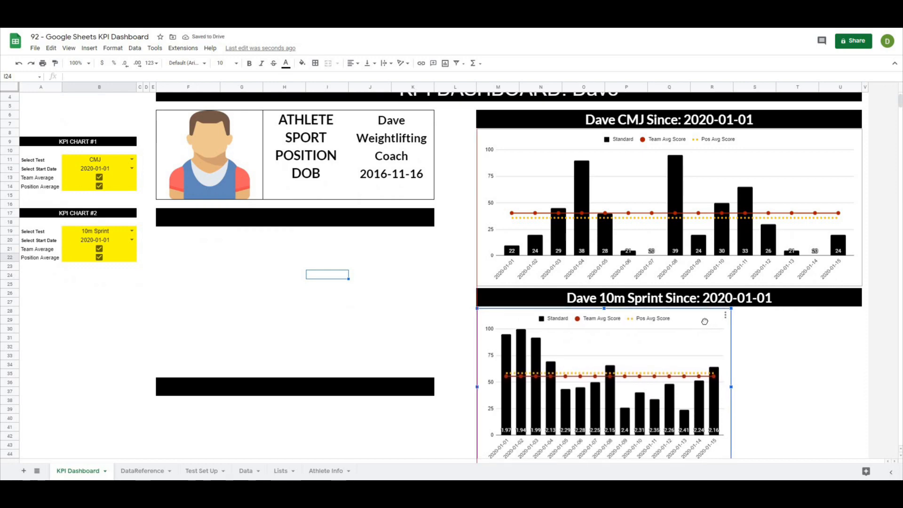
left_click_drag(731, 386, 863, 386)
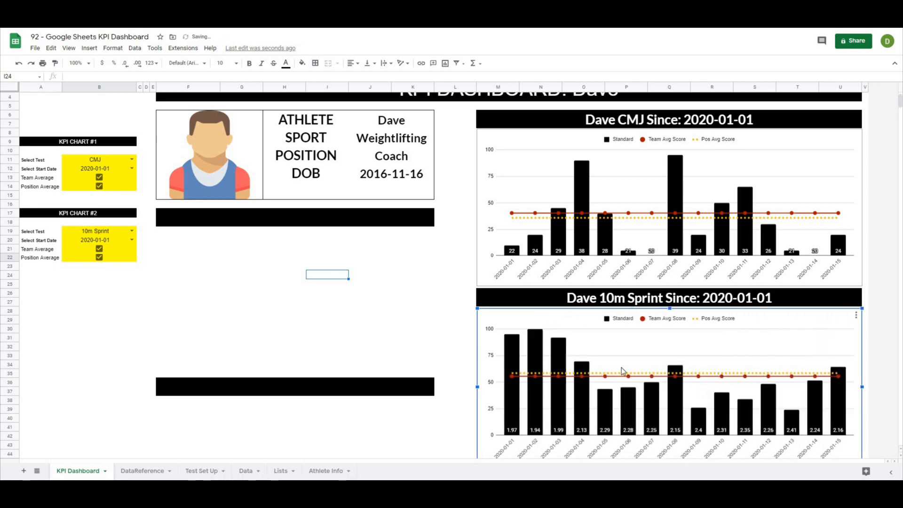
scroll(425, 395, "down", 2)
left_click(426, 412)
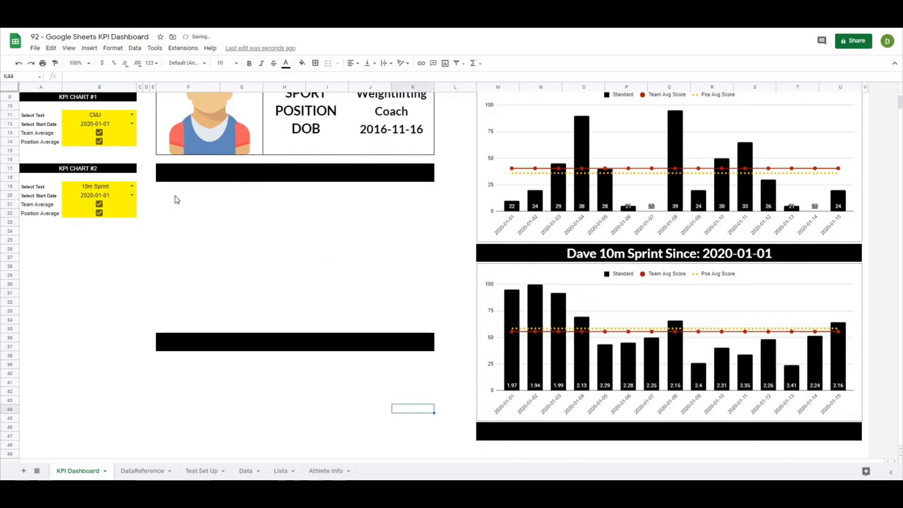
- Try Pro Agility as the KPI Chart #2 test and finish with Beep Test selected
left_click(132, 186)
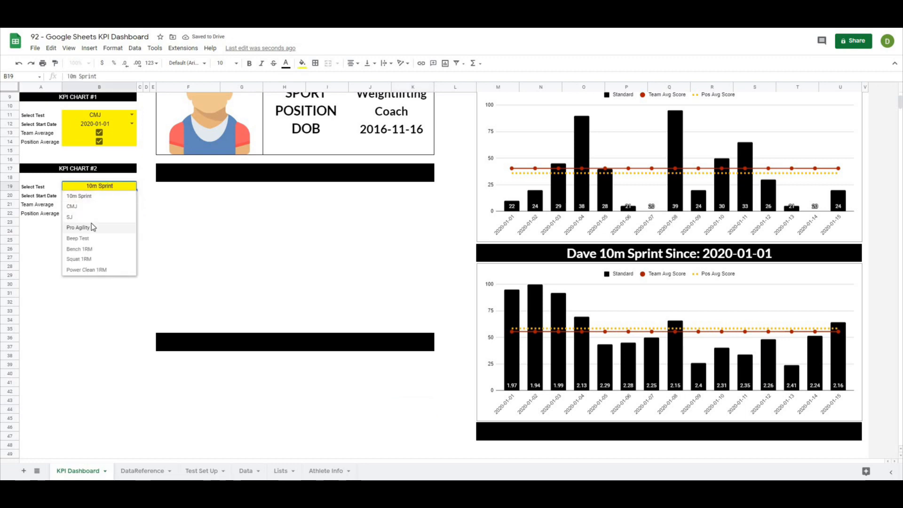
left_click(92, 226)
left_click(132, 186)
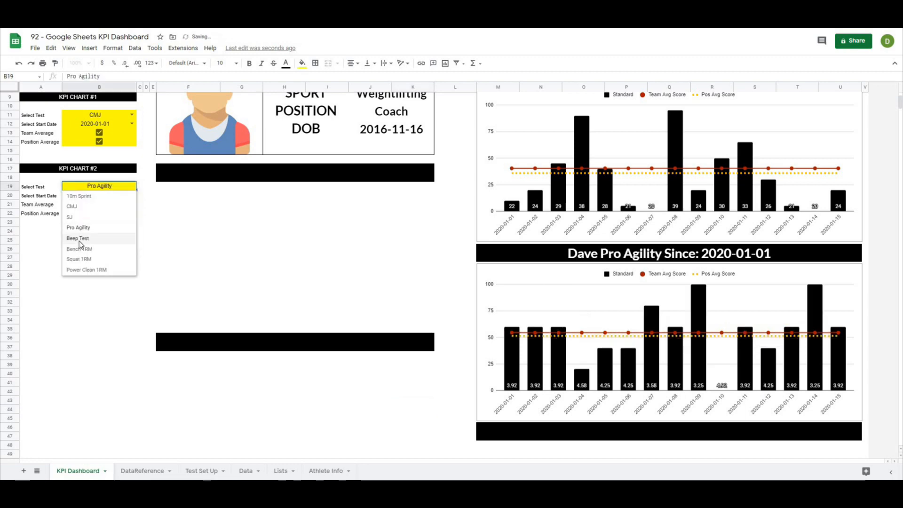
left_click(79, 239)
- Turn the Team Average and Position Average options of KPI Chart #2 off and back on to test them
left_click(98, 204)
left_click(99, 214)
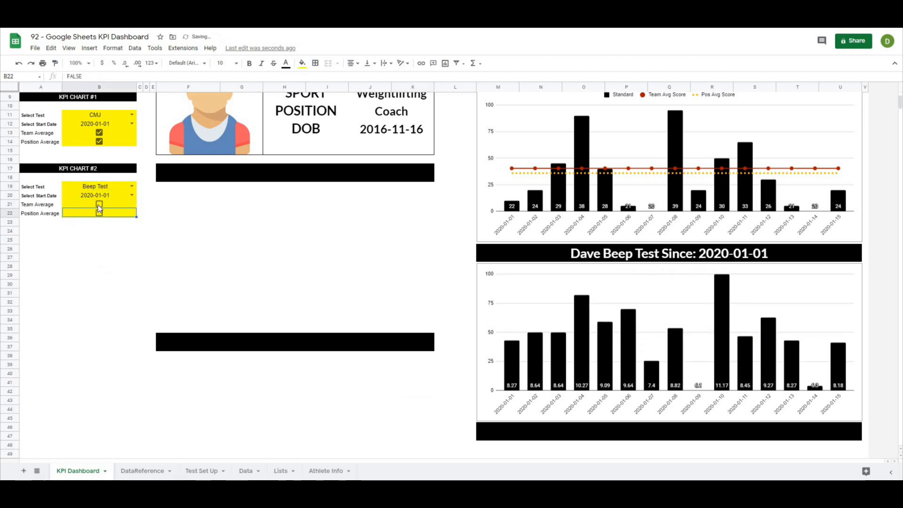
left_click(98, 204)
left_click(99, 213)
- Set the KPI Chart #2 start date to 2020-01-12 to check how the chart filters
left_click(132, 195)
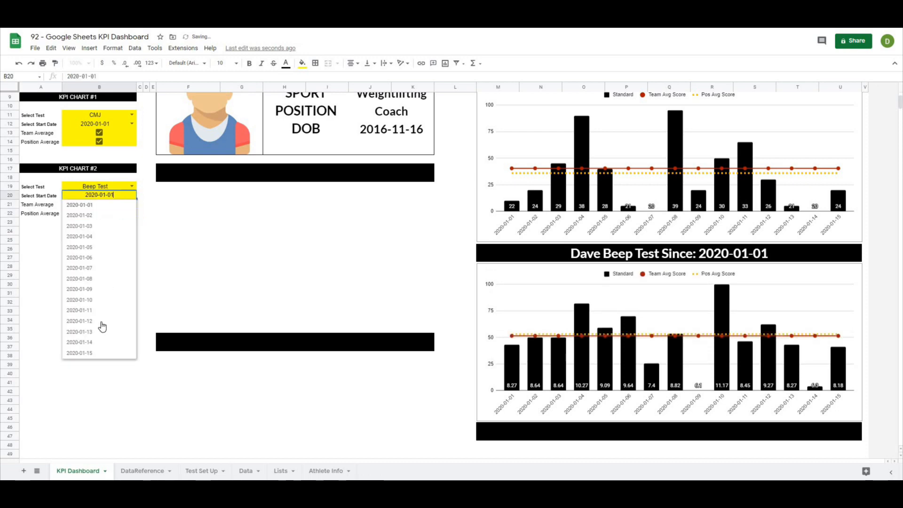
left_click(103, 320)
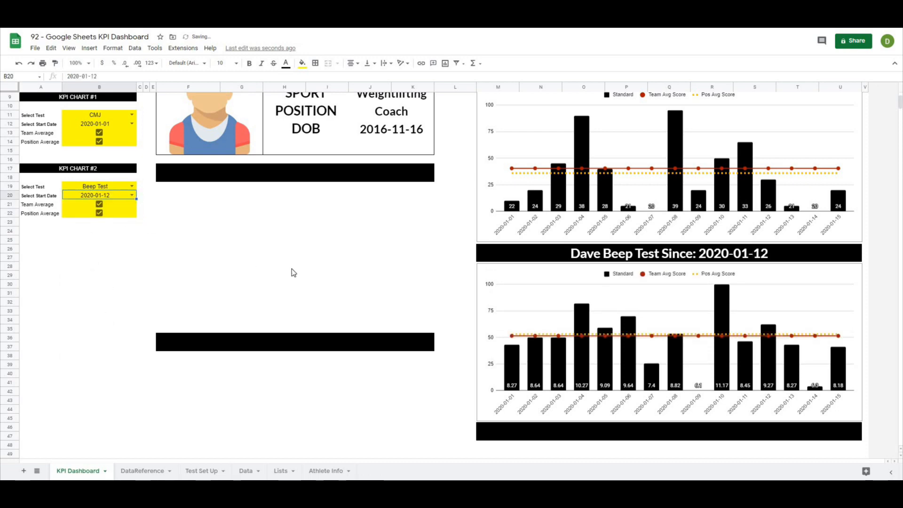
left_click(315, 274)
left_click(104, 195)
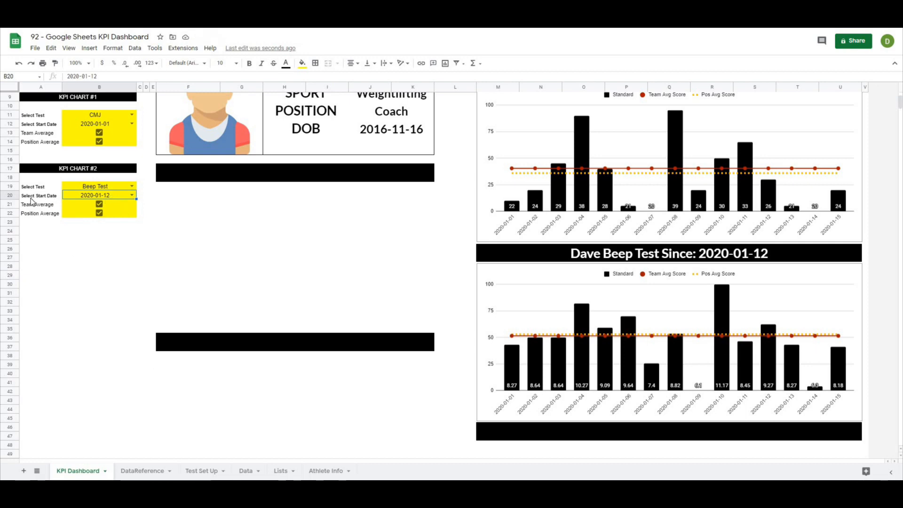
- Re-link the KPI Chart 2 Start Date in DataReference cell J4 to the start date filter in KPI Dashboard cell B20
left_click(130, 474)
left_click(422, 125)
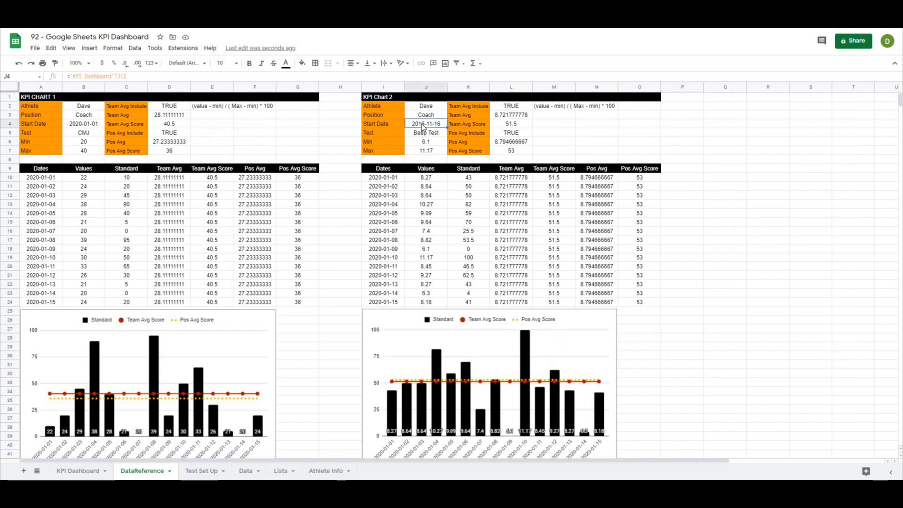
left_click(388, 125)
left_click(427, 124)
key("Delete")
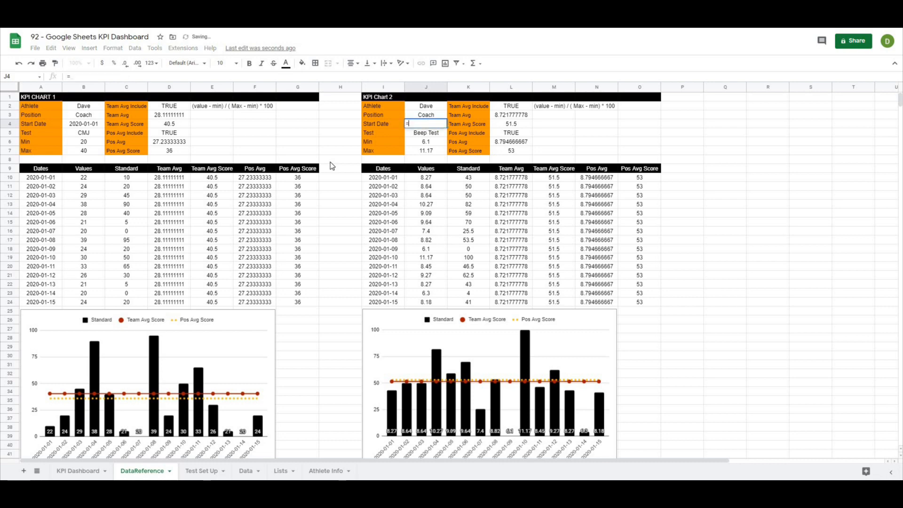
left_click(77, 470)
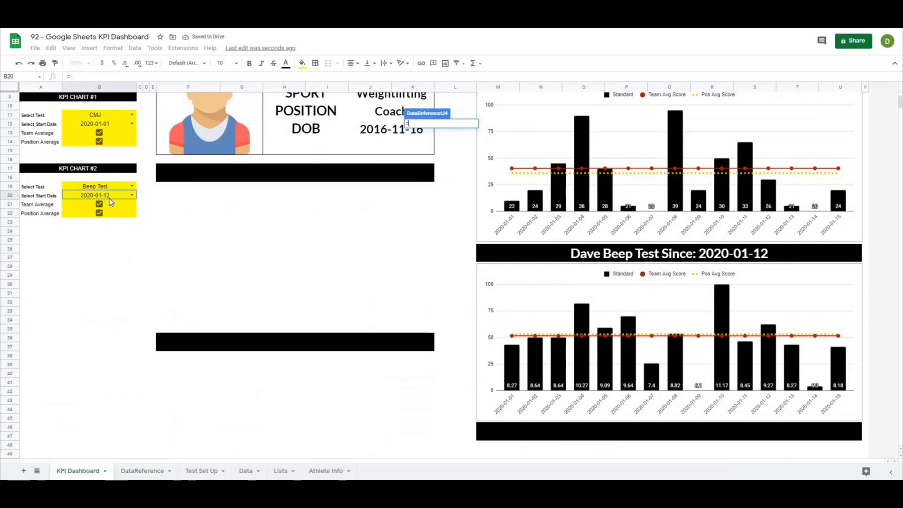
left_click(109, 198)
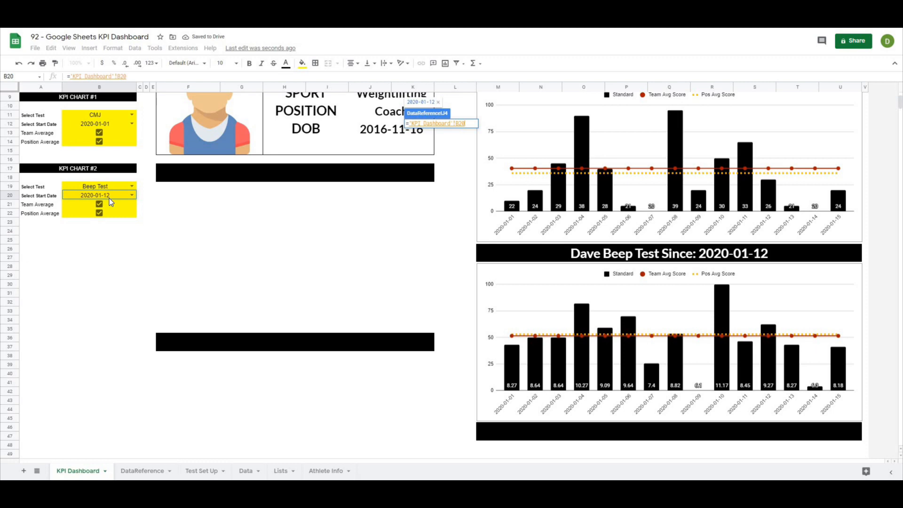
key("Return")
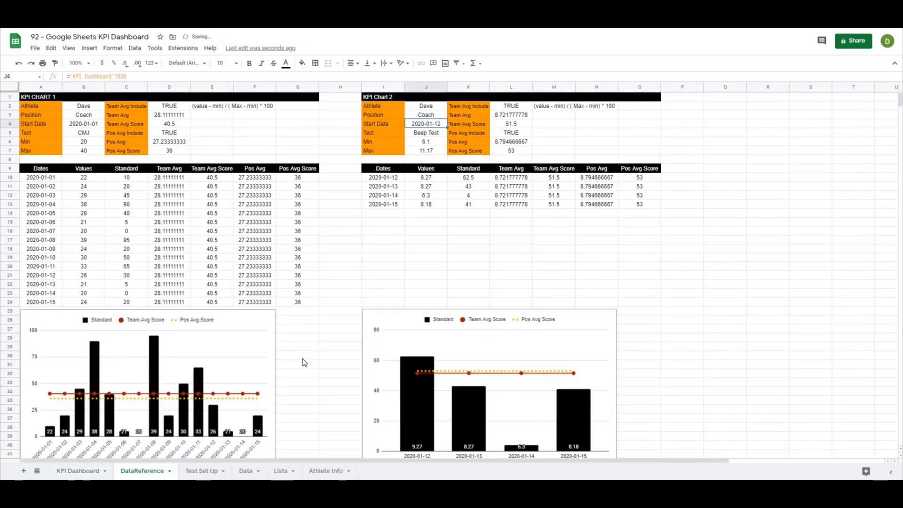
- Retest the KPI Chart #2 start date filter on the dashboard with 2020-01-01 and leave it at 2020-01-06
left_click(77, 470)
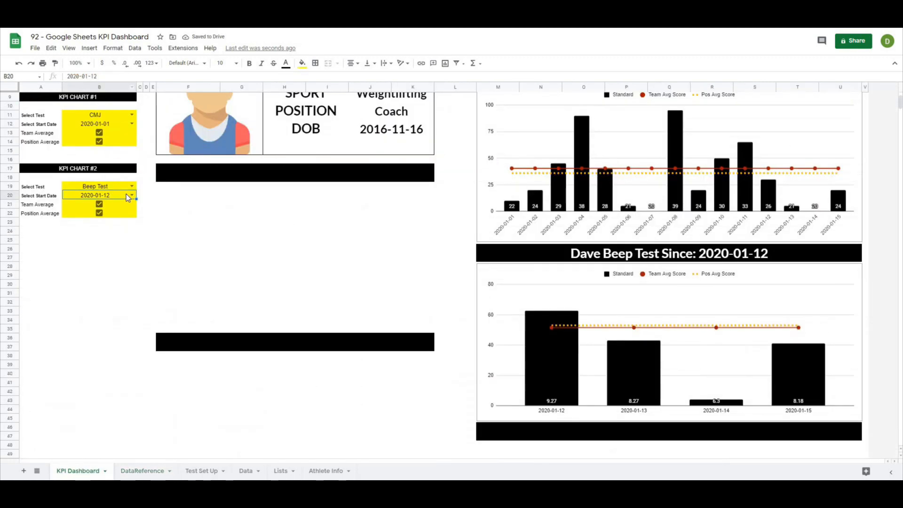
left_click(131, 195)
left_click(106, 203)
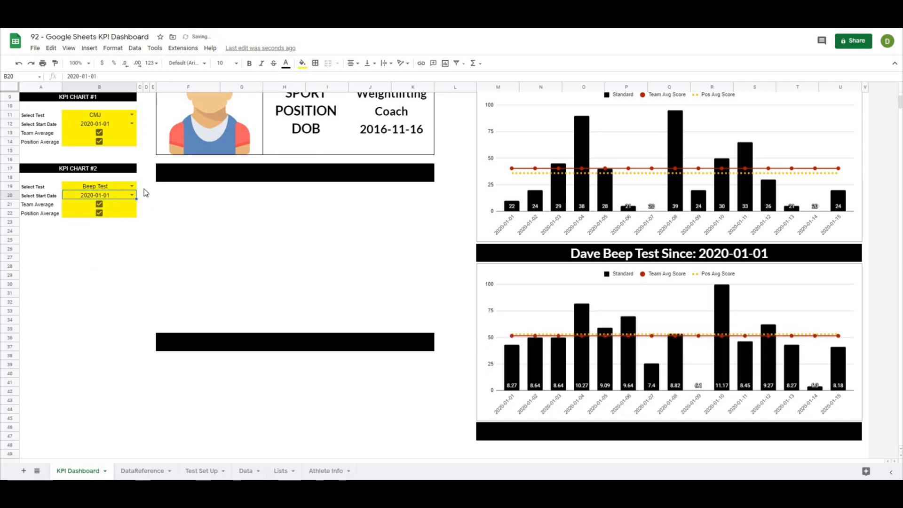
left_click(132, 195)
left_click(117, 261)
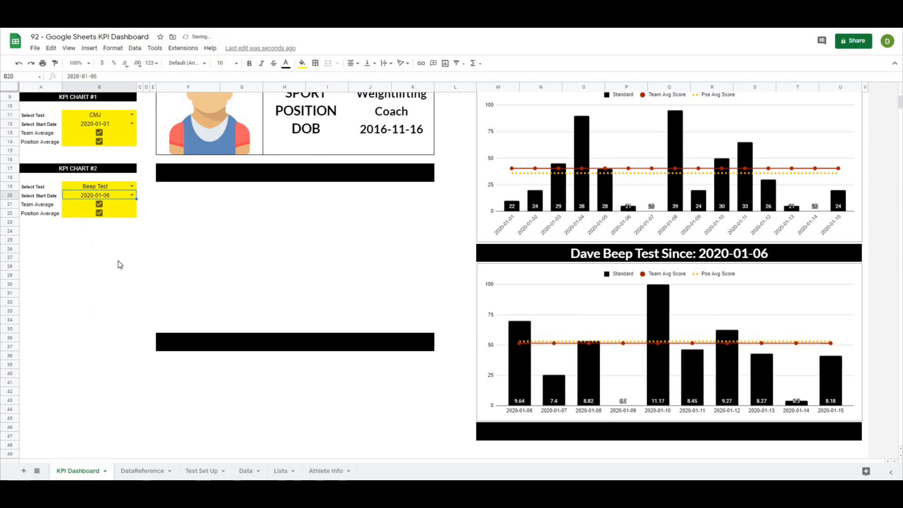
scroll(326, 291, "up", 3)
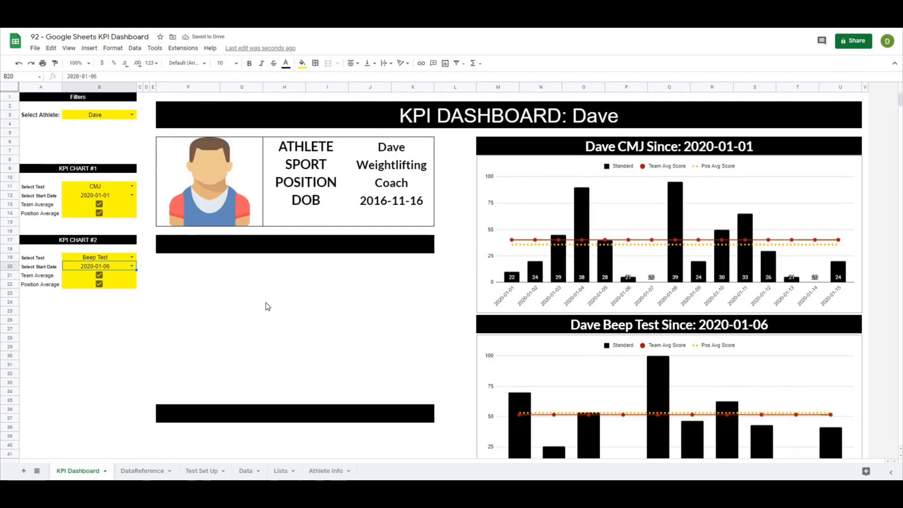
scroll(272, 301, "down", 6)
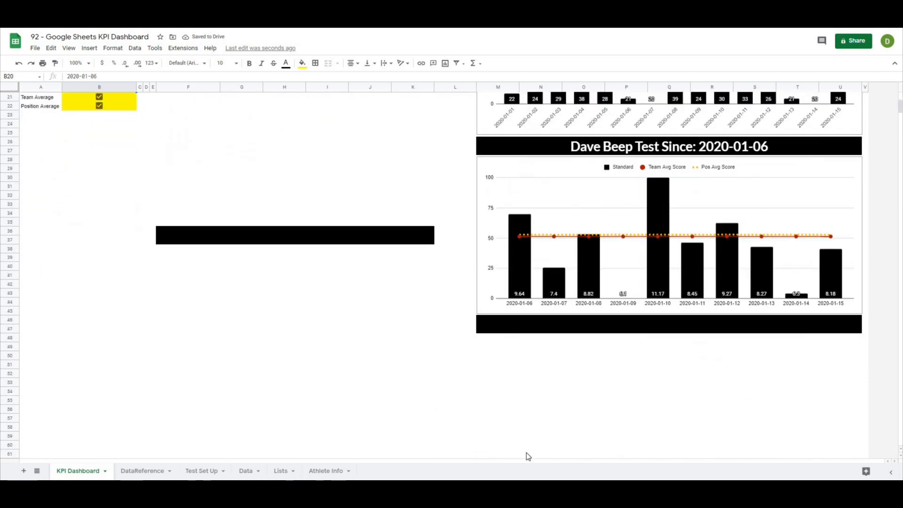
scroll(526, 453, "down", 2)
scroll(509, 418, "up", 6)
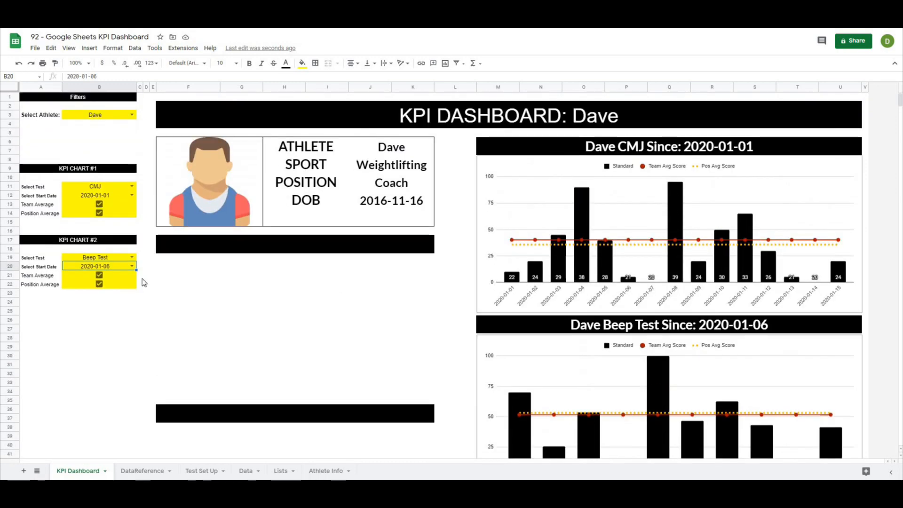